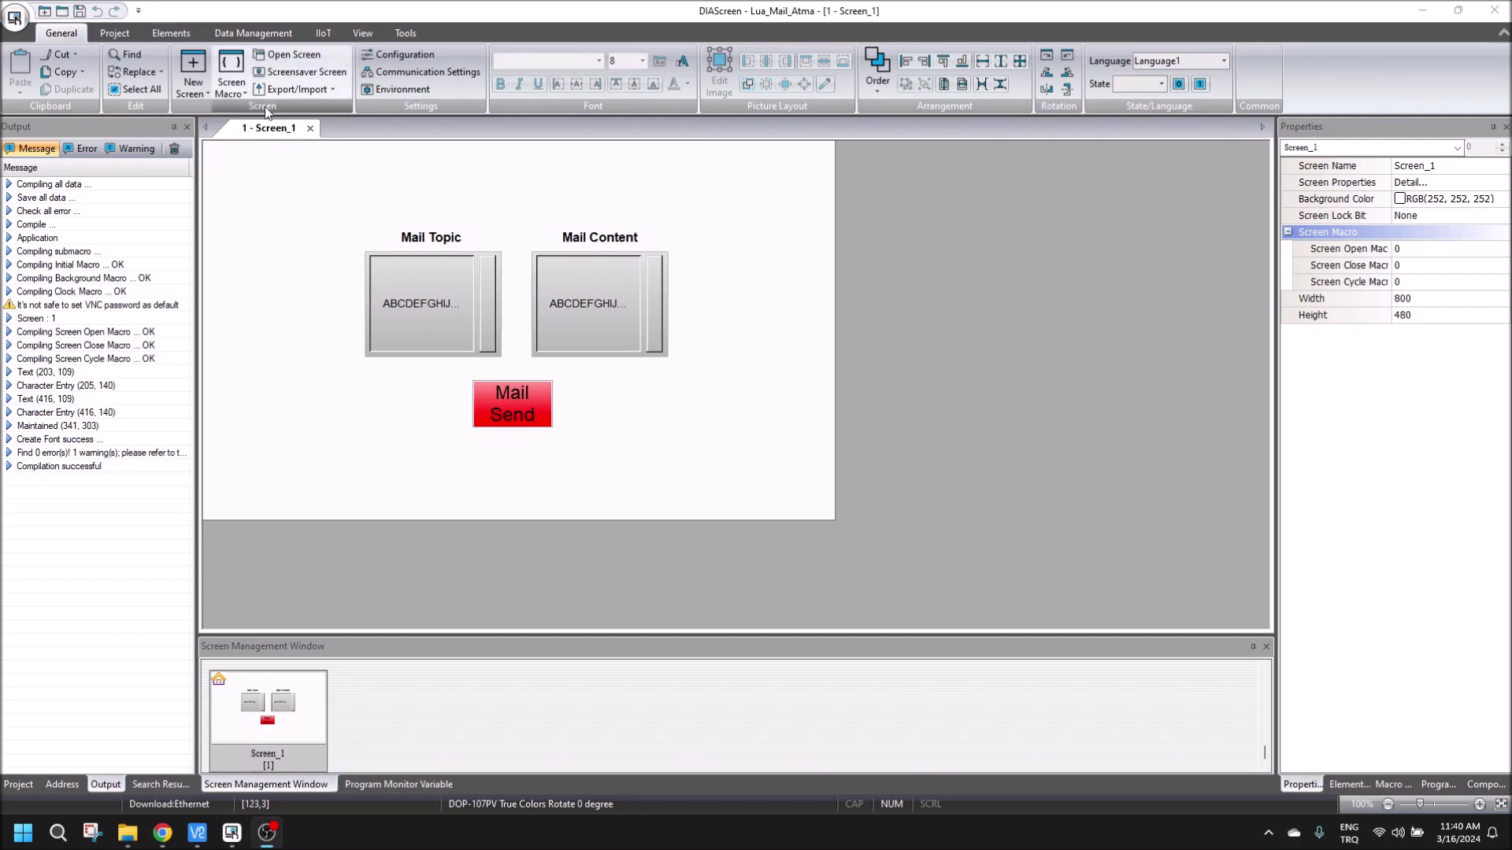
# Review the SMTP settings (smtp.gmail.com, port 465, SSL) in Configuration, then switch to Gmail.
pyautogui.click(114, 33)
pyautogui.click(63, 33)
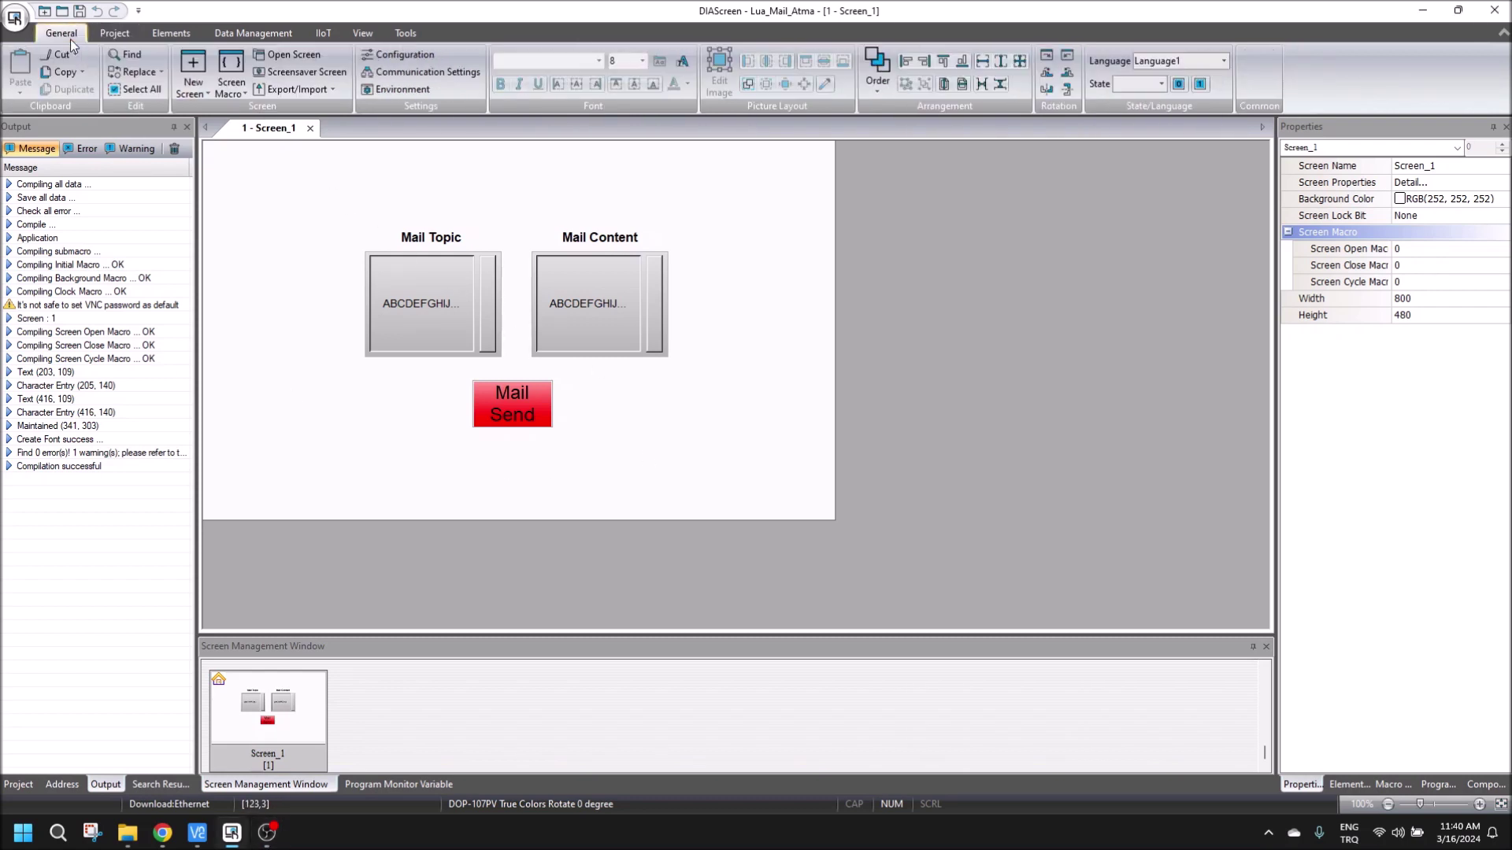
pyautogui.click(403, 56)
pyautogui.click(453, 446)
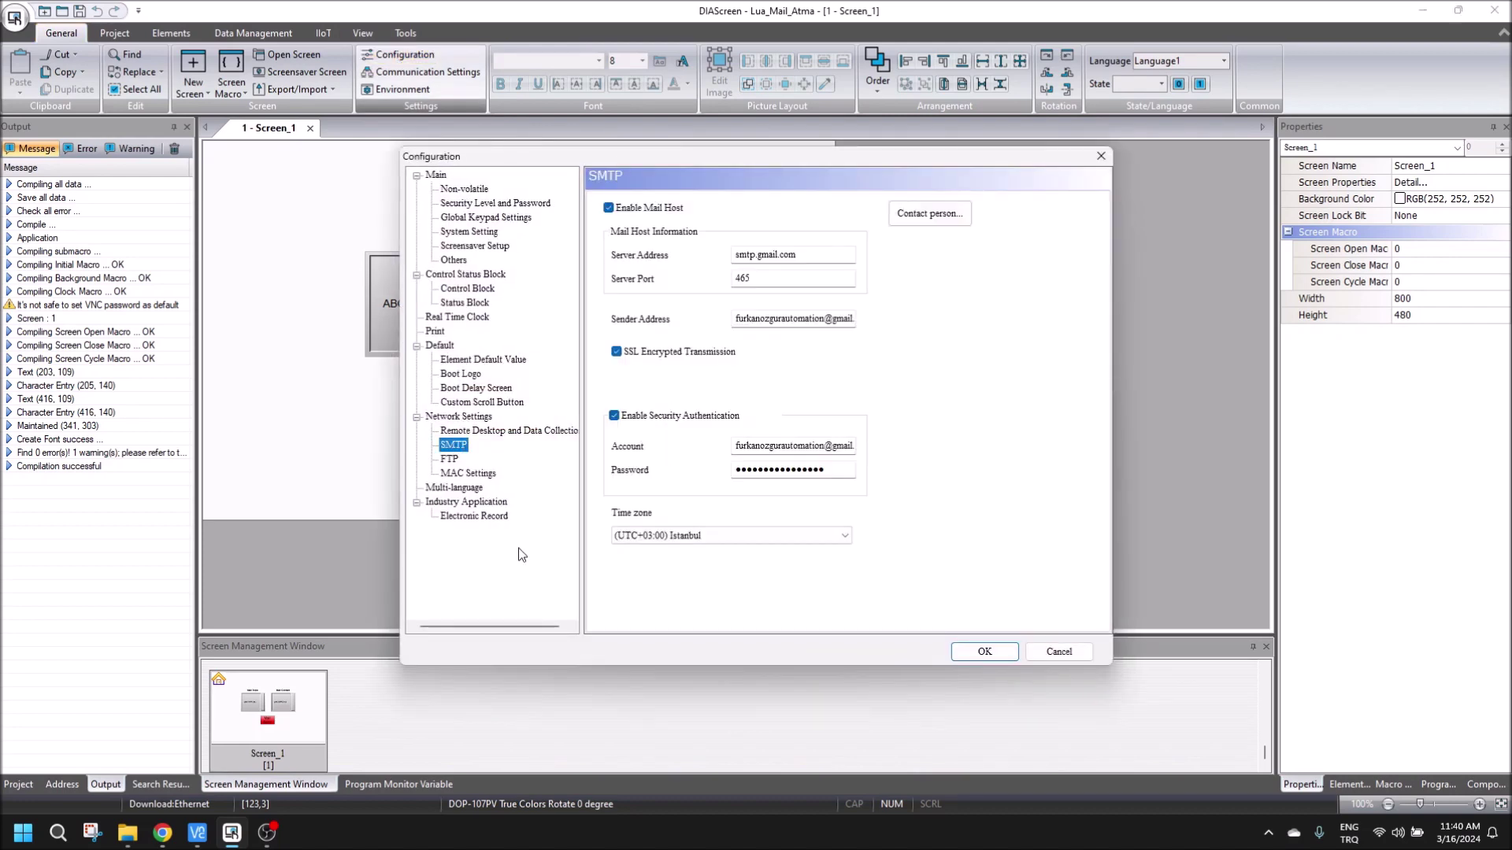
pyautogui.click(163, 832)
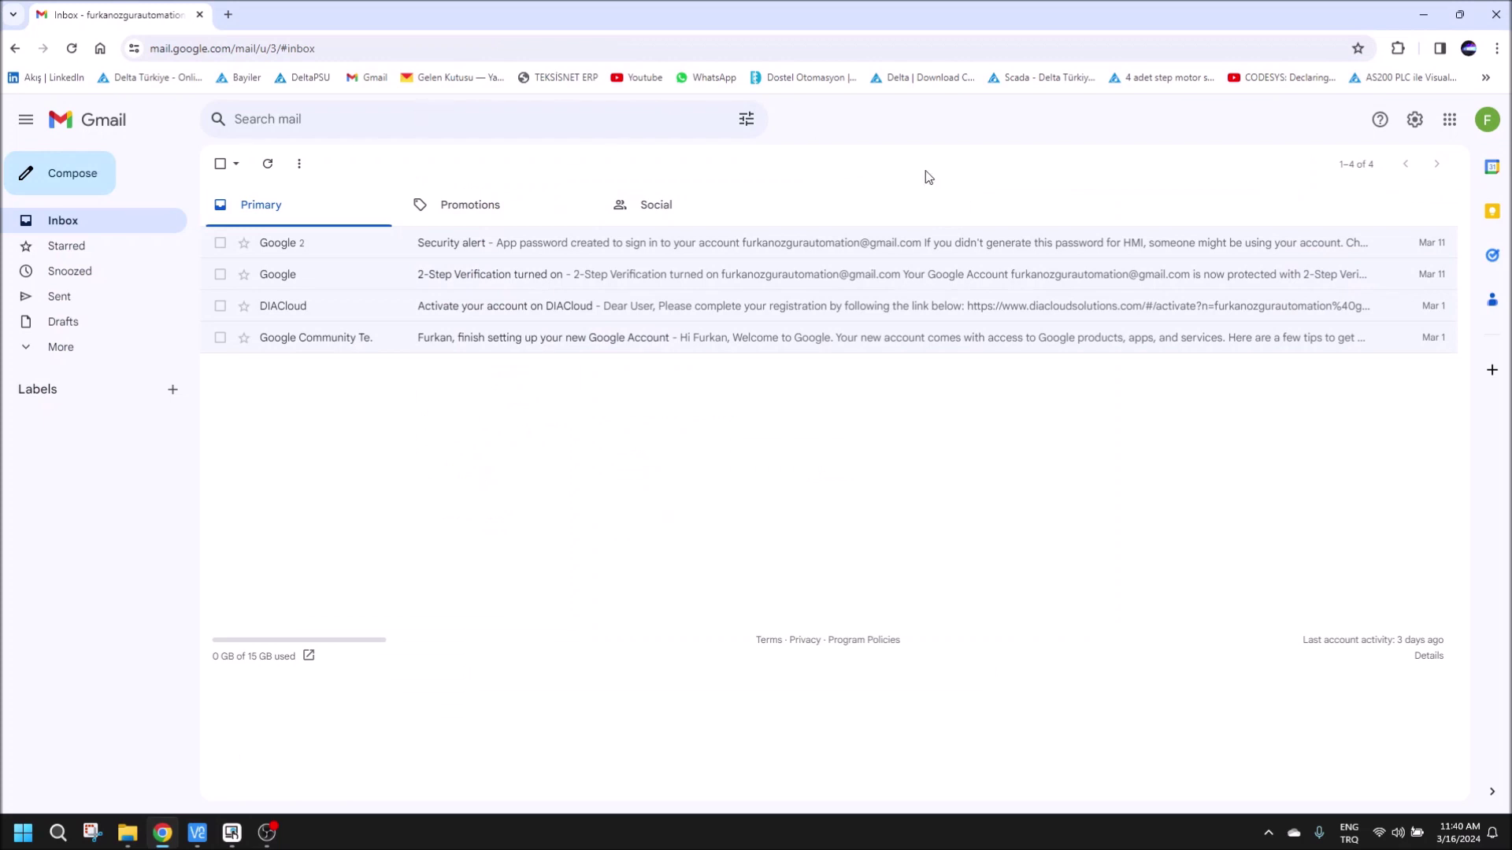
pyautogui.click(1486, 121)
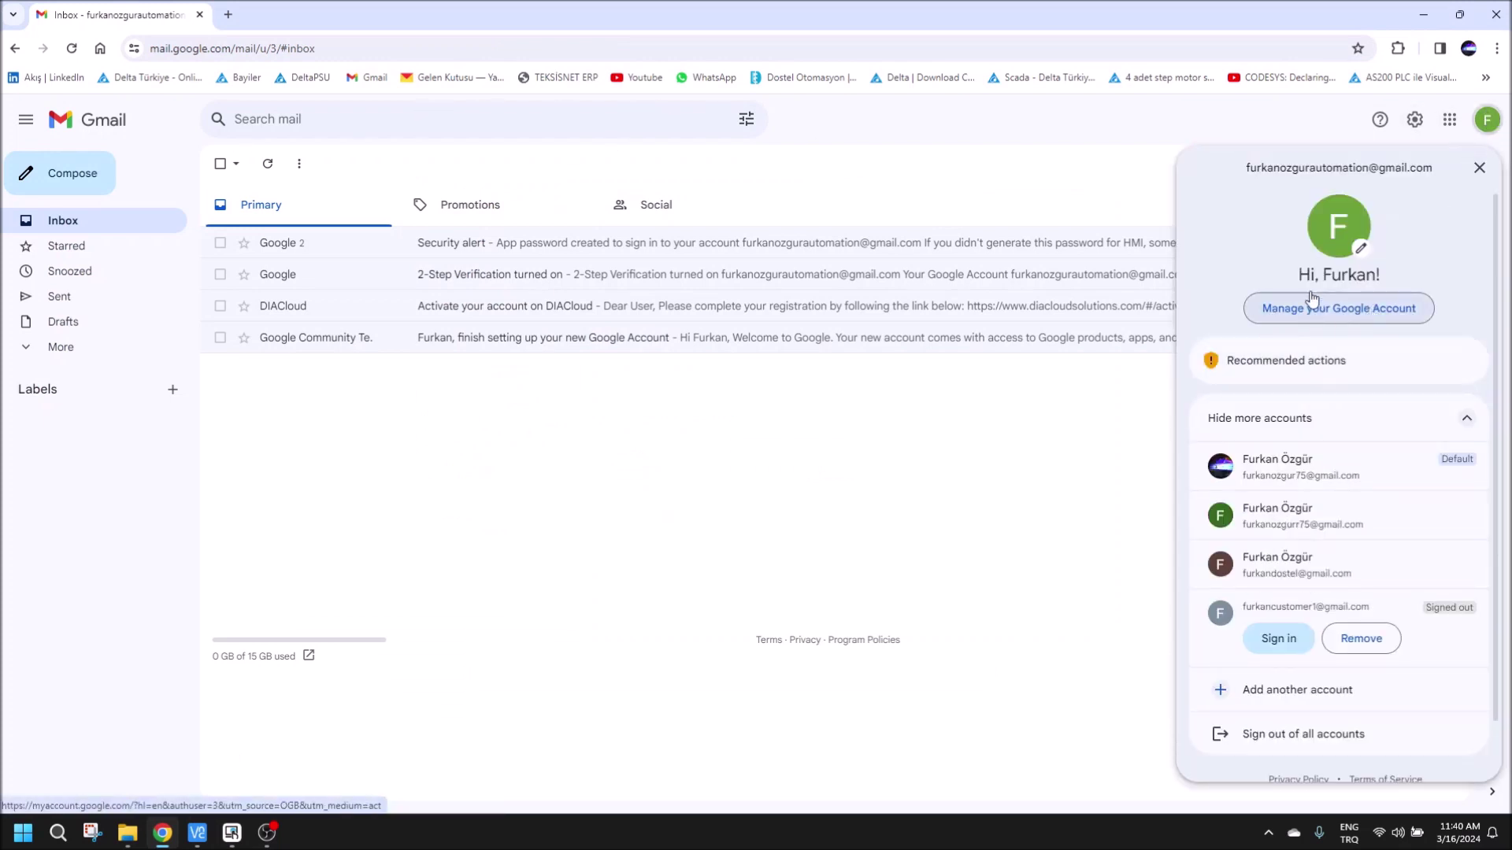
pyautogui.moveTo(1243, 179); pyautogui.dragTo(1305, 173)
pyautogui.click(799, 427)
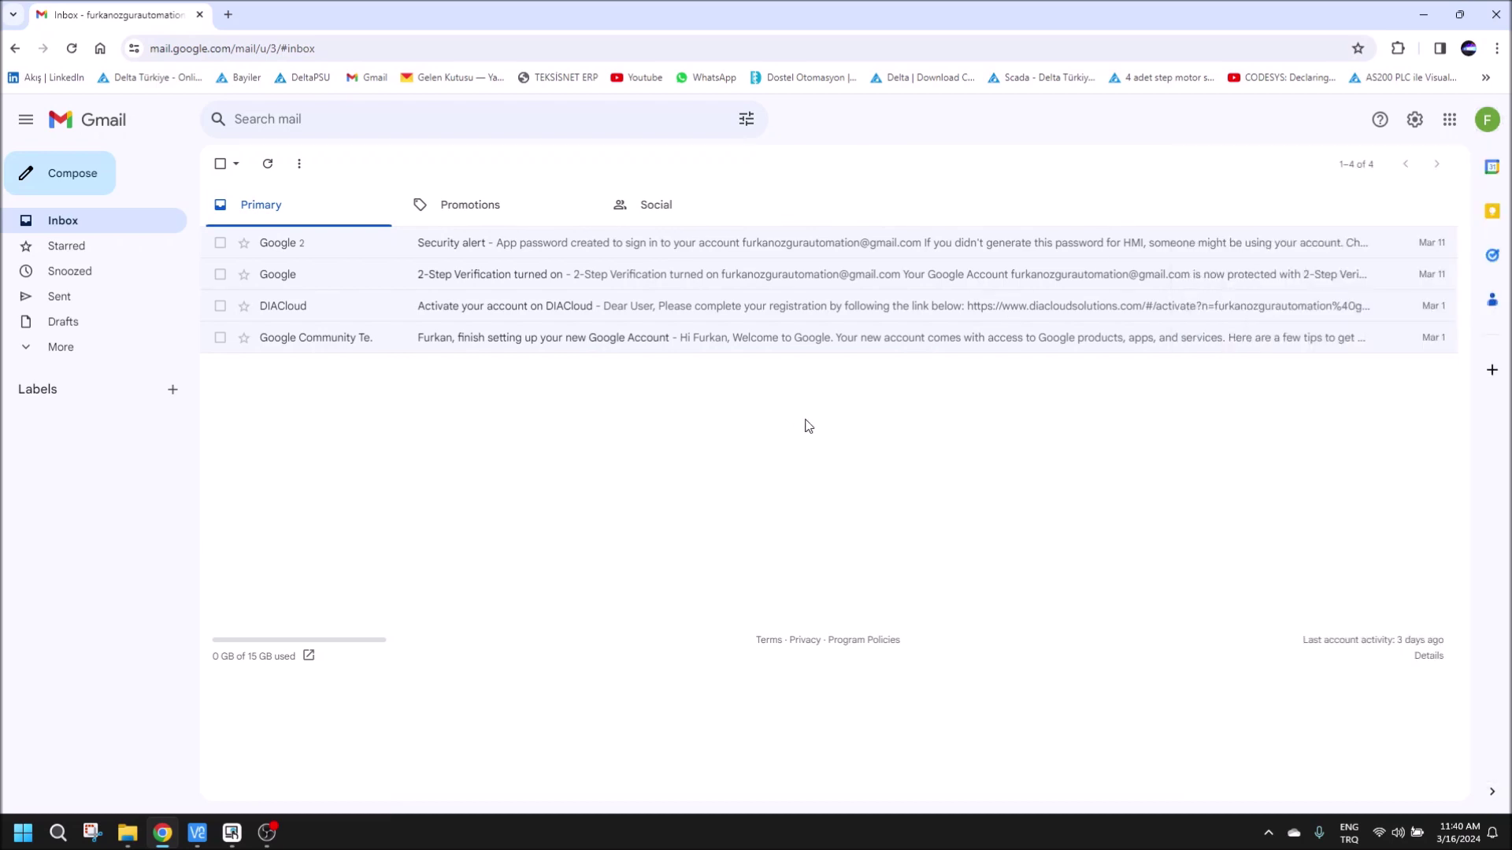
pyautogui.click(1456, 133)
pyautogui.scroll(-3, 1360, 315)
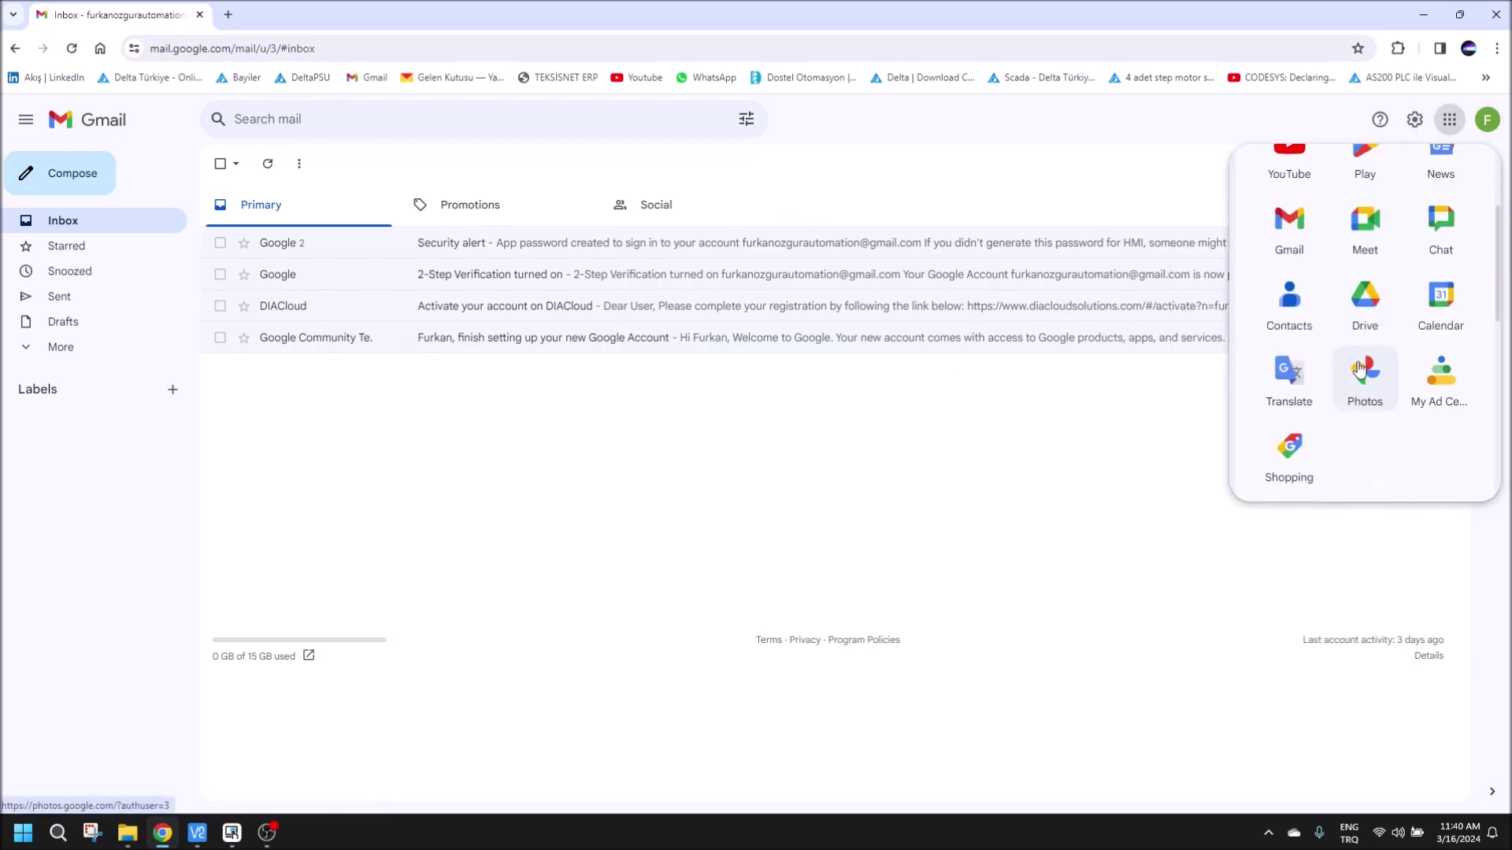
pyautogui.press('Escape')
pyautogui.click(1487, 120)
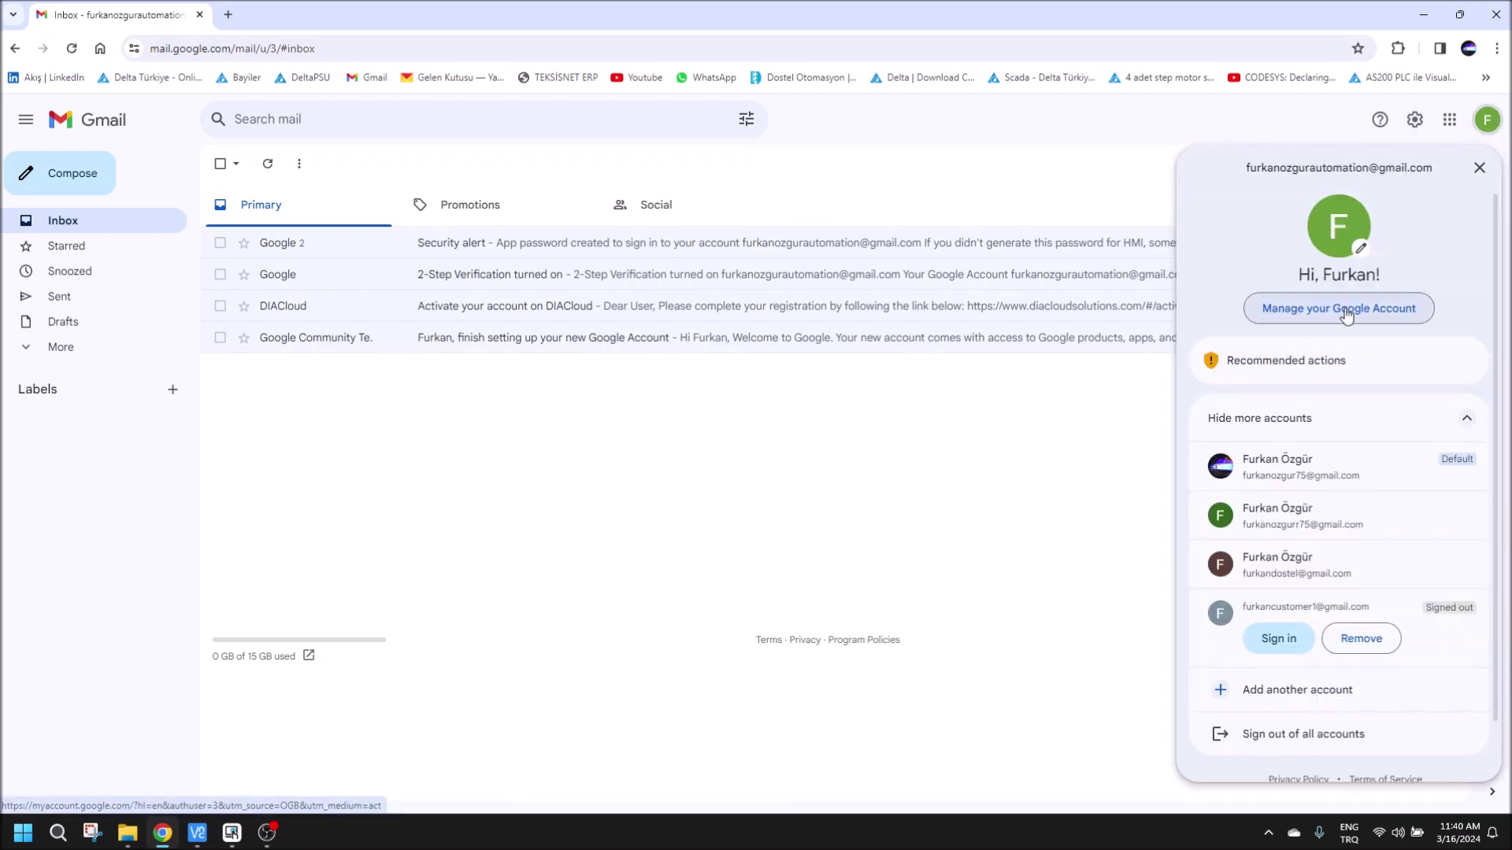
pyautogui.click(1344, 307)
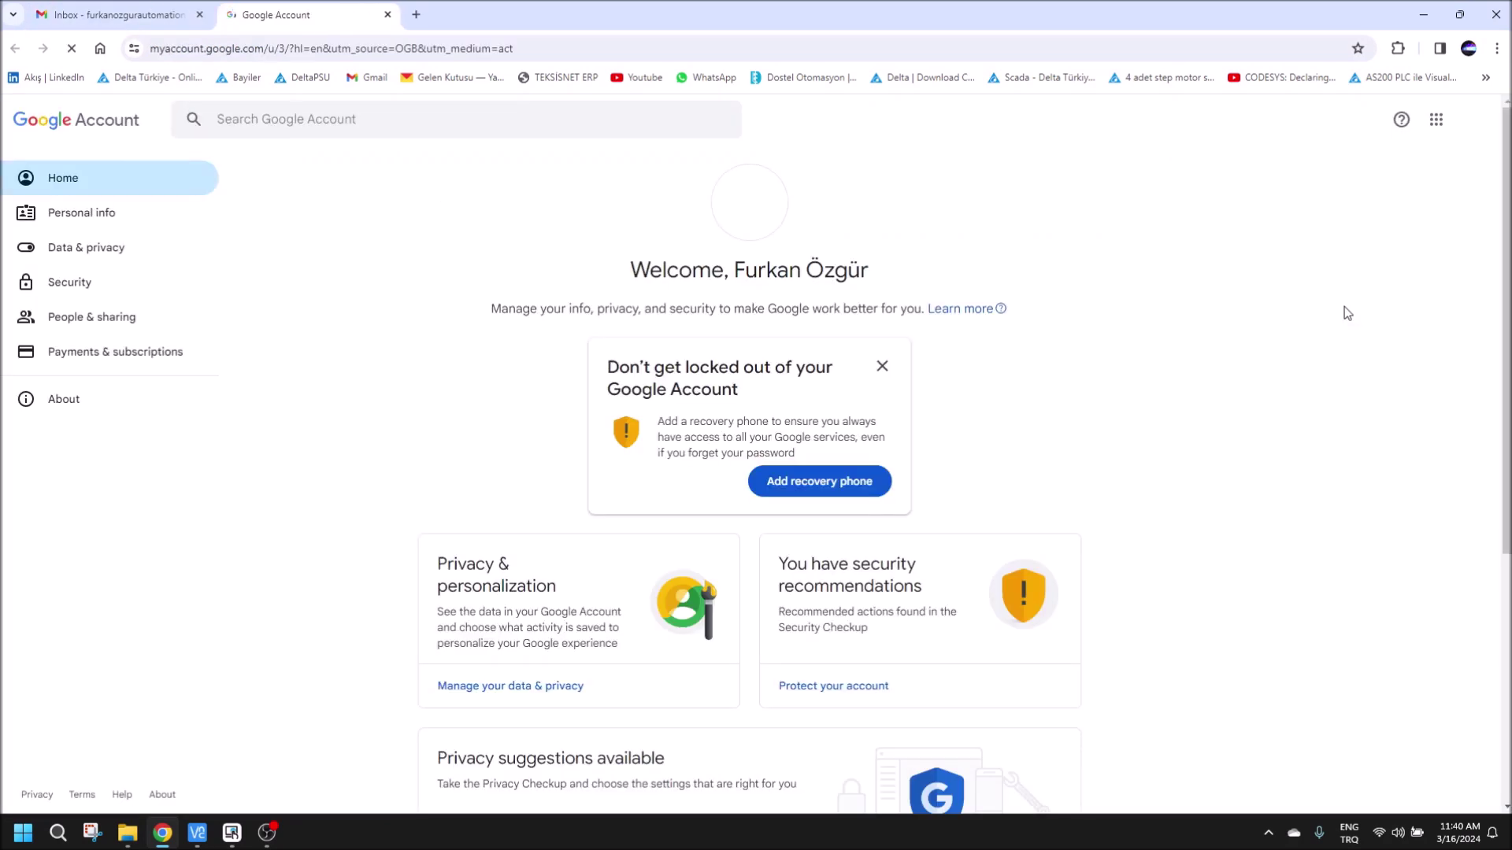
# Review the Google Account's Security page.
pyautogui.click(92, 288)
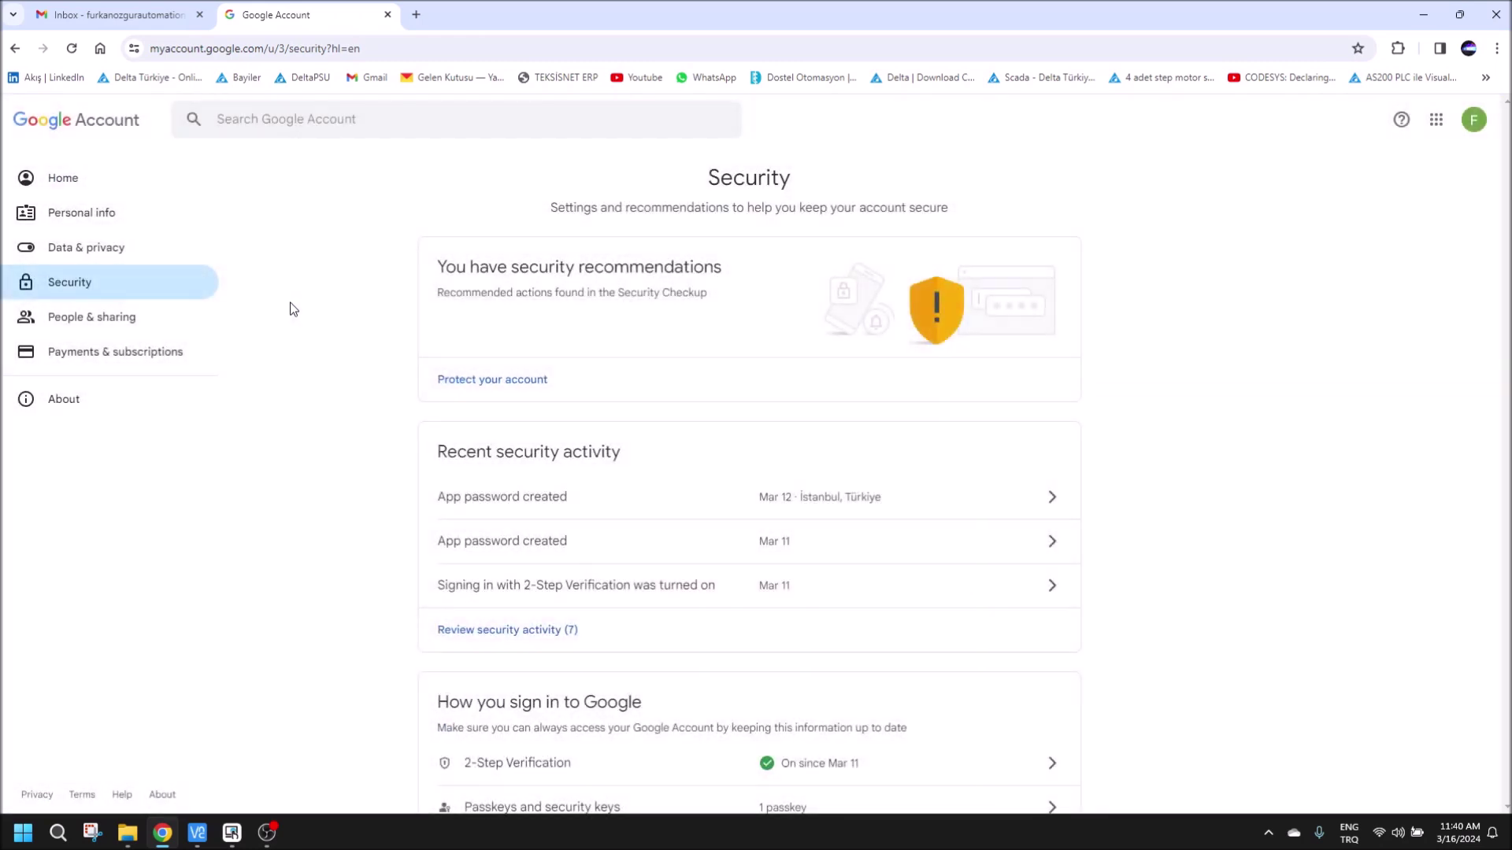
pyautogui.scroll(-3, 613, 504)
pyautogui.scroll(-1, 613, 504)
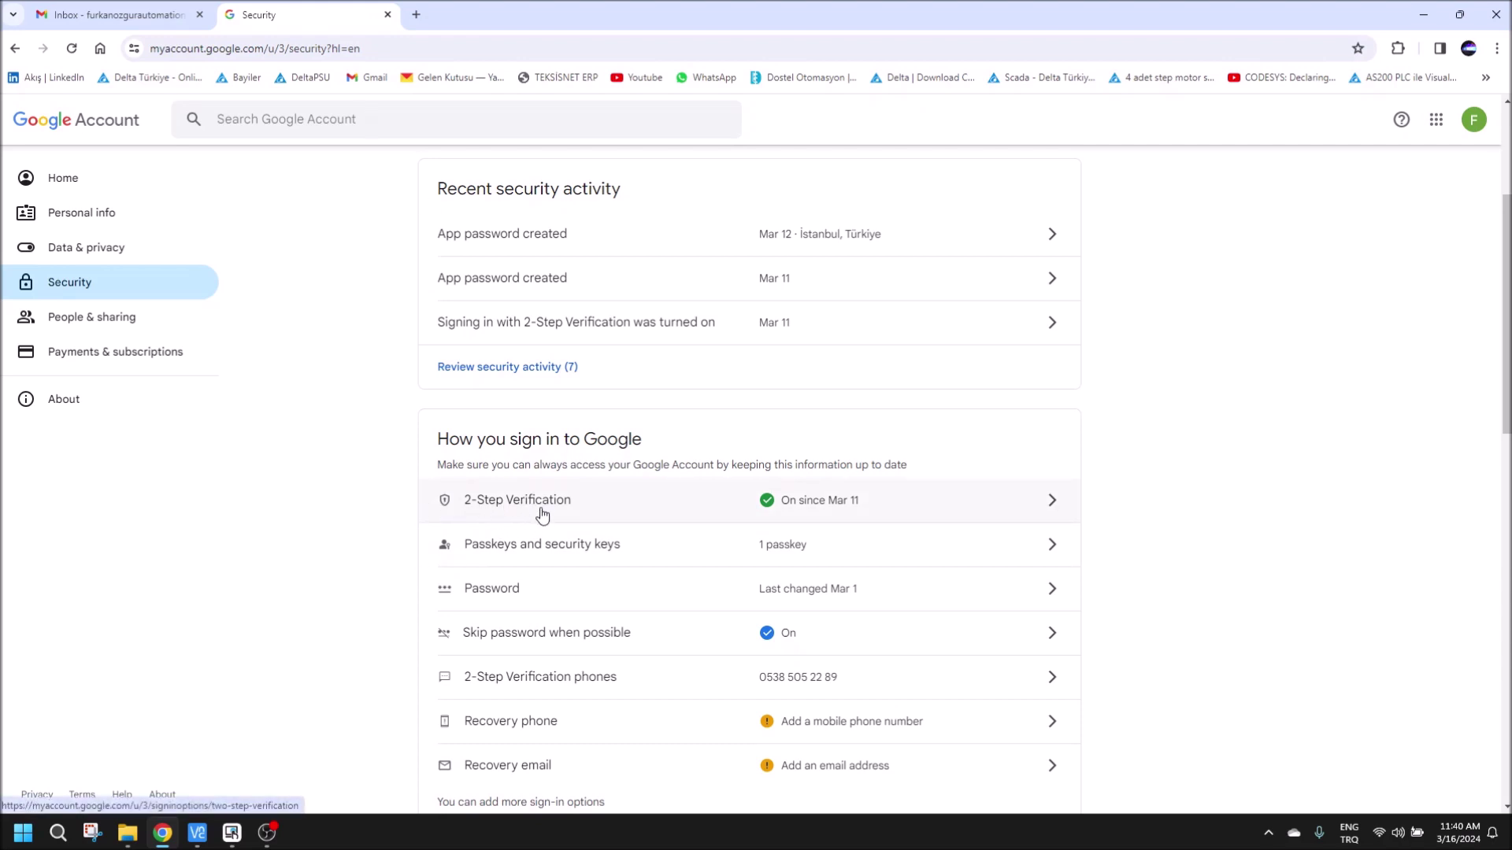
# Search the account settings for 'app' and choose App passwords.
pyautogui.click(333, 126)
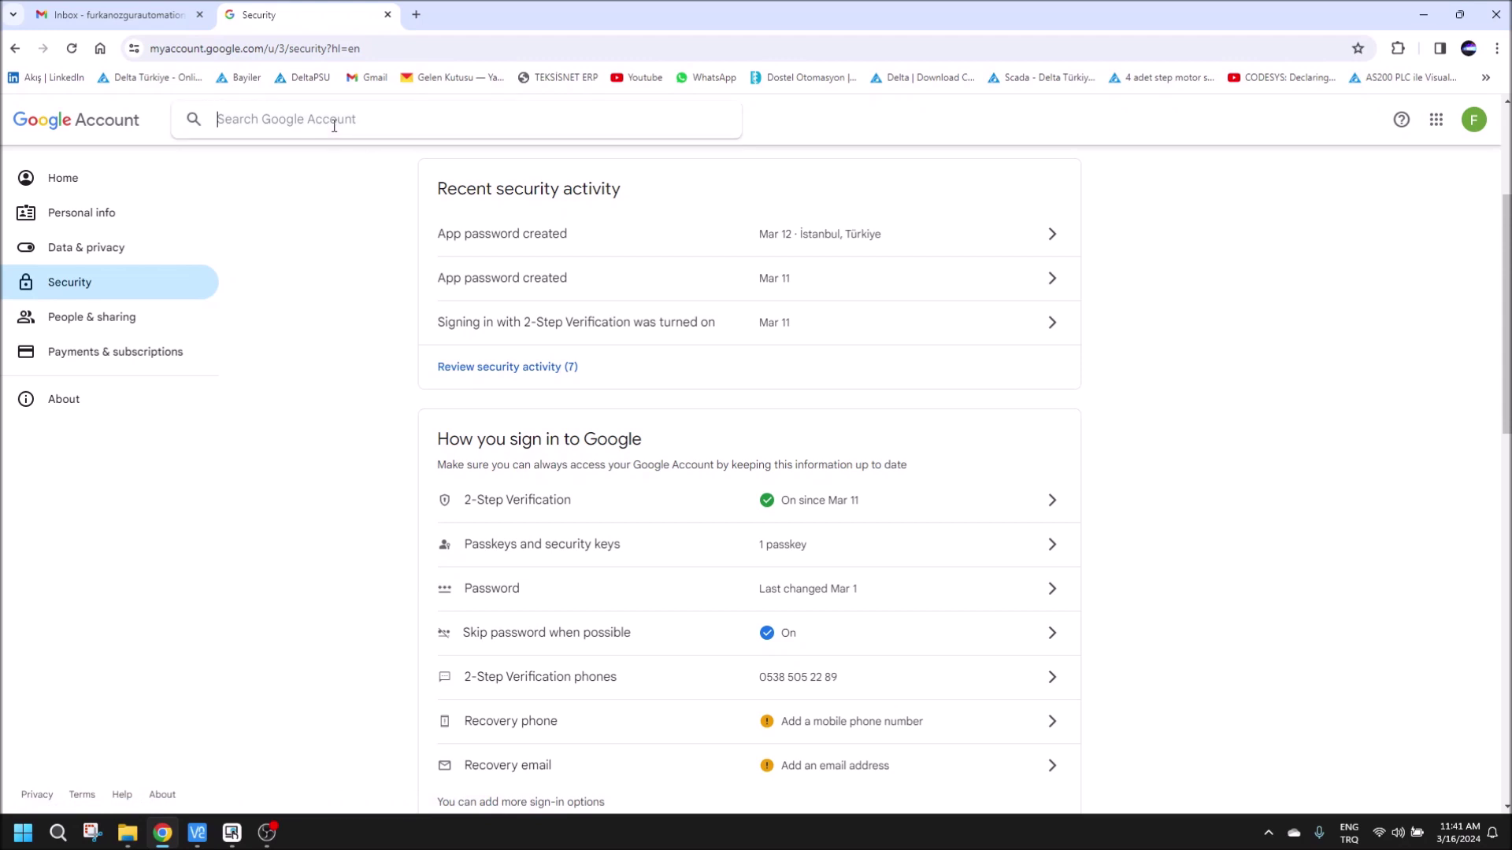
pyautogui.write('app')
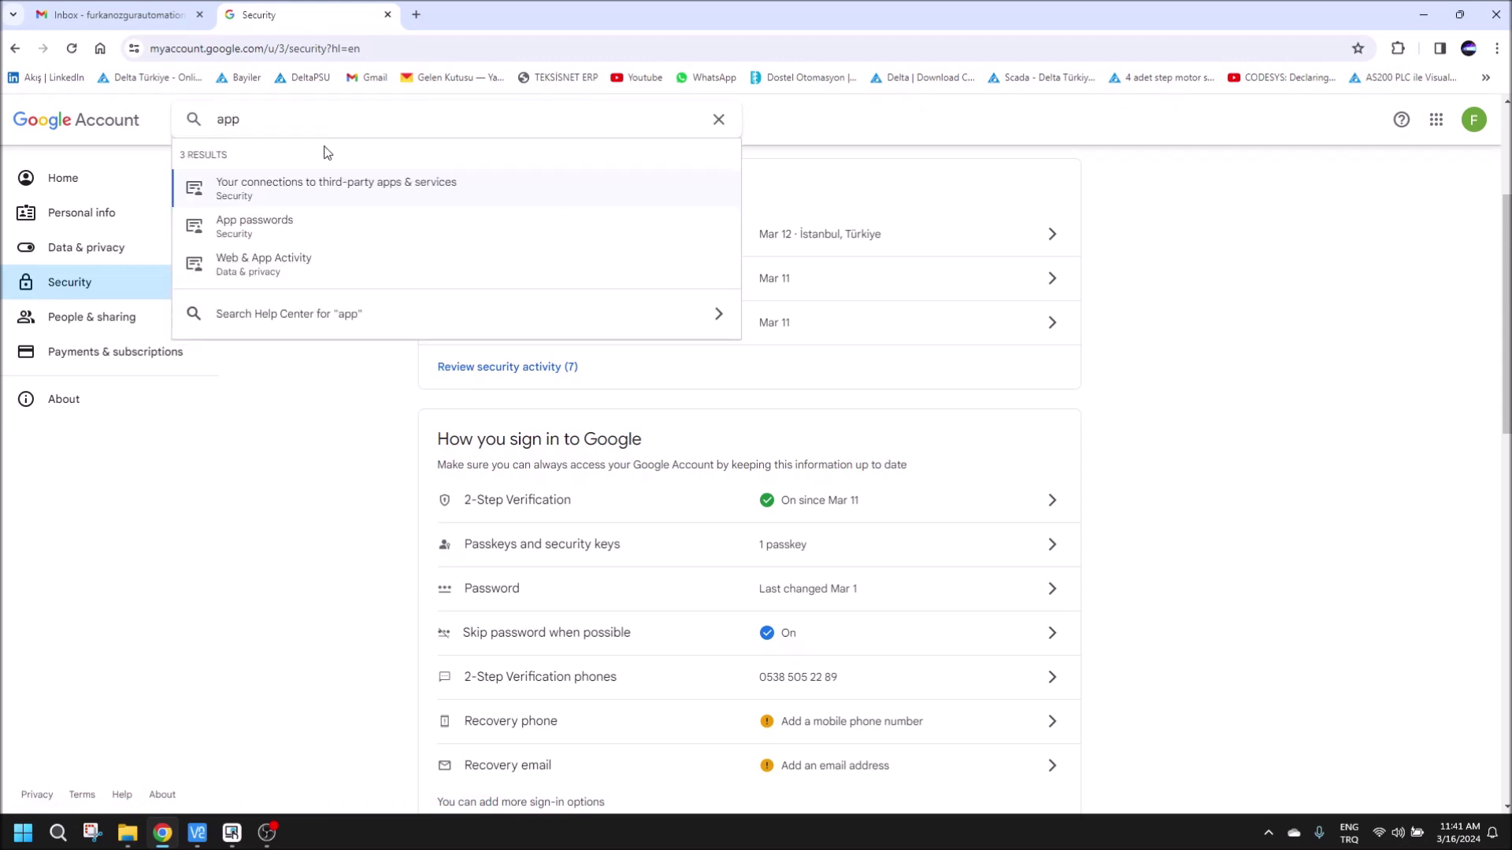
pyautogui.click(305, 234)
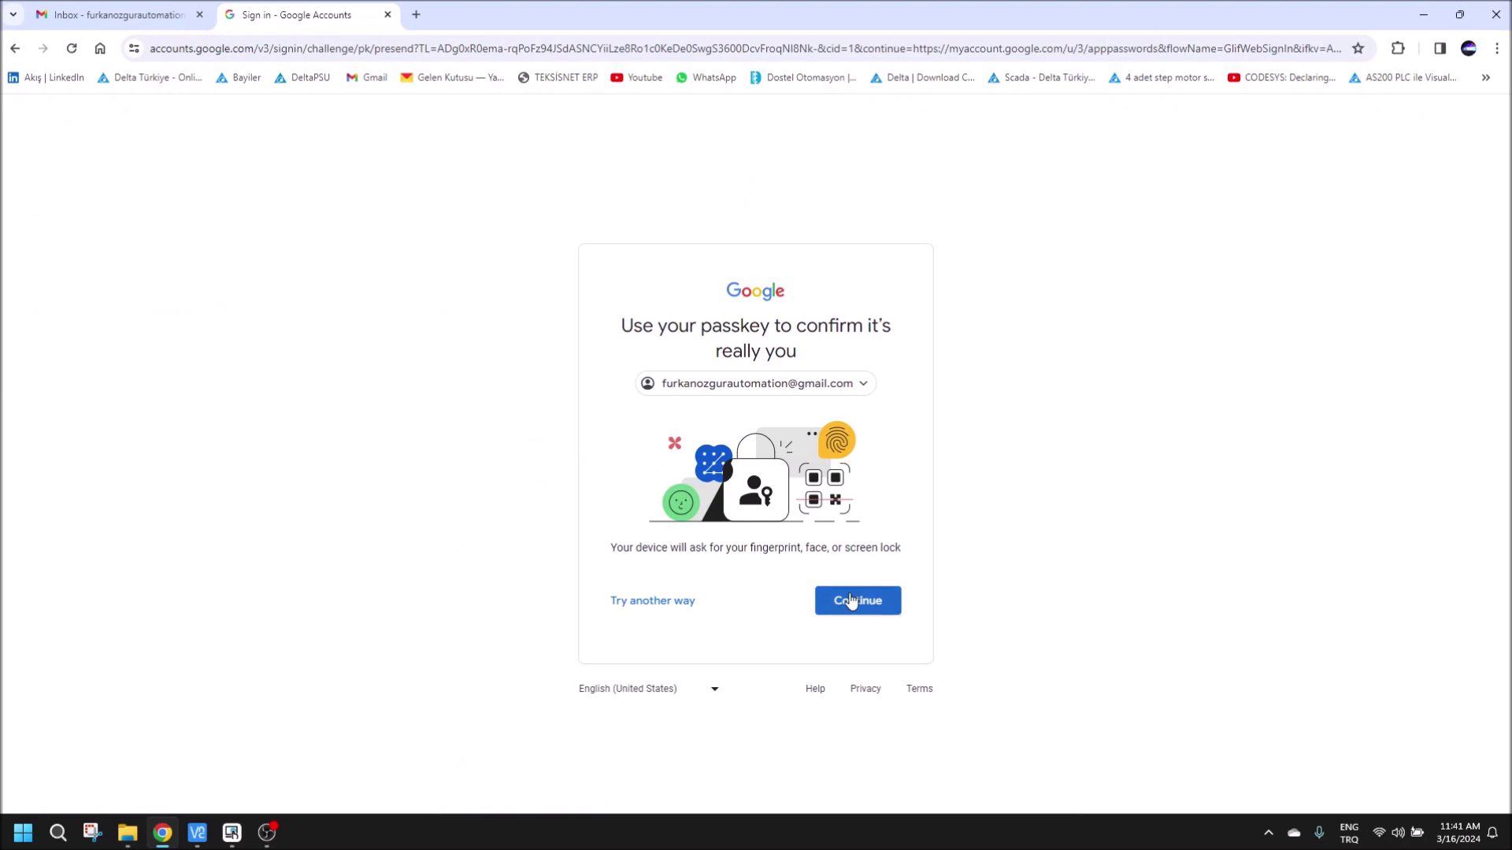
# Confirm identity with the passkey PIN and create an app password named SMTP.
pyautogui.click(851, 601)
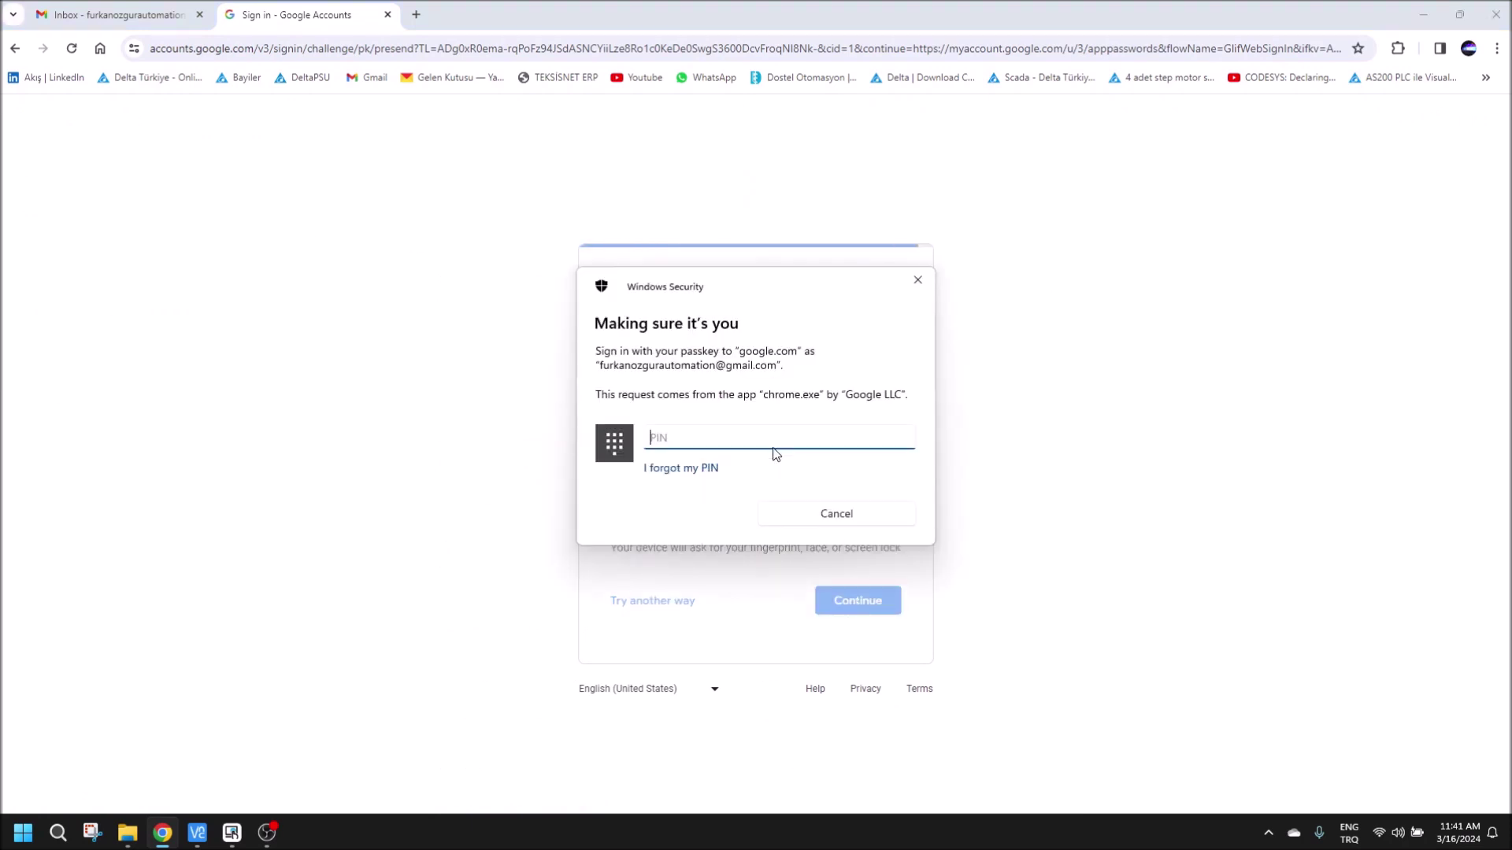
pyautogui.write('••••')
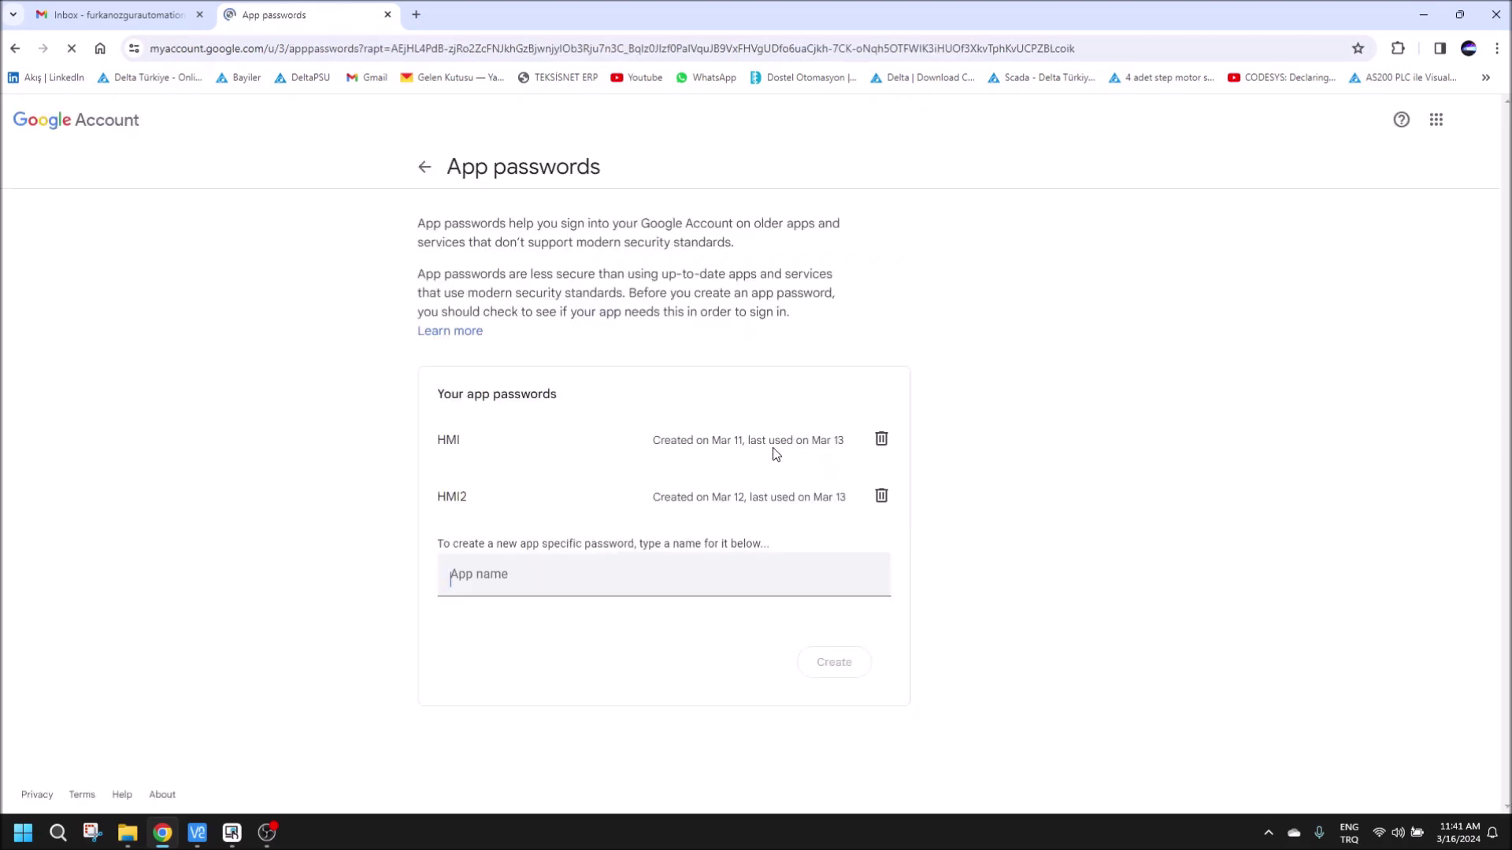
pyautogui.click(512, 581)
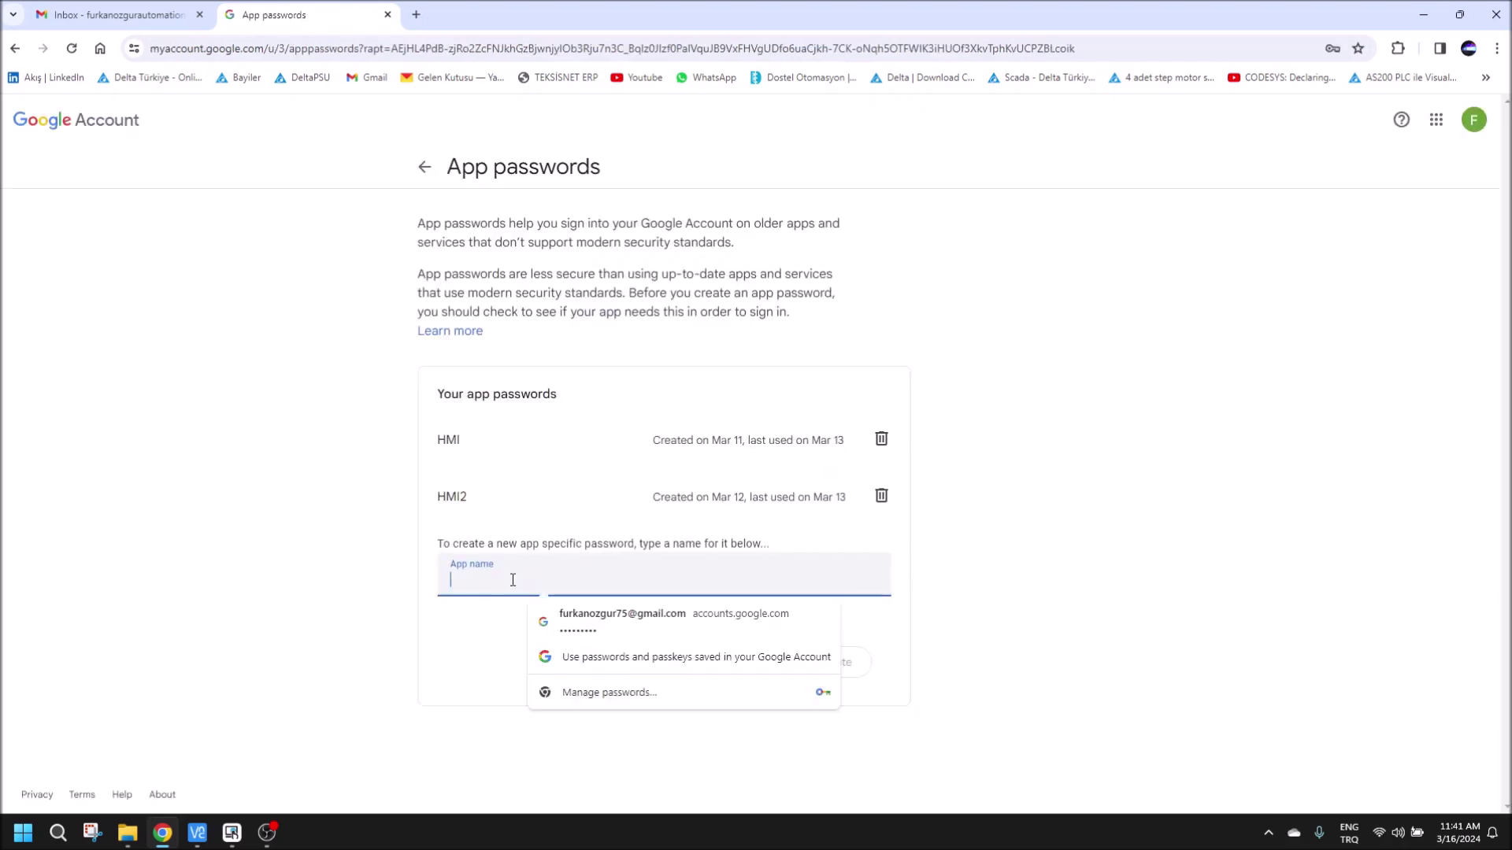
pyautogui.click(452, 651)
pyautogui.click(493, 587)
pyautogui.write('SMTP')
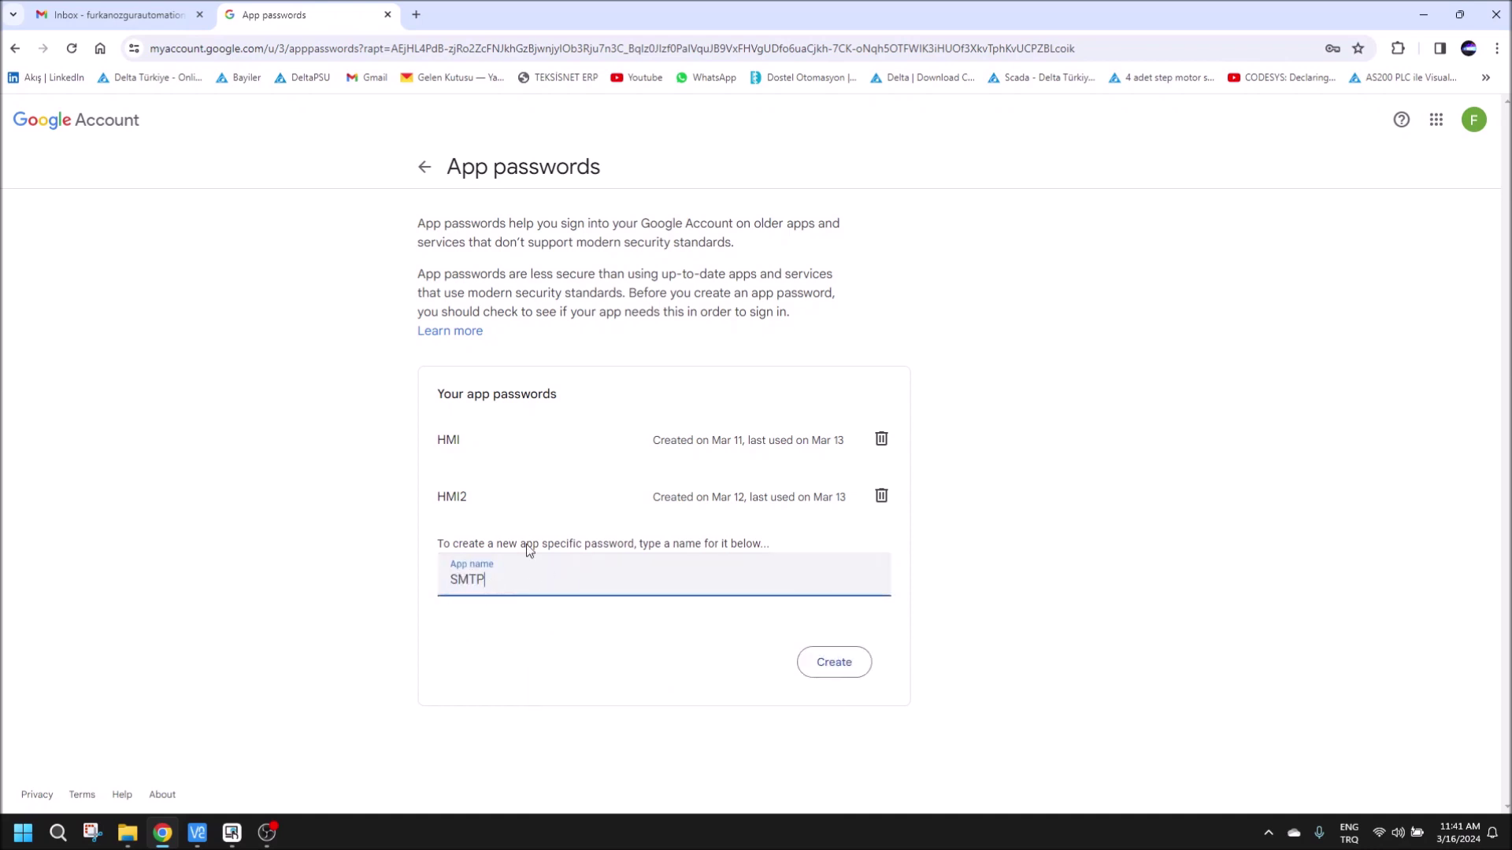
pyautogui.click(840, 661)
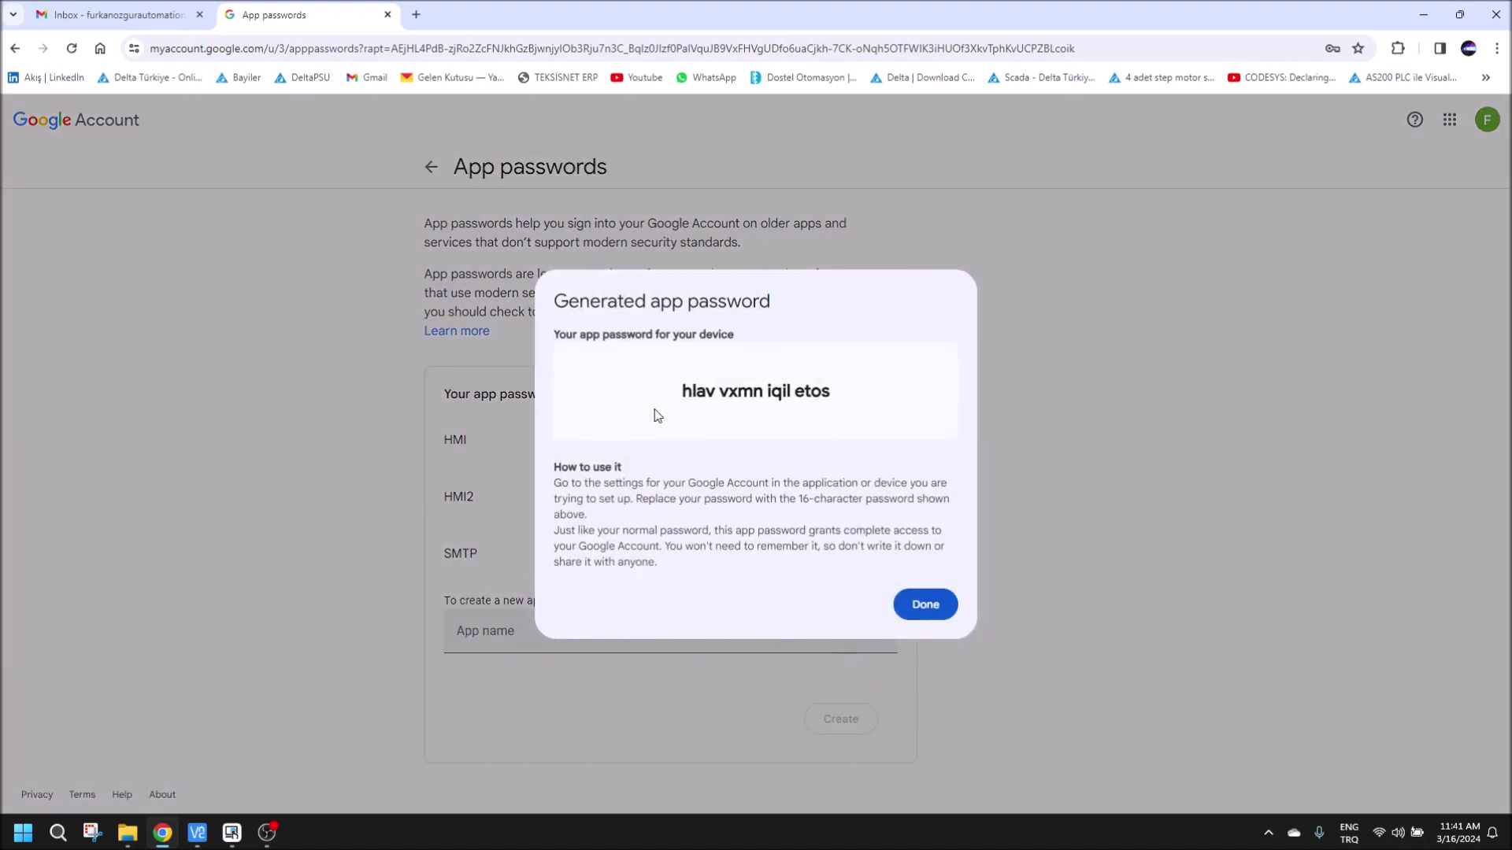
# Capture the generated app password in a Snipping Tool snip.
pyautogui.moveTo(682, 392); pyautogui.dragTo(816, 429)
pyautogui.click(816, 428)
pyautogui.click(92, 832)
pyautogui.click(296, 192)
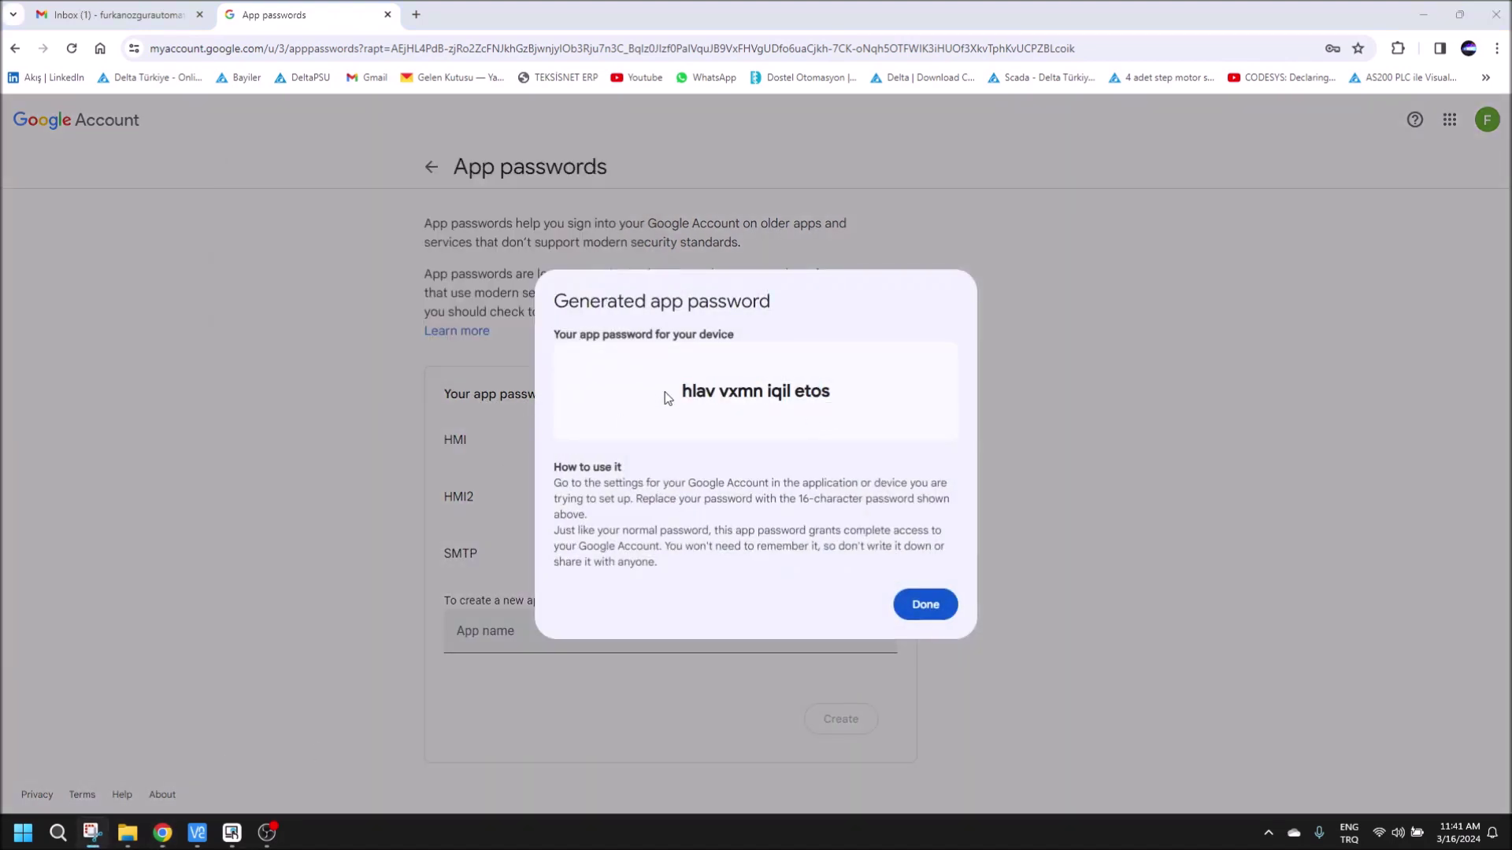
pyautogui.moveTo(650, 350); pyautogui.dragTo(891, 457)
# Close the password notice, check the SMTP entry is listed, and return to DIAScreen.
pyautogui.click(925, 605)
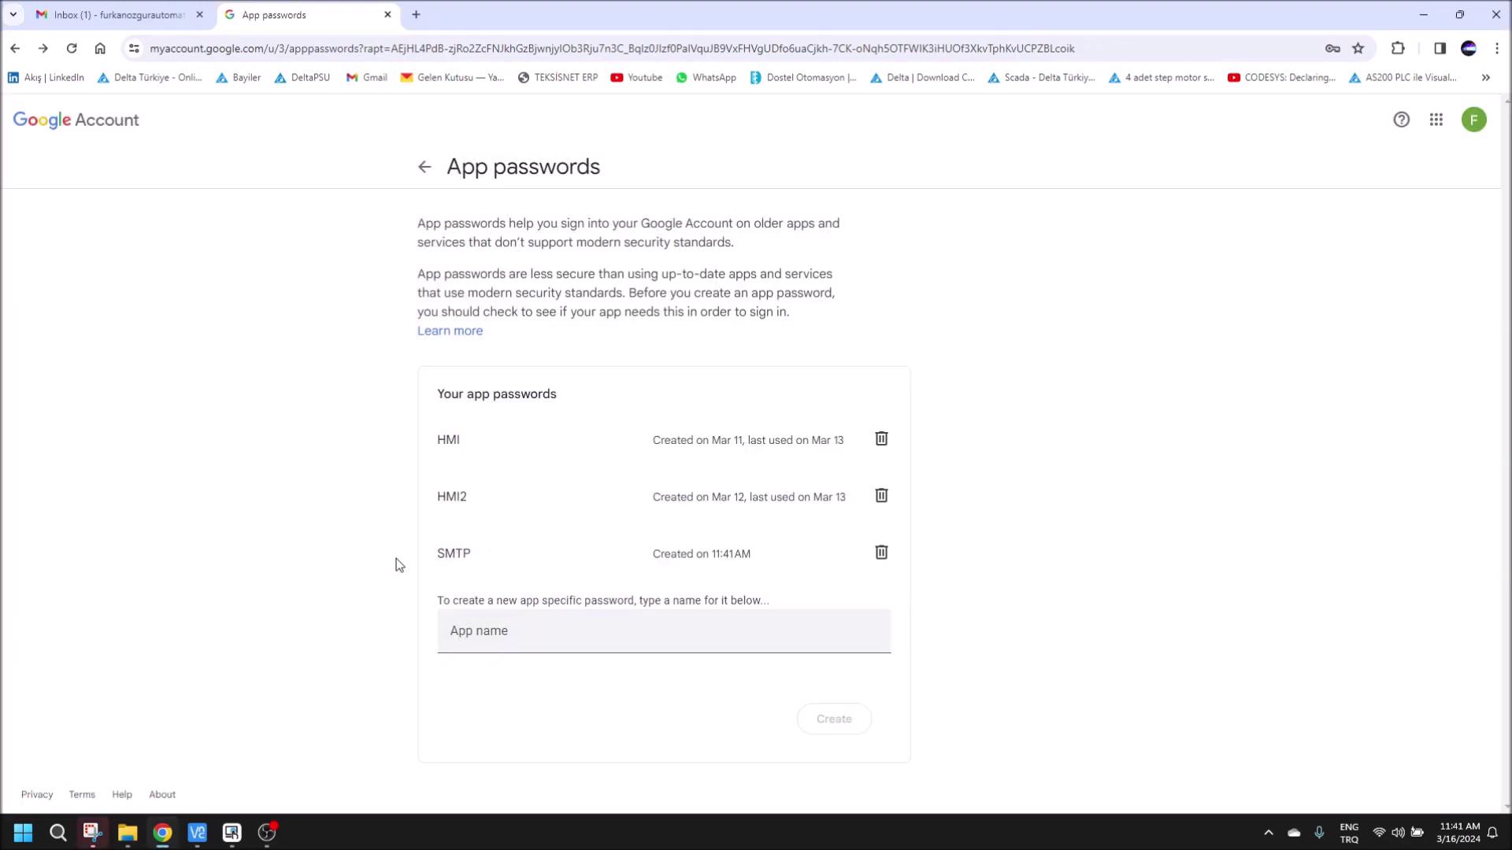
pyautogui.moveTo(641, 564); pyautogui.dragTo(758, 563)
pyautogui.click(775, 567)
pyautogui.click(234, 833)
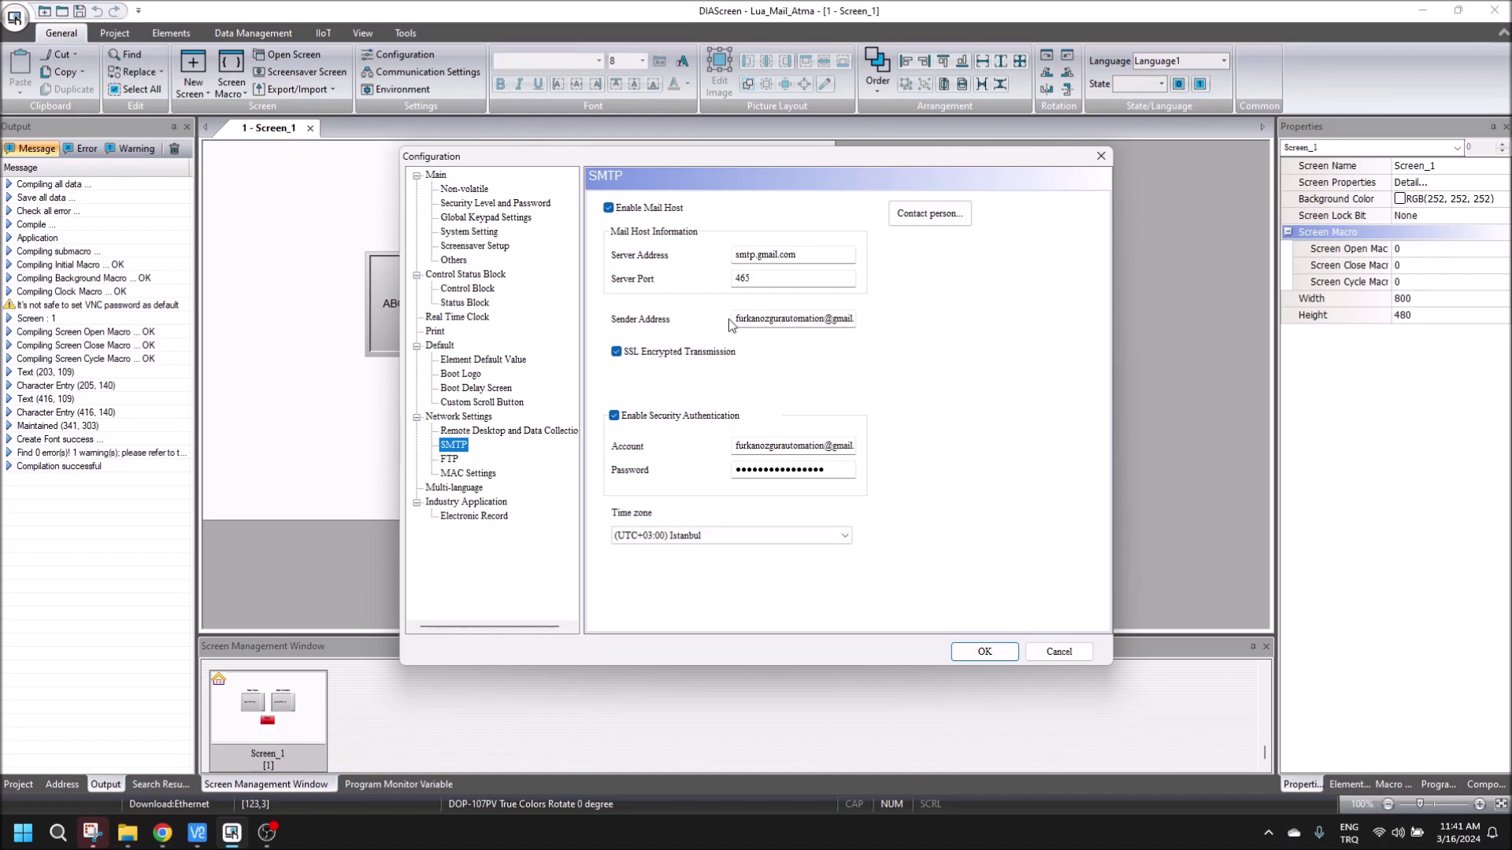
# Compare DIAScreen's SMTP sender address with the signed-in Google account, then bring up the password snip.
pyautogui.moveTo(731, 319); pyautogui.dragTo(855, 320)
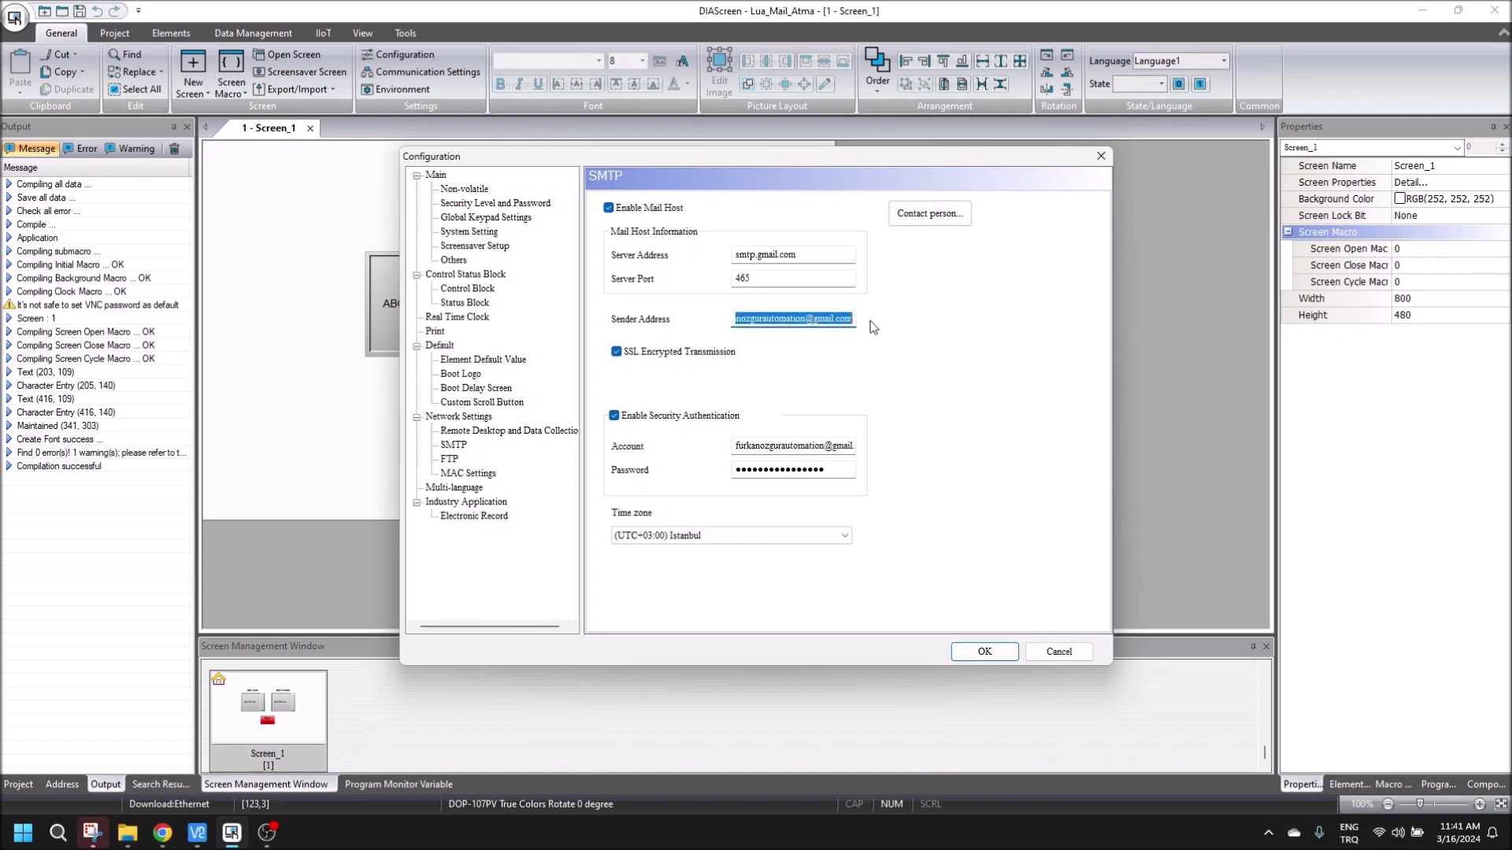
pyautogui.click(742, 319)
pyautogui.click(181, 841)
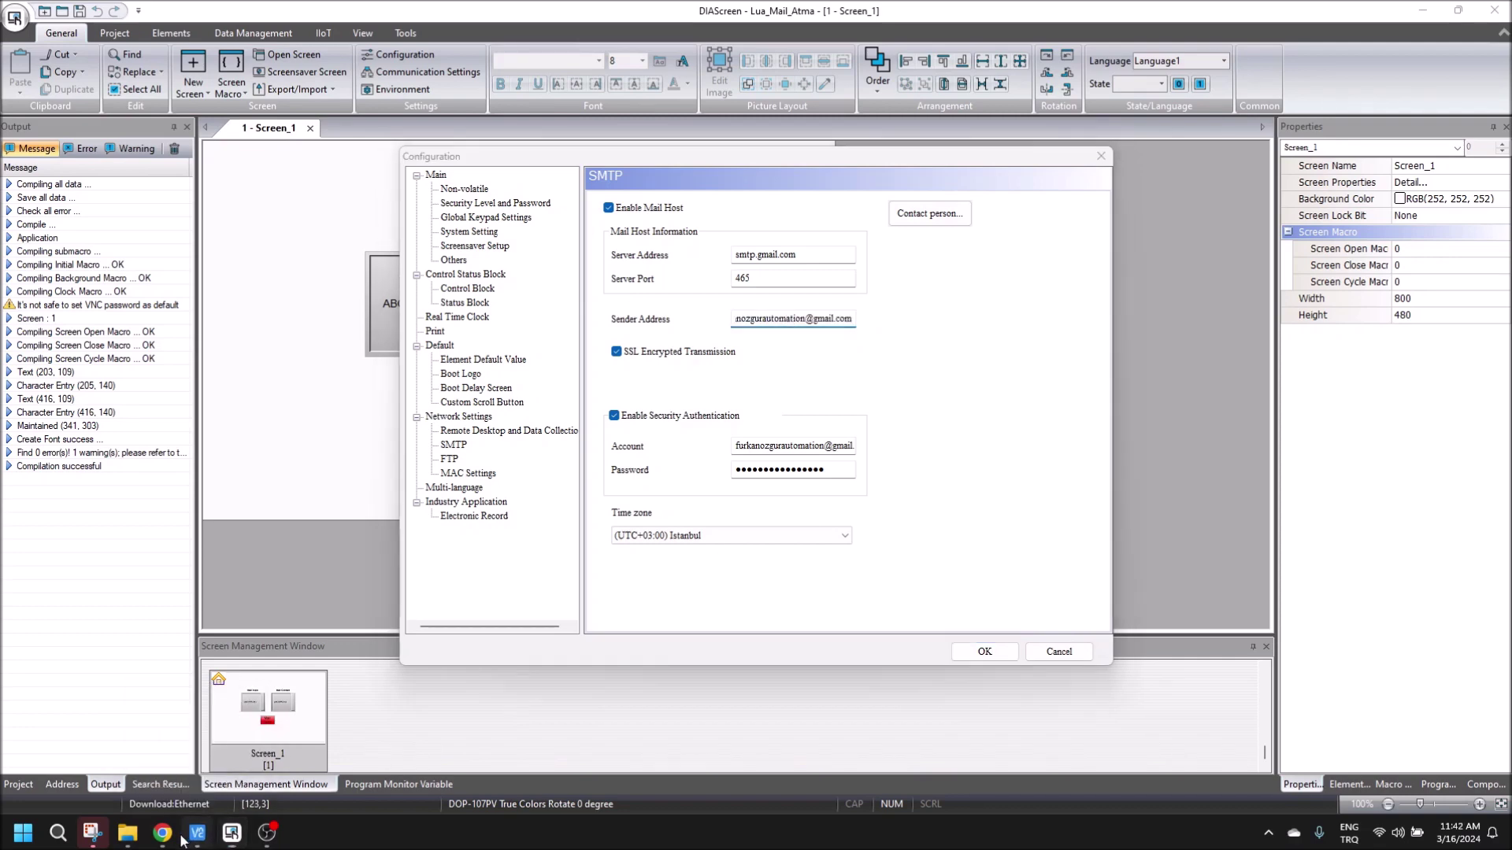
pyautogui.click(162, 833)
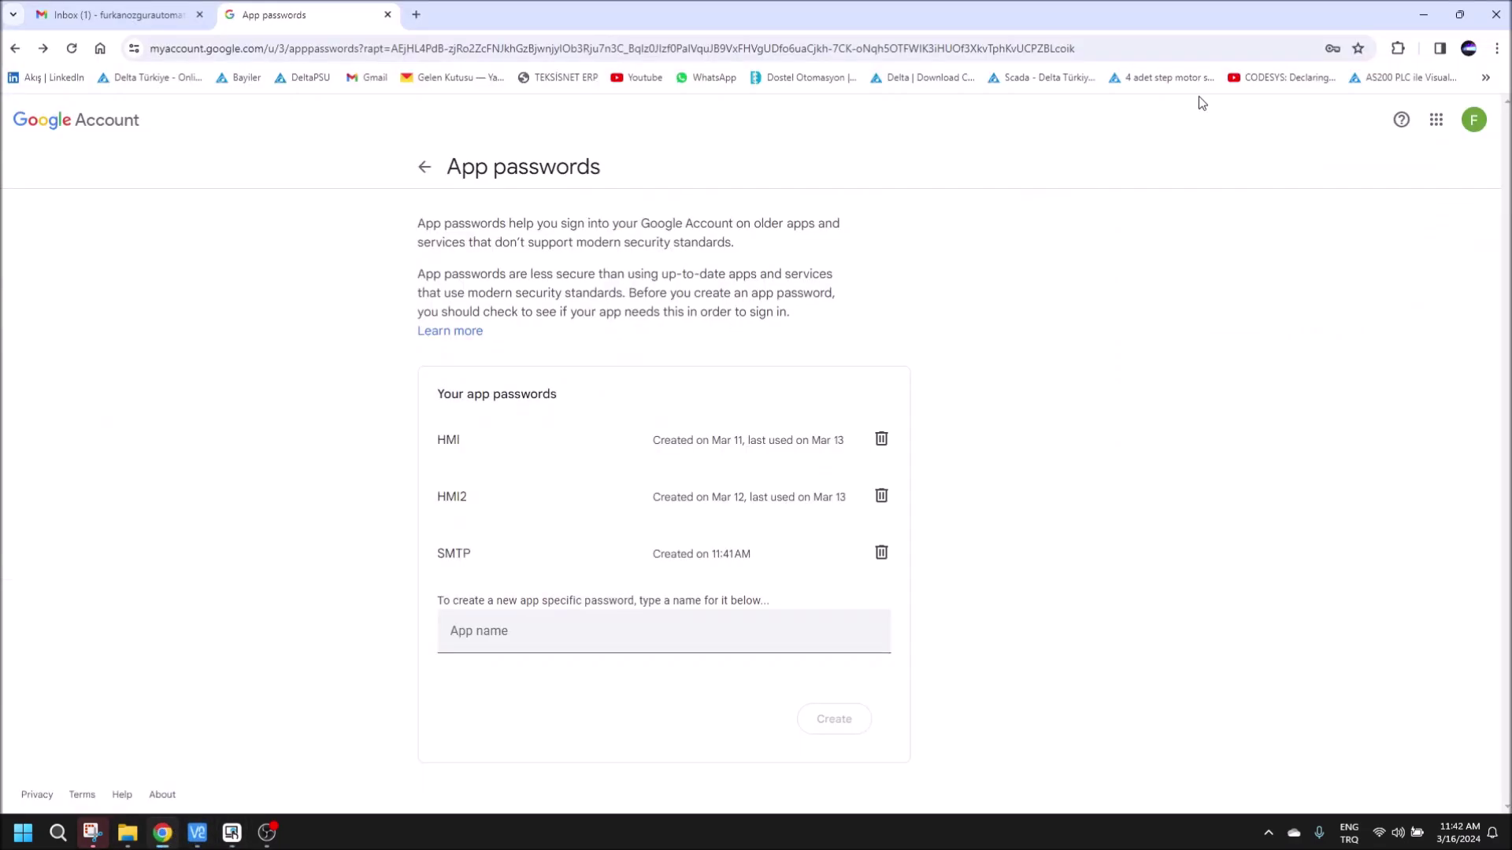
pyautogui.click(1474, 120)
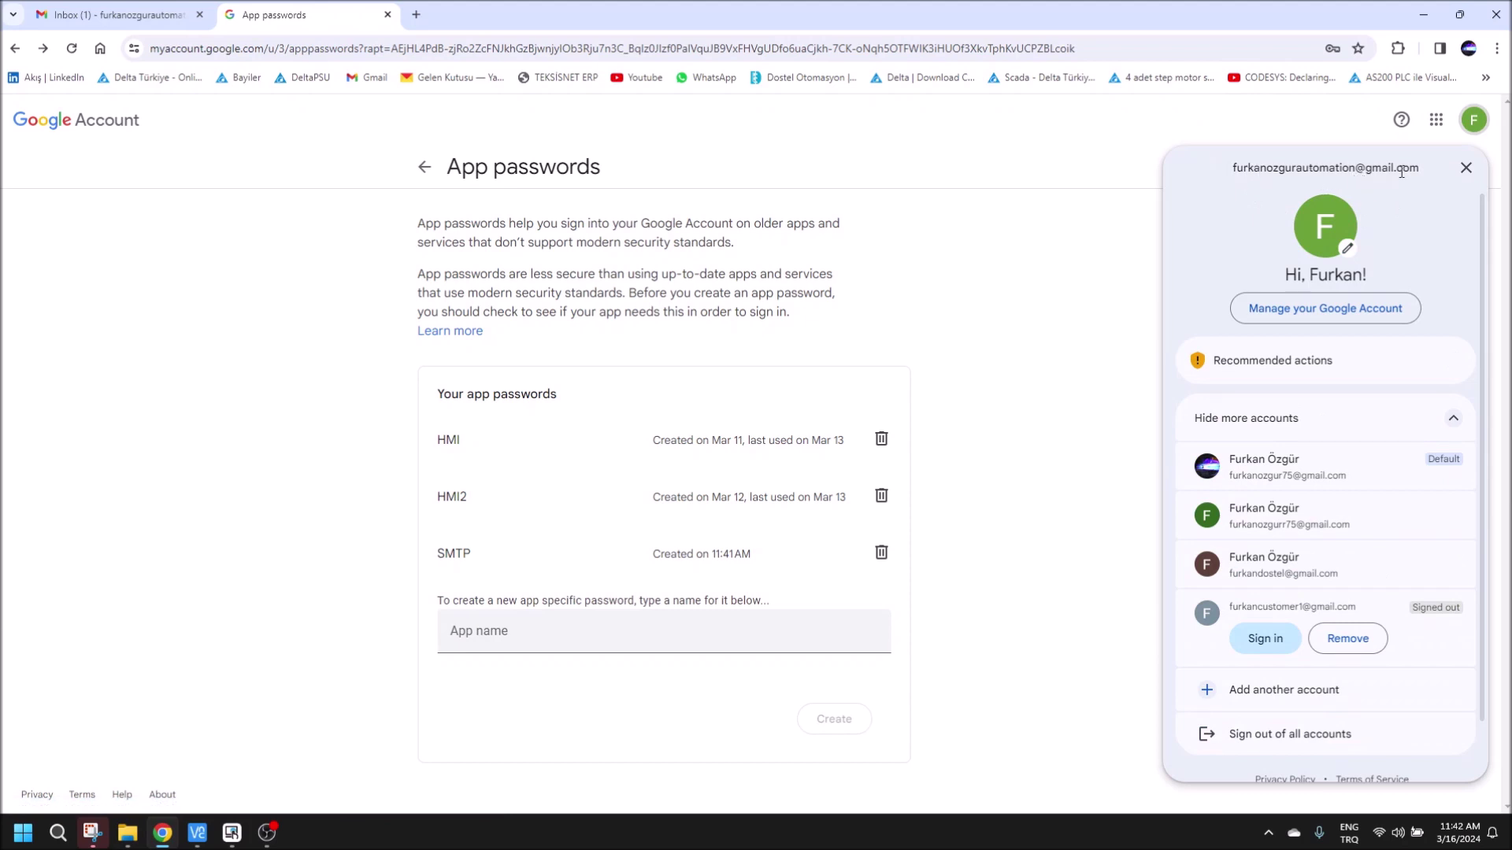
pyautogui.click(1057, 227)
pyautogui.click(1423, 14)
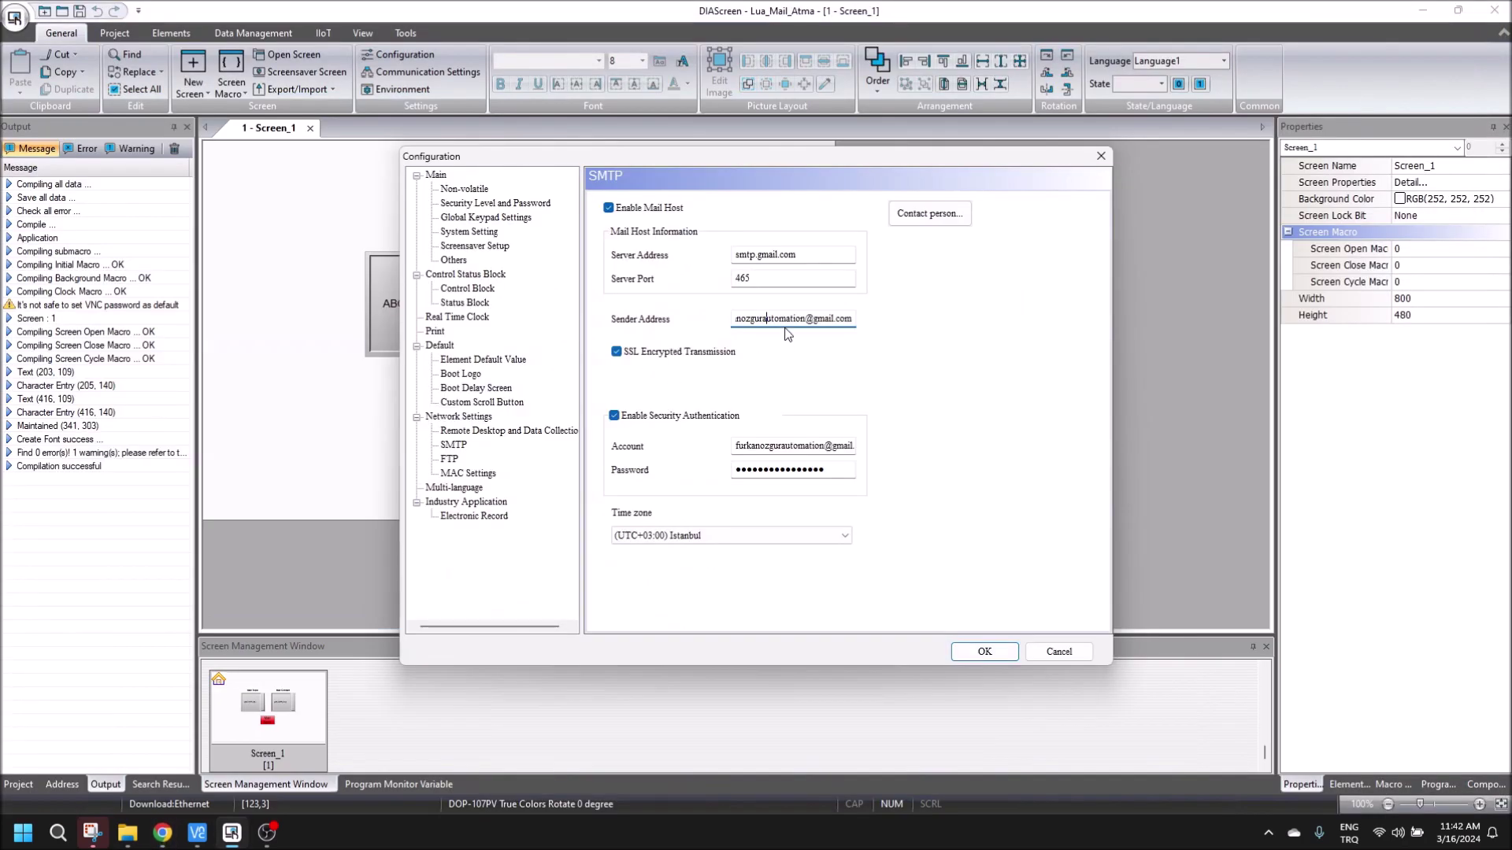
pyautogui.moveTo(763, 318); pyautogui.dragTo(857, 319)
pyautogui.press('End')
pyautogui.click(92, 832)
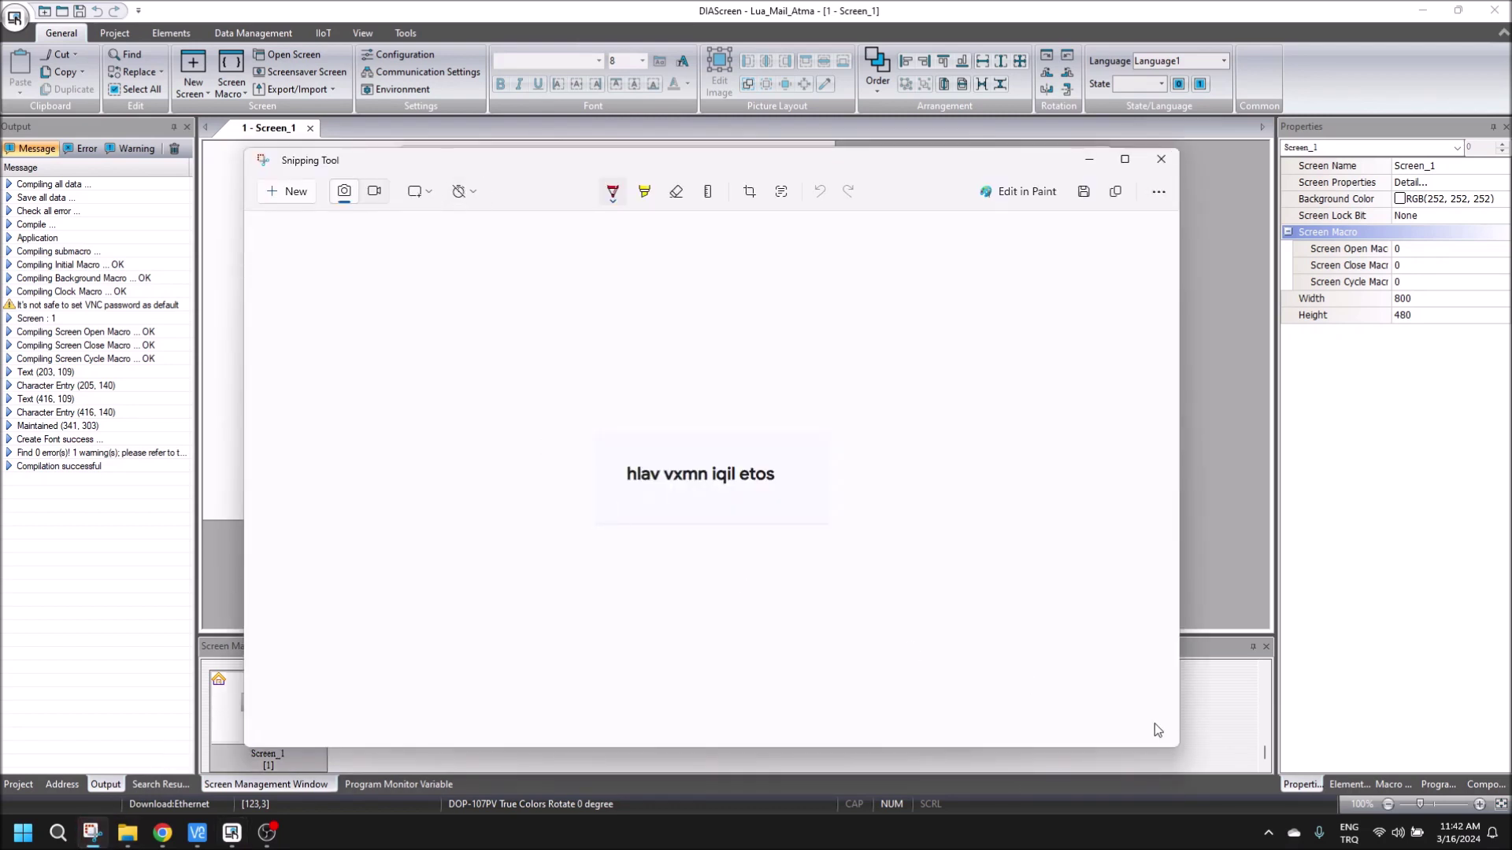
# Replace the SMTP Password with the Google app password from the snip and confirm with OK.
pyautogui.moveTo(1181, 752); pyautogui.dragTo(638, 512)
pyautogui.moveTo(750, 163); pyautogui.dragTo(978, 141)
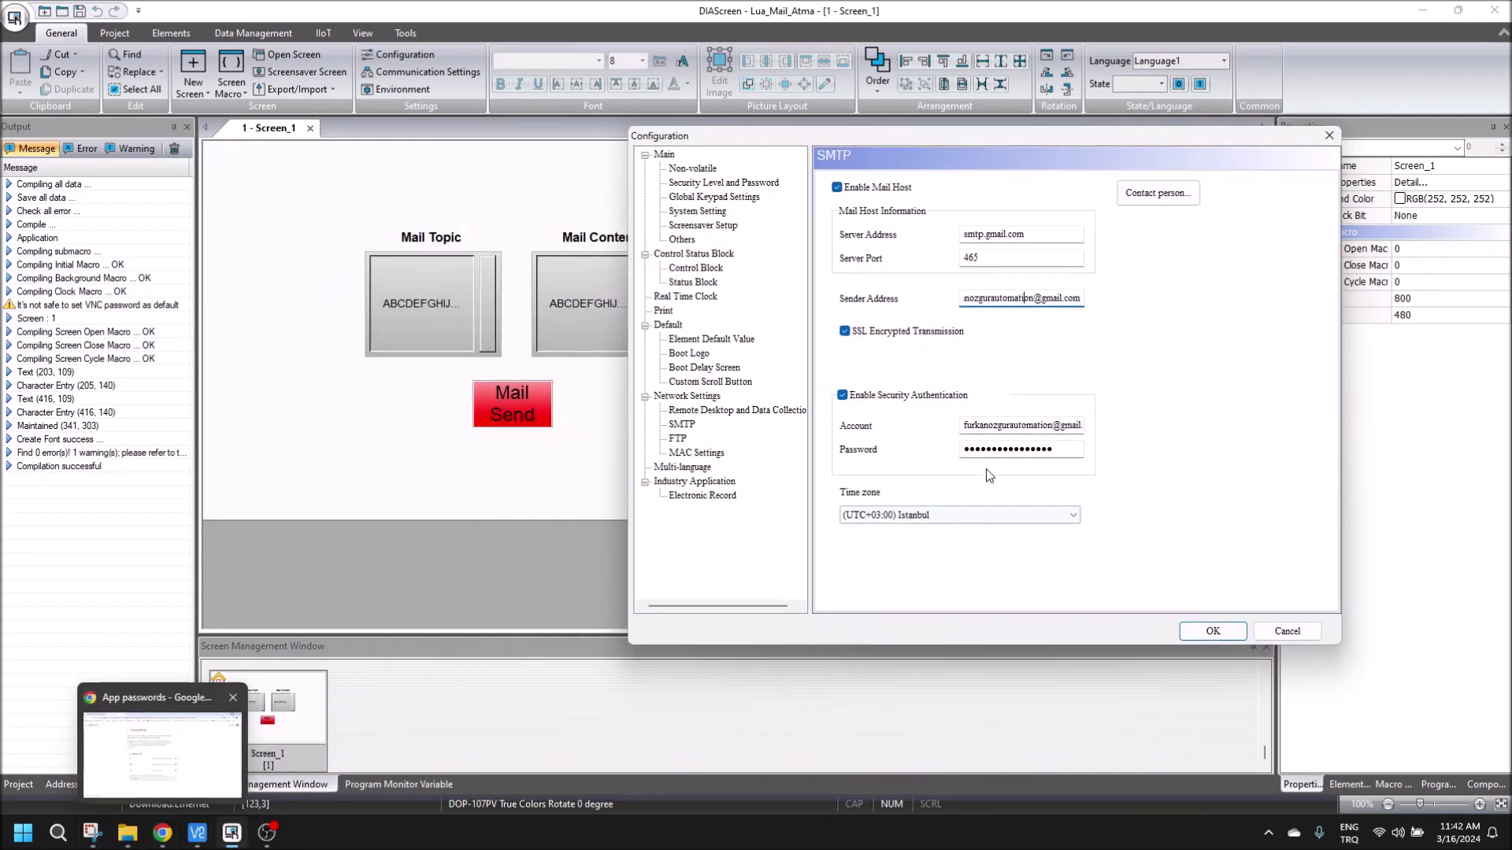
pyautogui.click(92, 833)
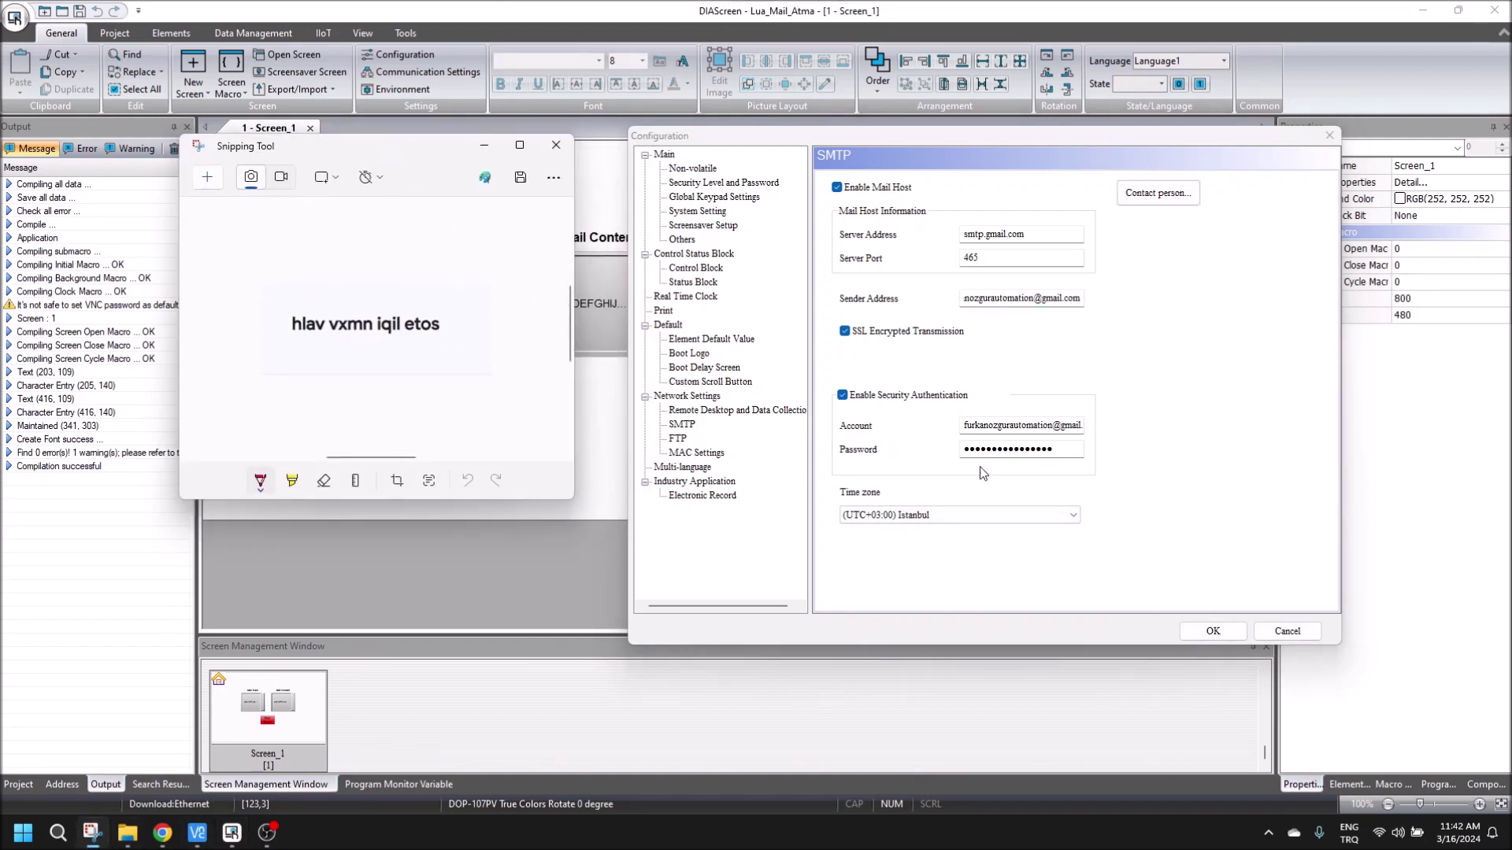
pyautogui.click(1065, 451)
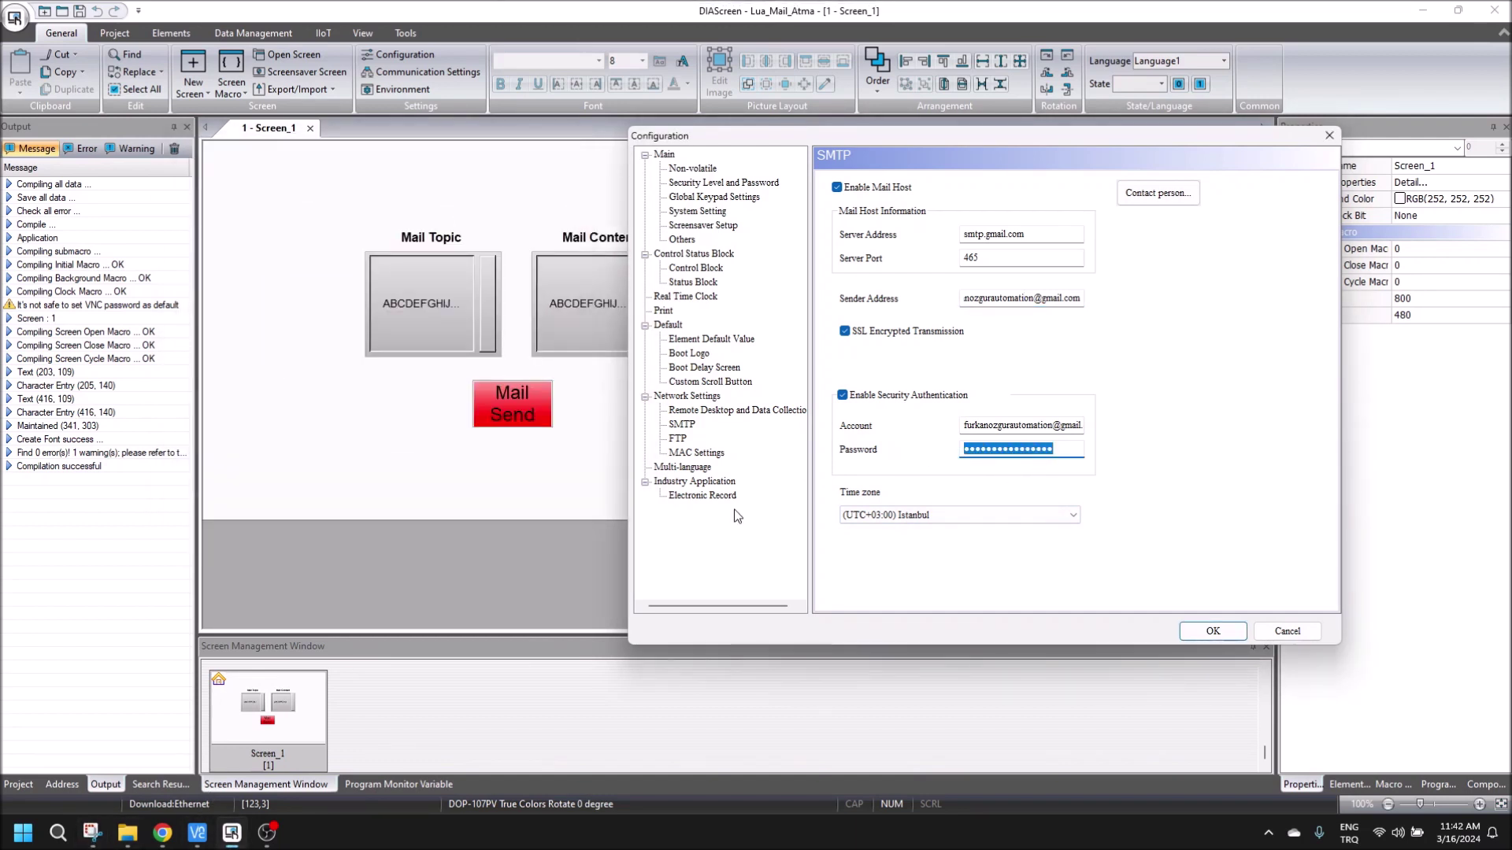
pyautogui.click(92, 832)
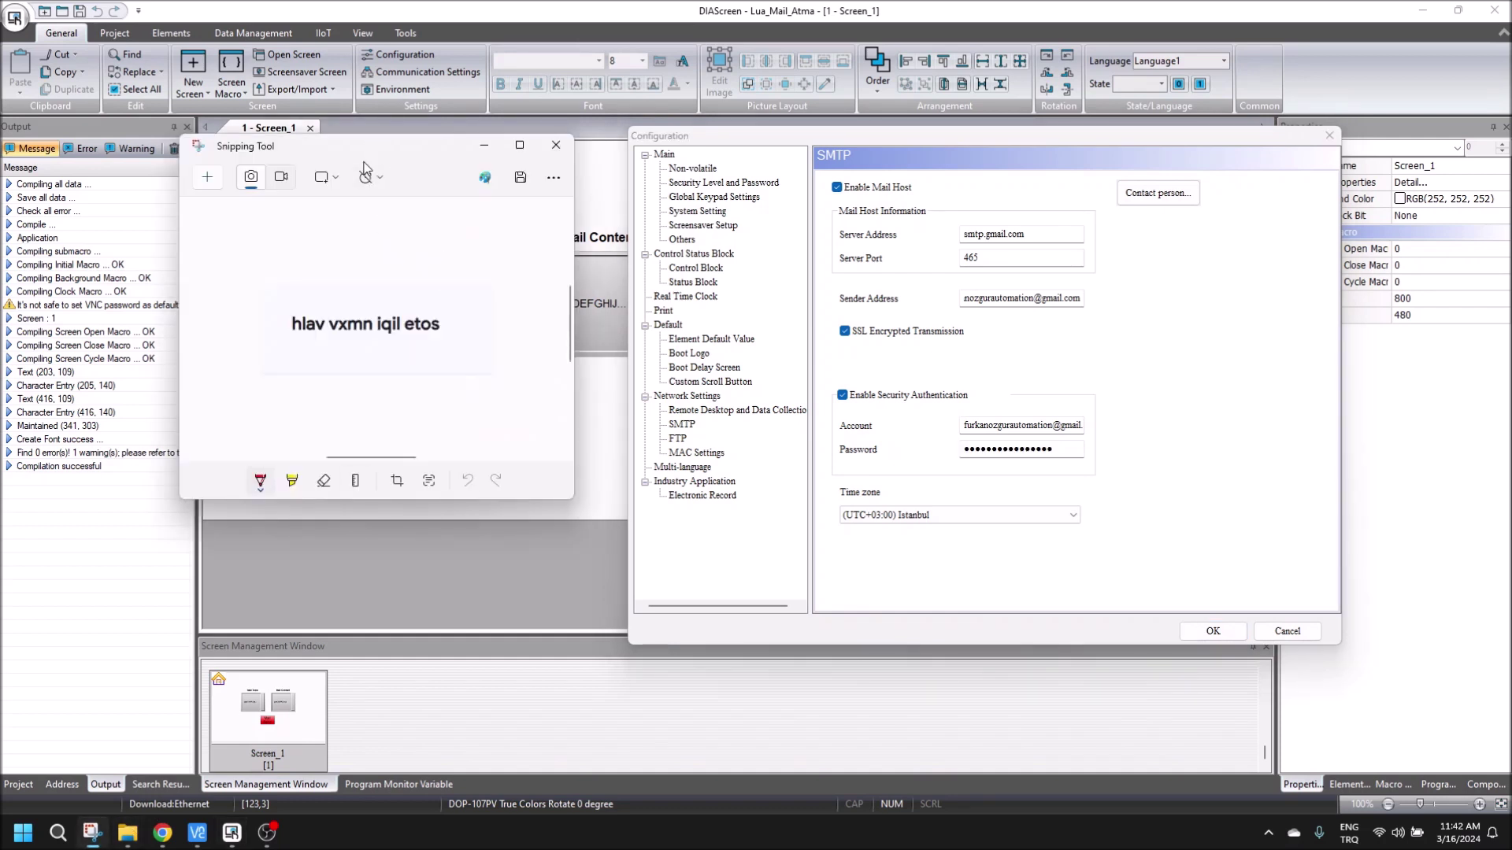
pyautogui.hotkey('ctrl', 'n')
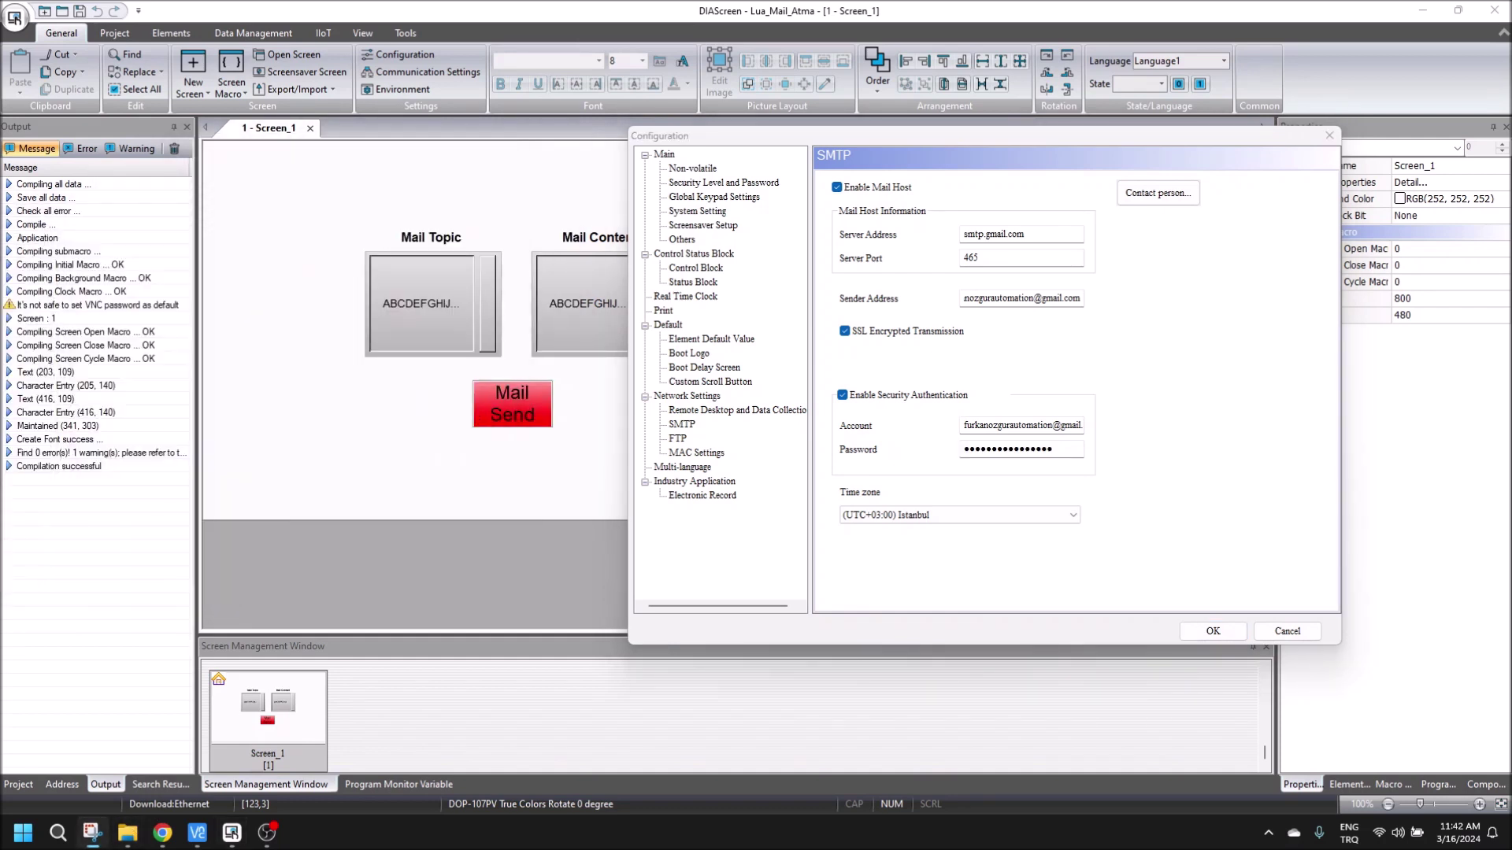
pyautogui.click(1051, 451)
pyautogui.write('a')
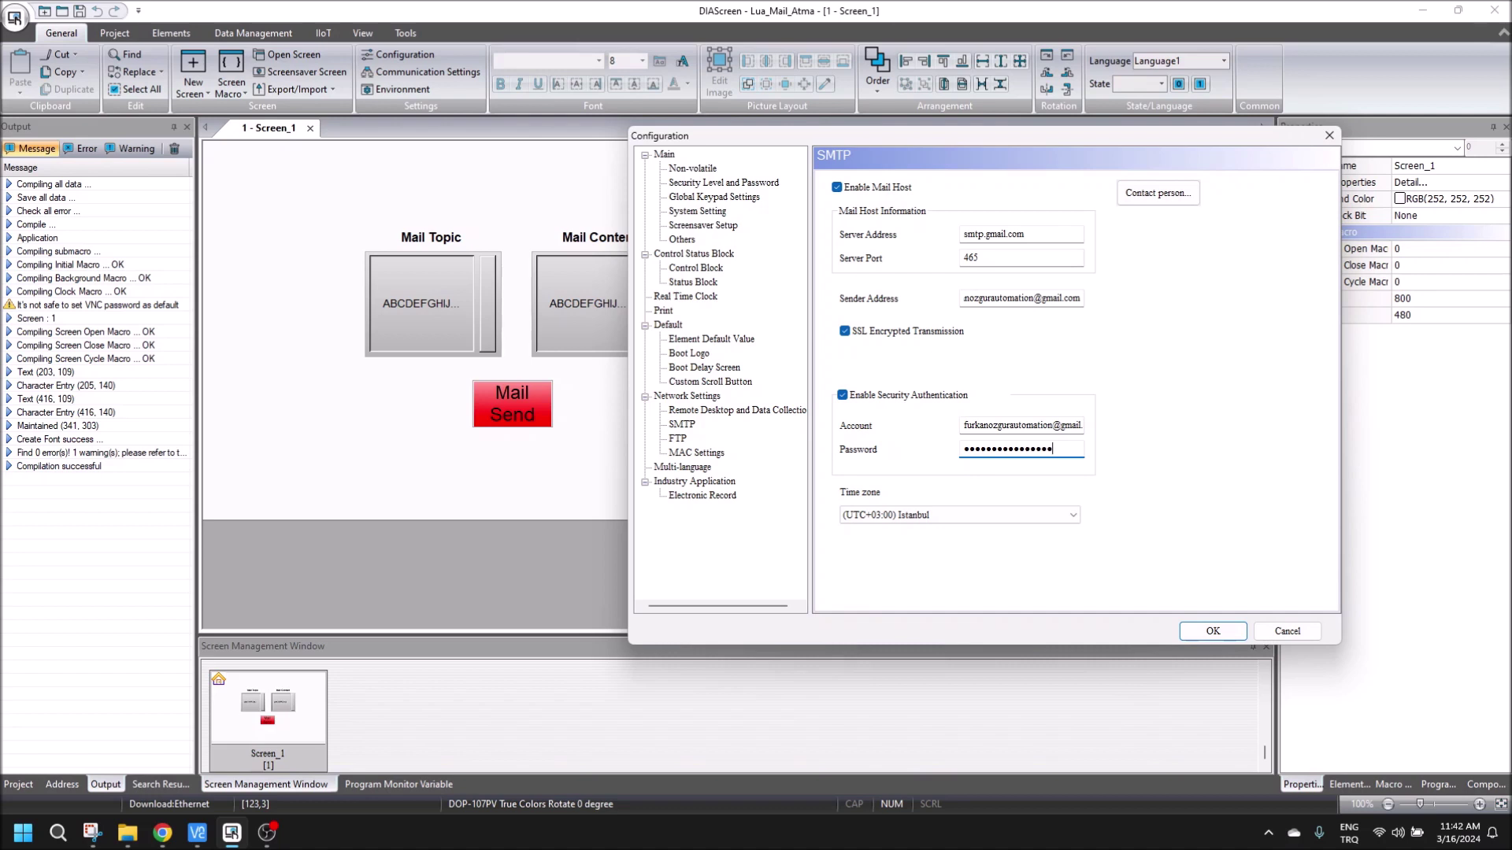
pyautogui.hotkey('alt', 'Tab')
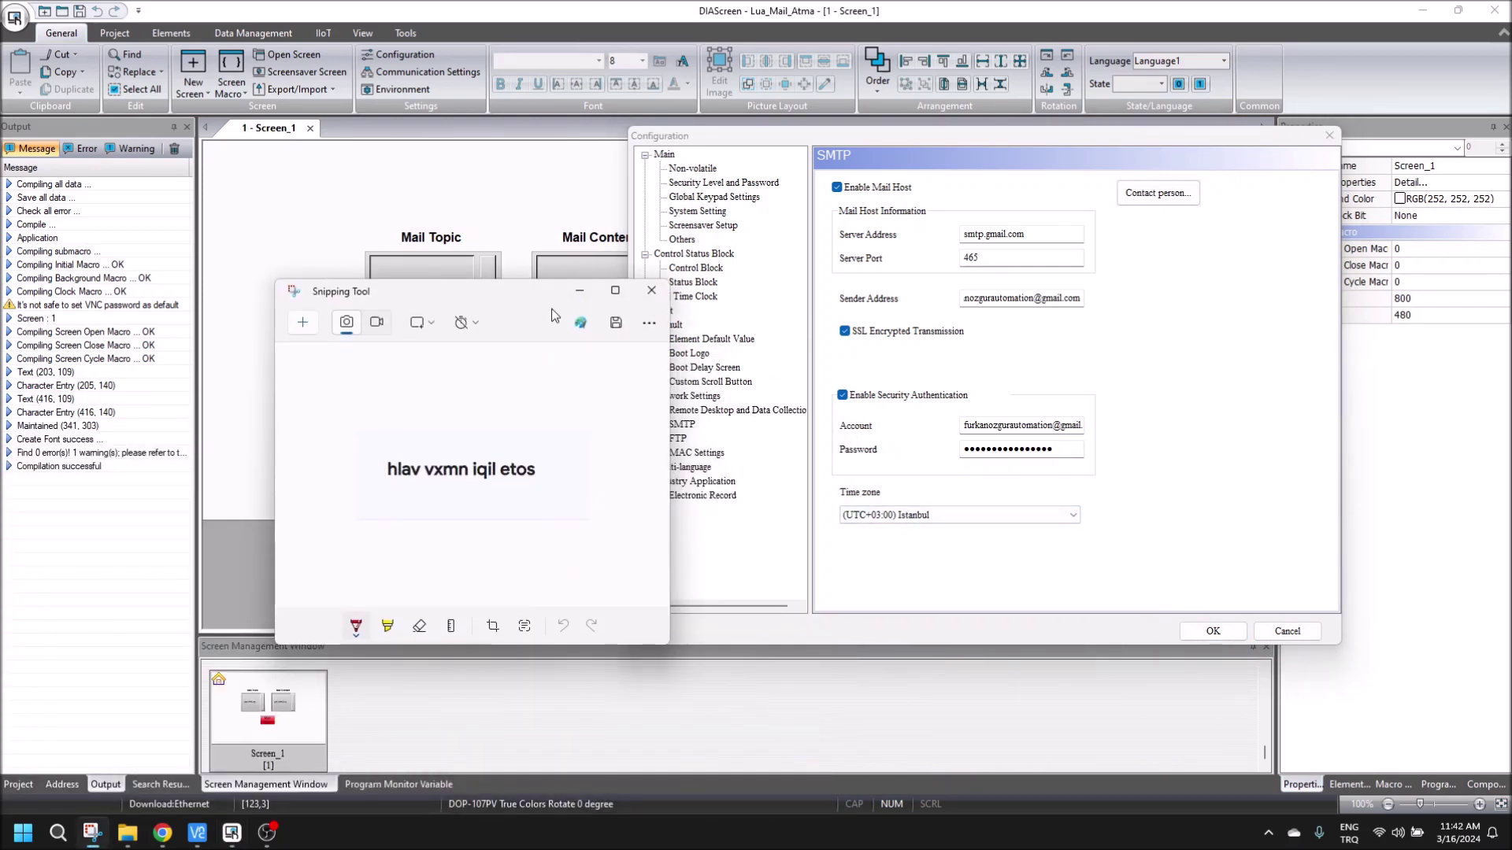
pyautogui.click(574, 290)
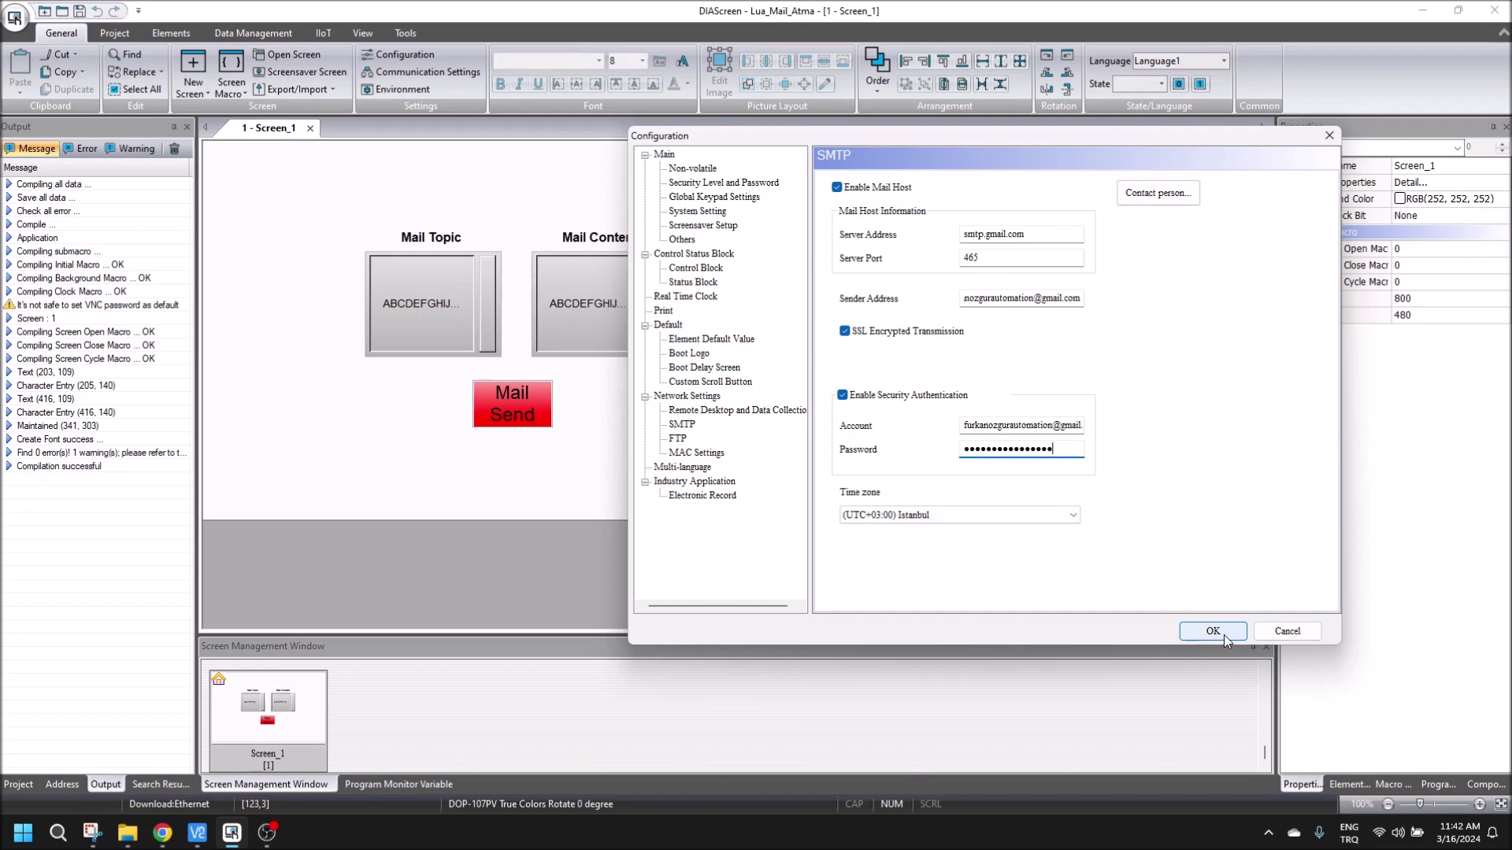
pyautogui.click(1214, 631)
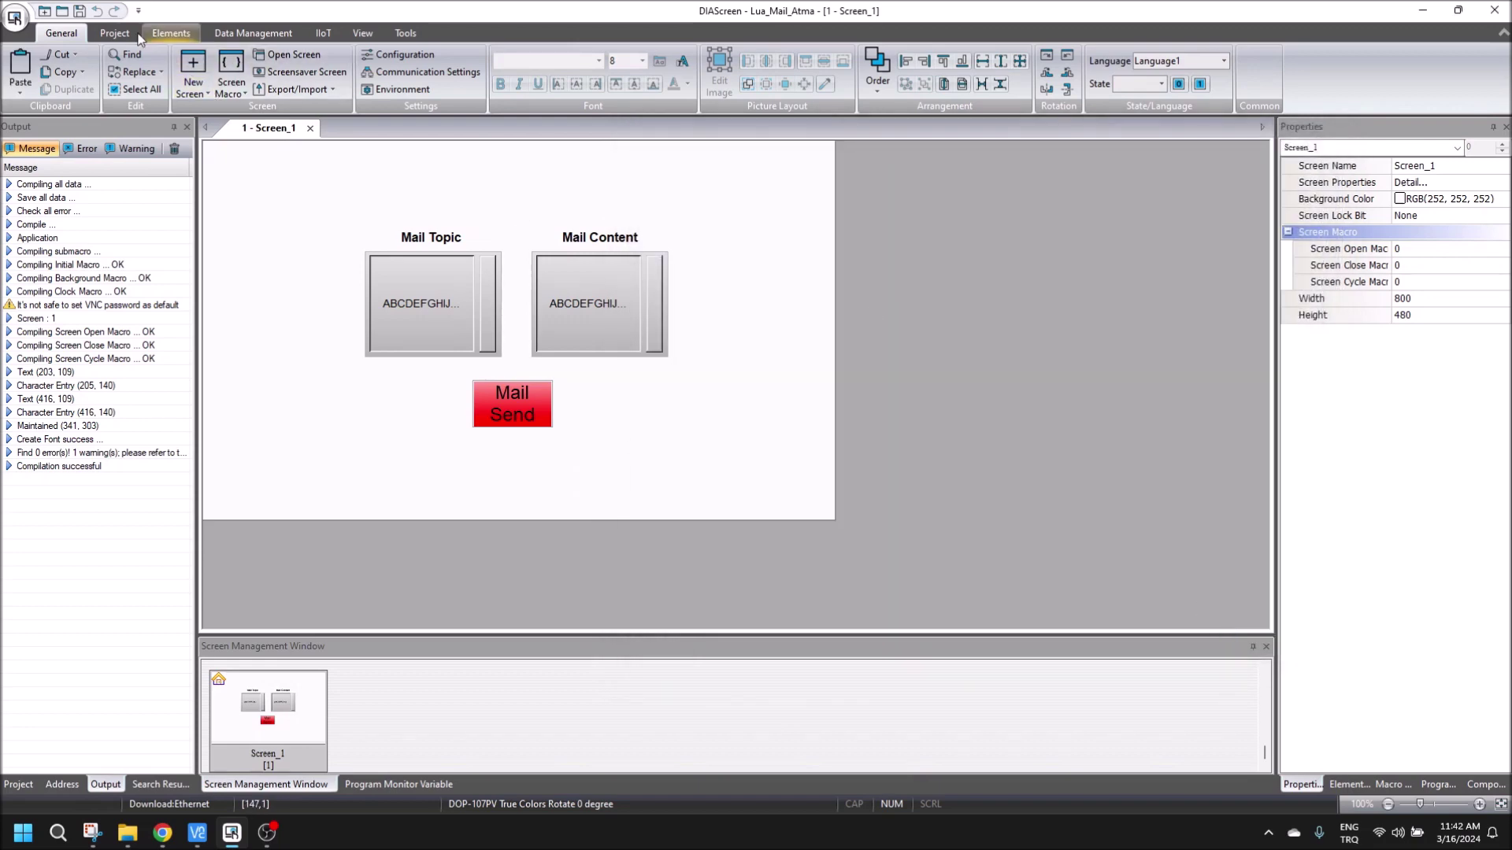
# Check the Remote Desktop VNC password in Configuration and close it.
pyautogui.click(404, 54)
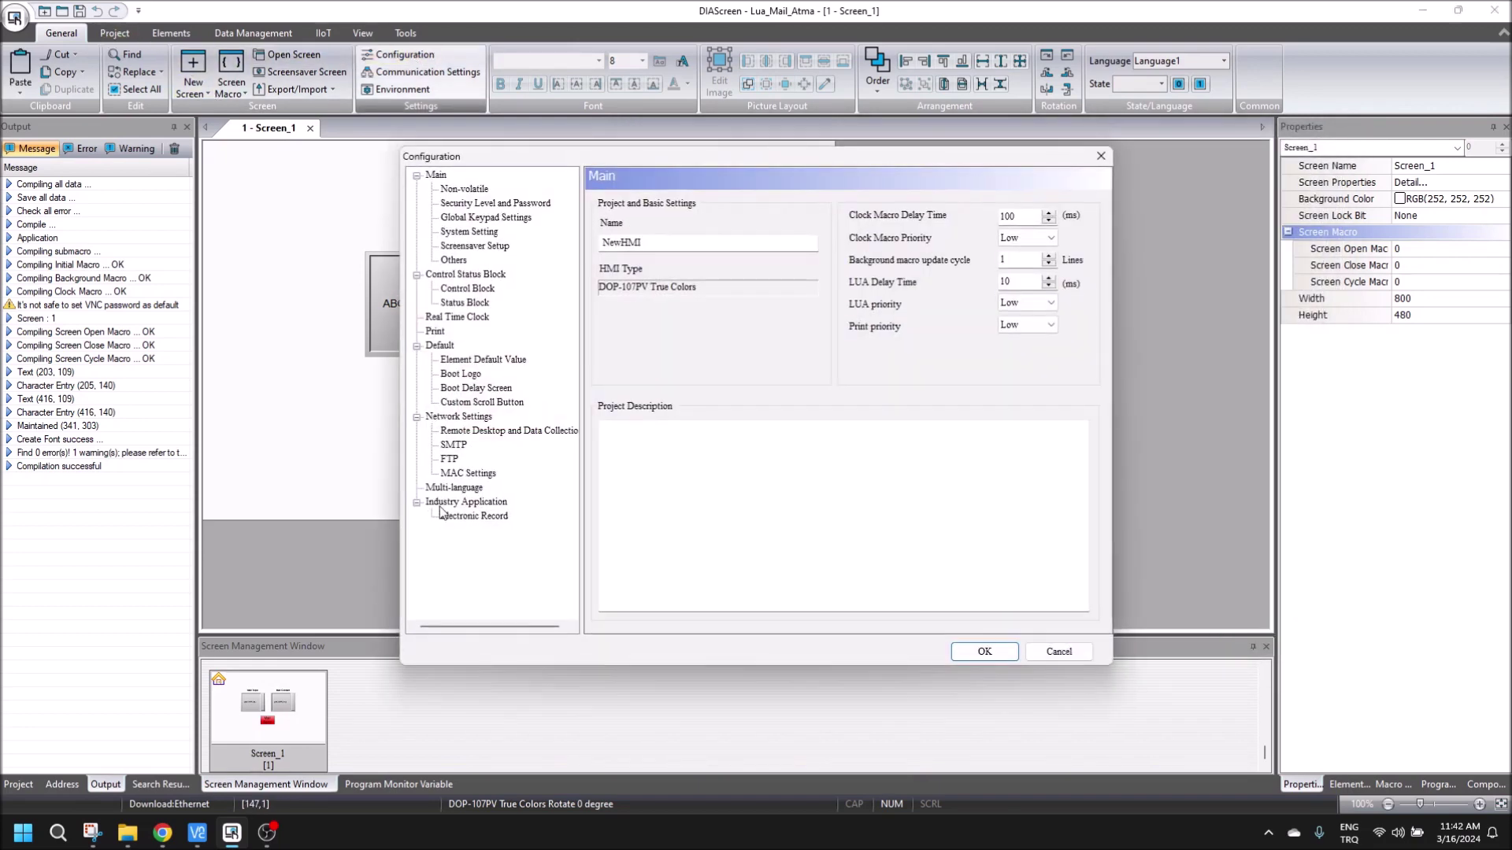
pyautogui.click(465, 434)
pyautogui.doubleClick(945, 474)
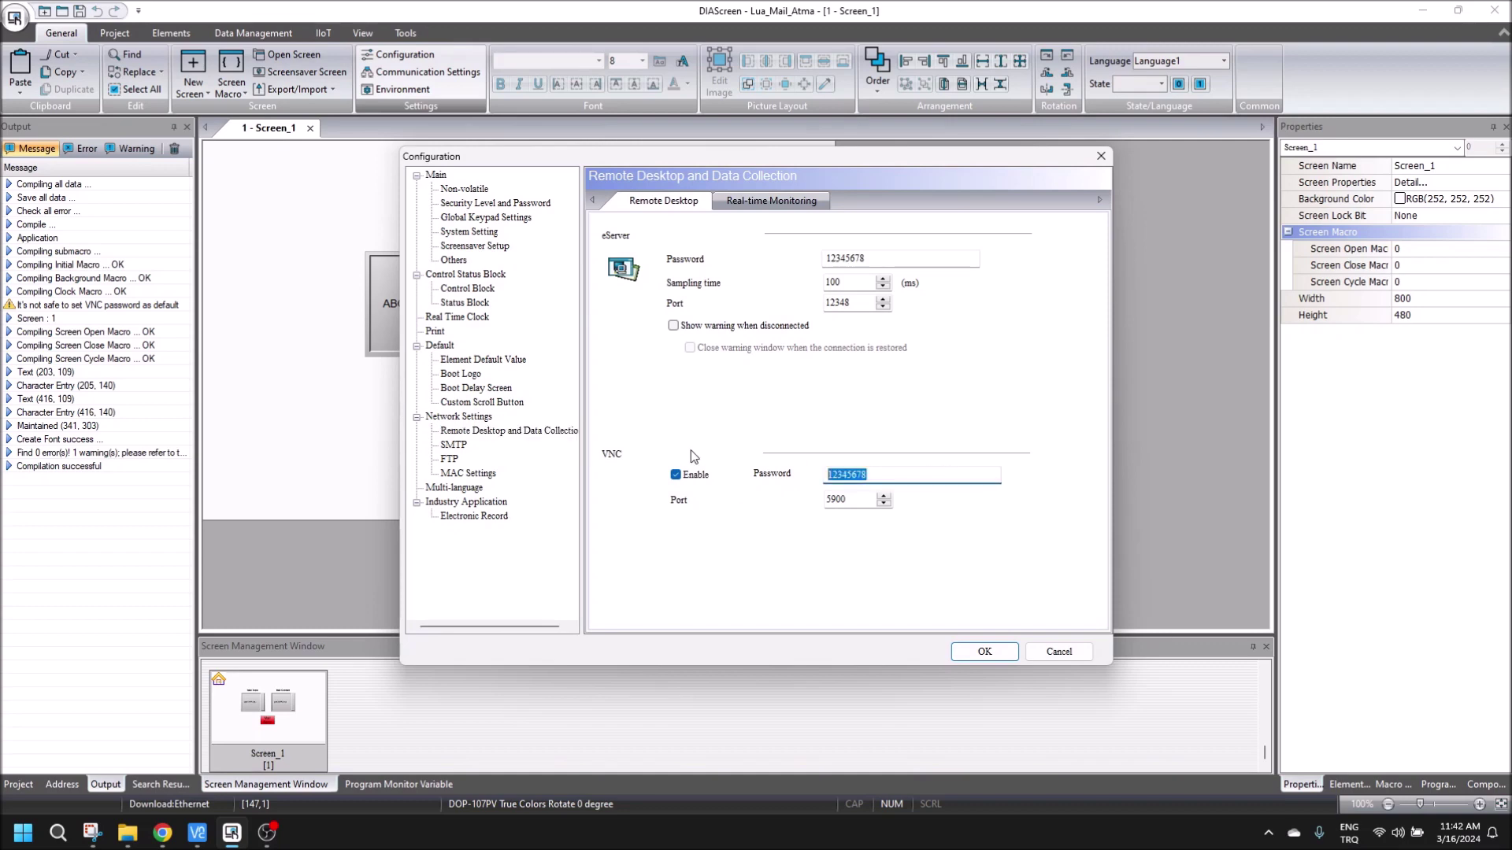
pyautogui.click(984, 652)
# Download all project data to the DOP-107PV HMI.
pyautogui.click(114, 32)
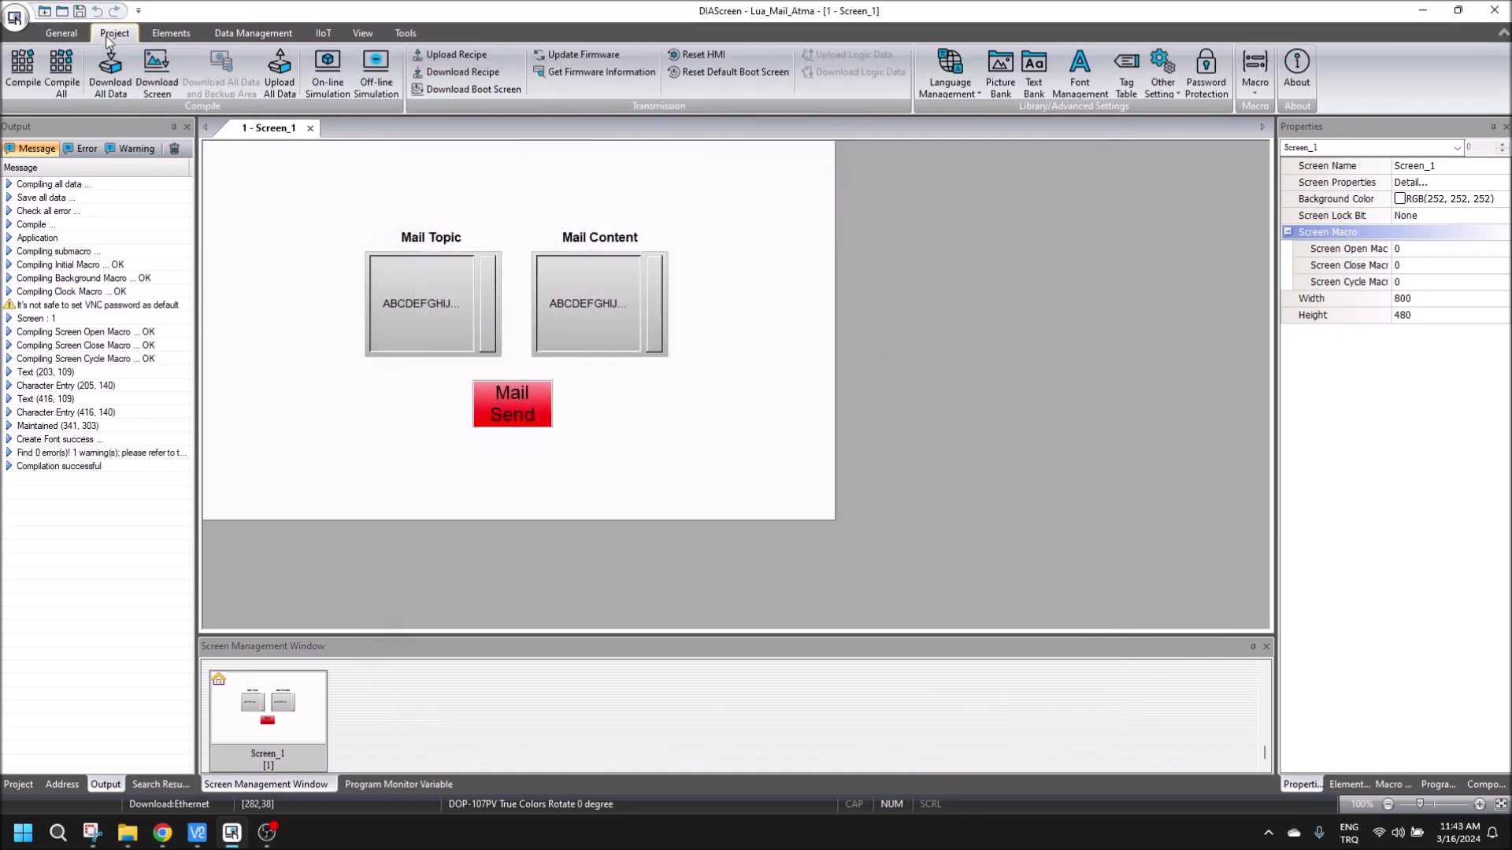
pyautogui.click(108, 79)
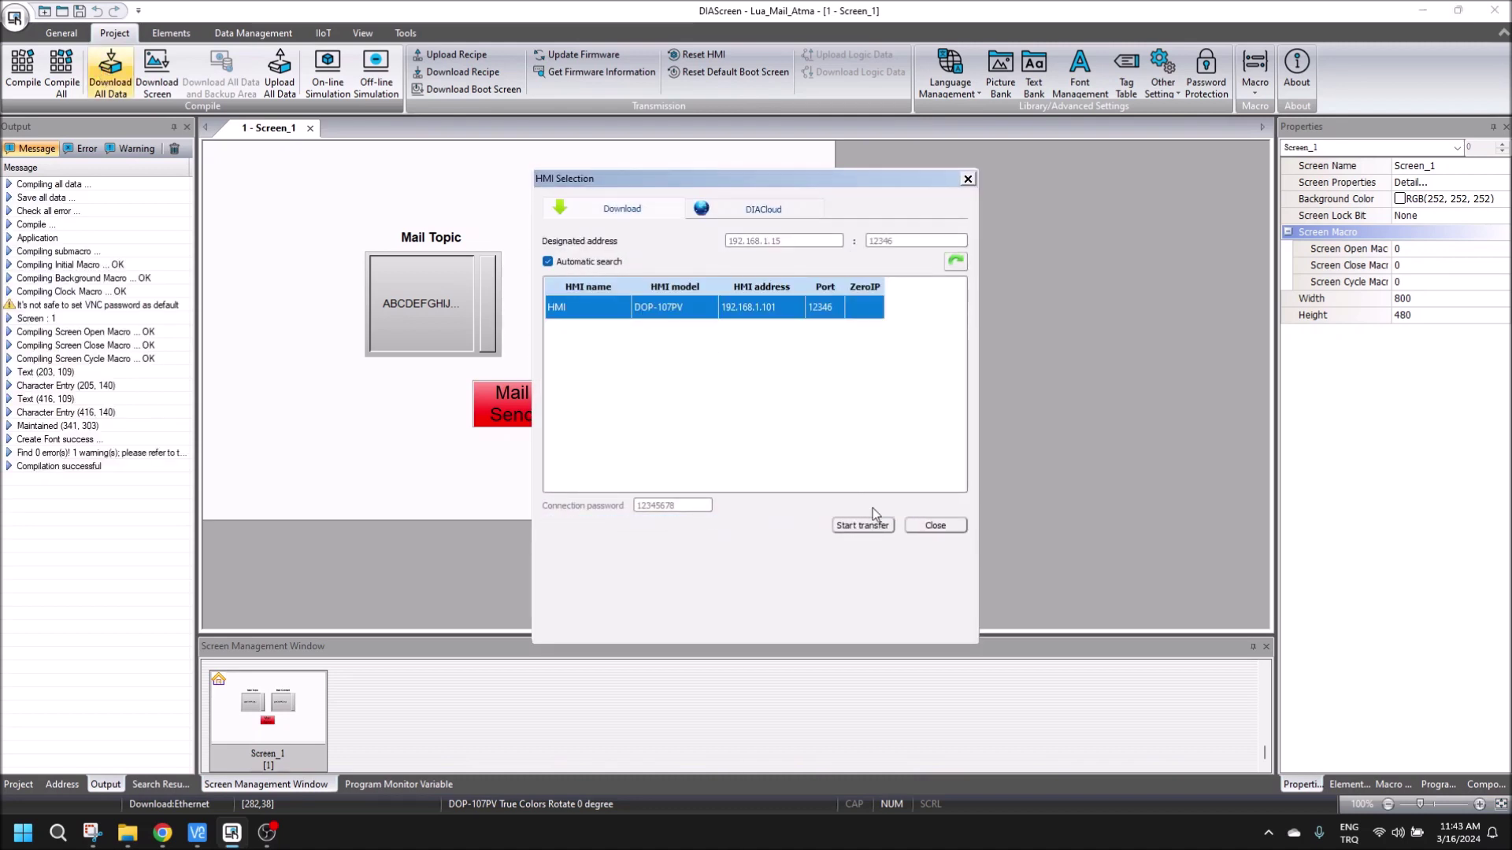
pyautogui.click(867, 523)
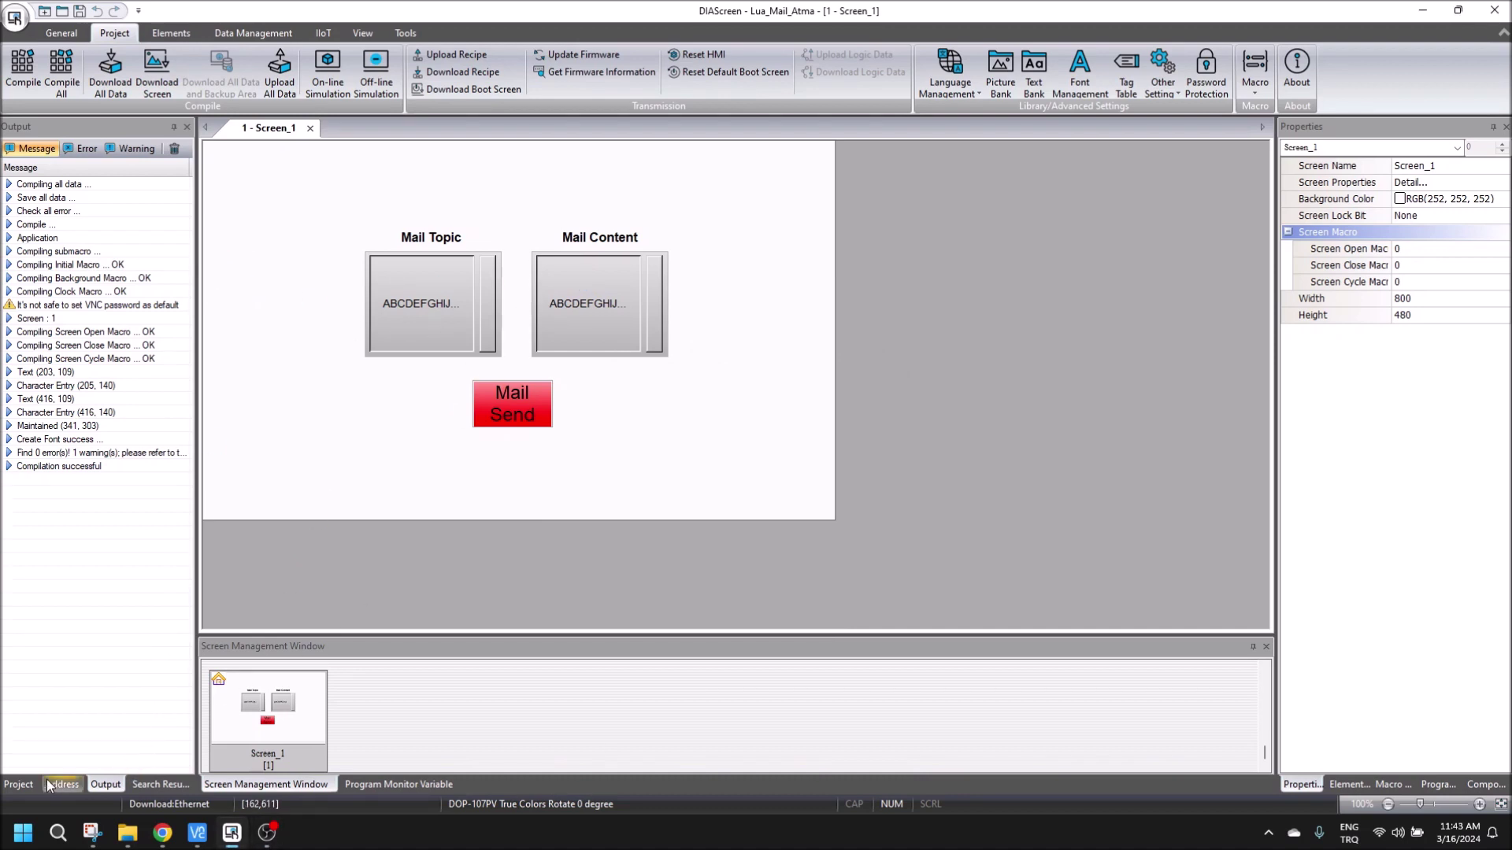
pyautogui.click(18, 784)
# Open the Main Lua program and look at its mail.Send line.
pyautogui.doubleClick(74, 378)
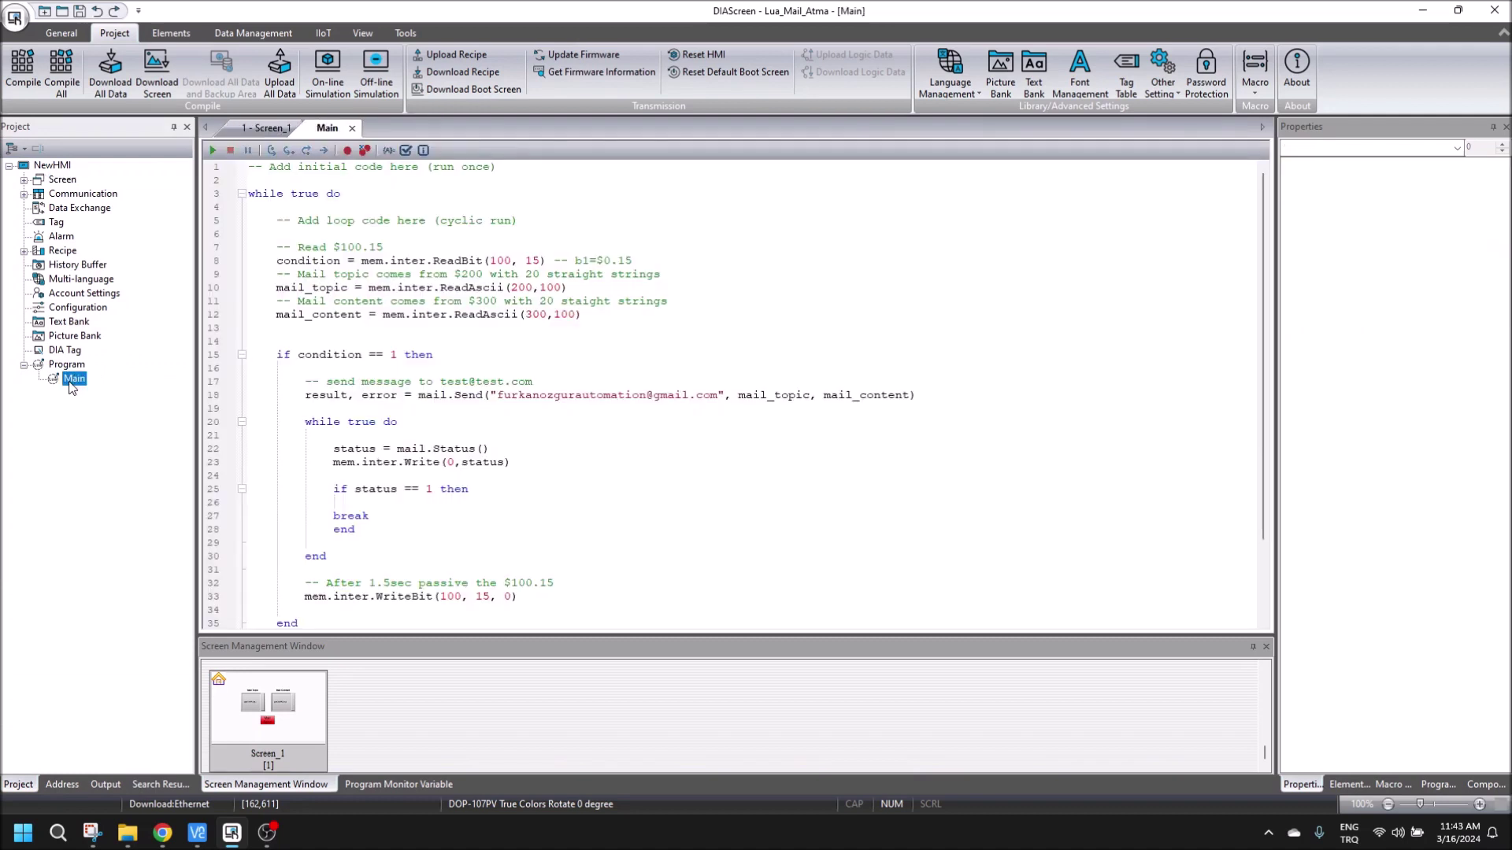
pyautogui.click(353, 396)
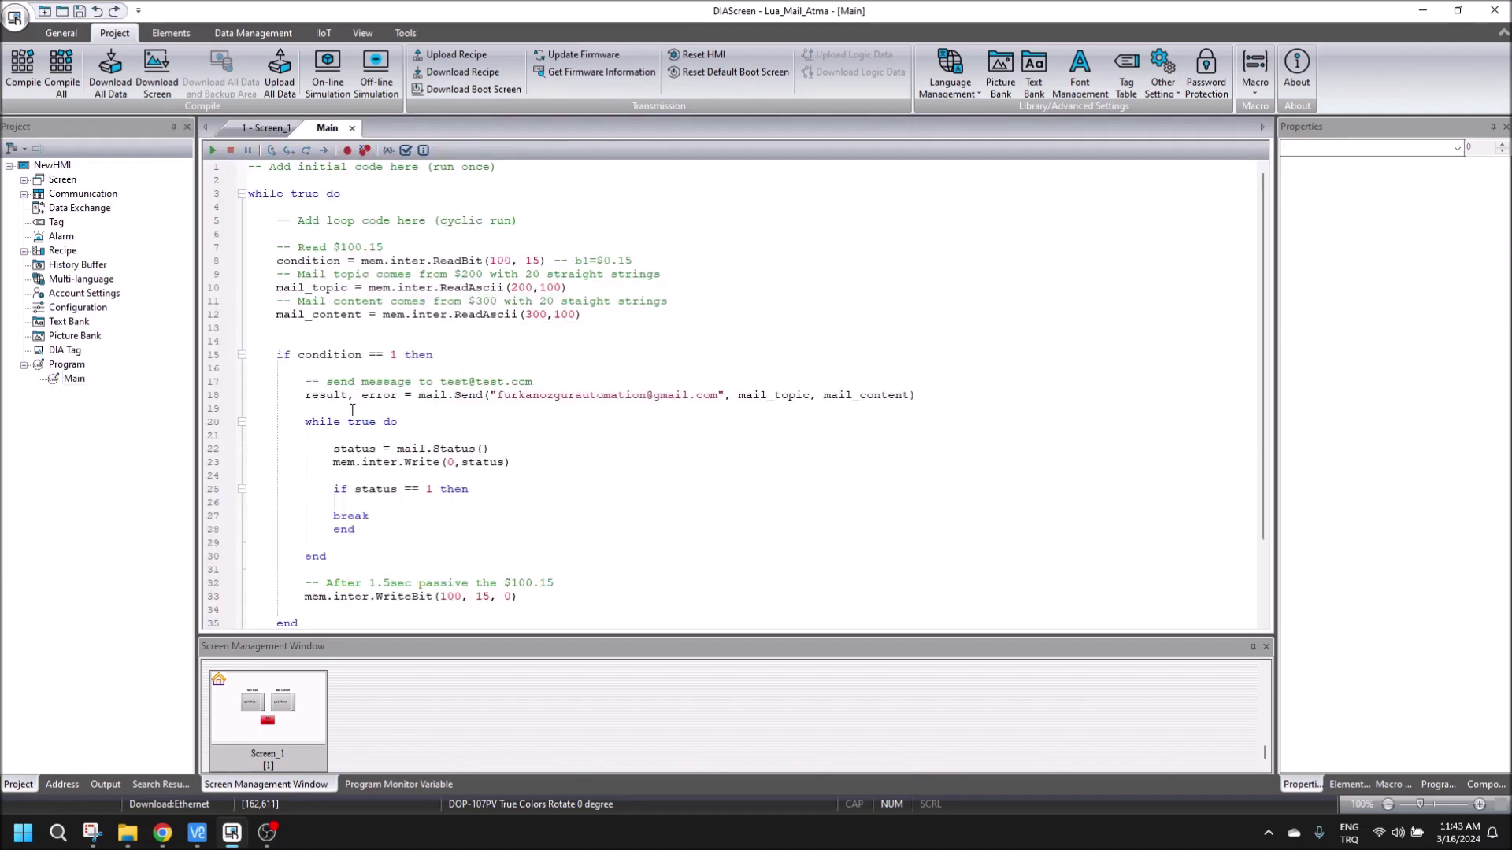
pyautogui.scroll(-2, 353, 410)
# Check the Mail Send button's write address on Screen_1.
pyautogui.click(268, 127)
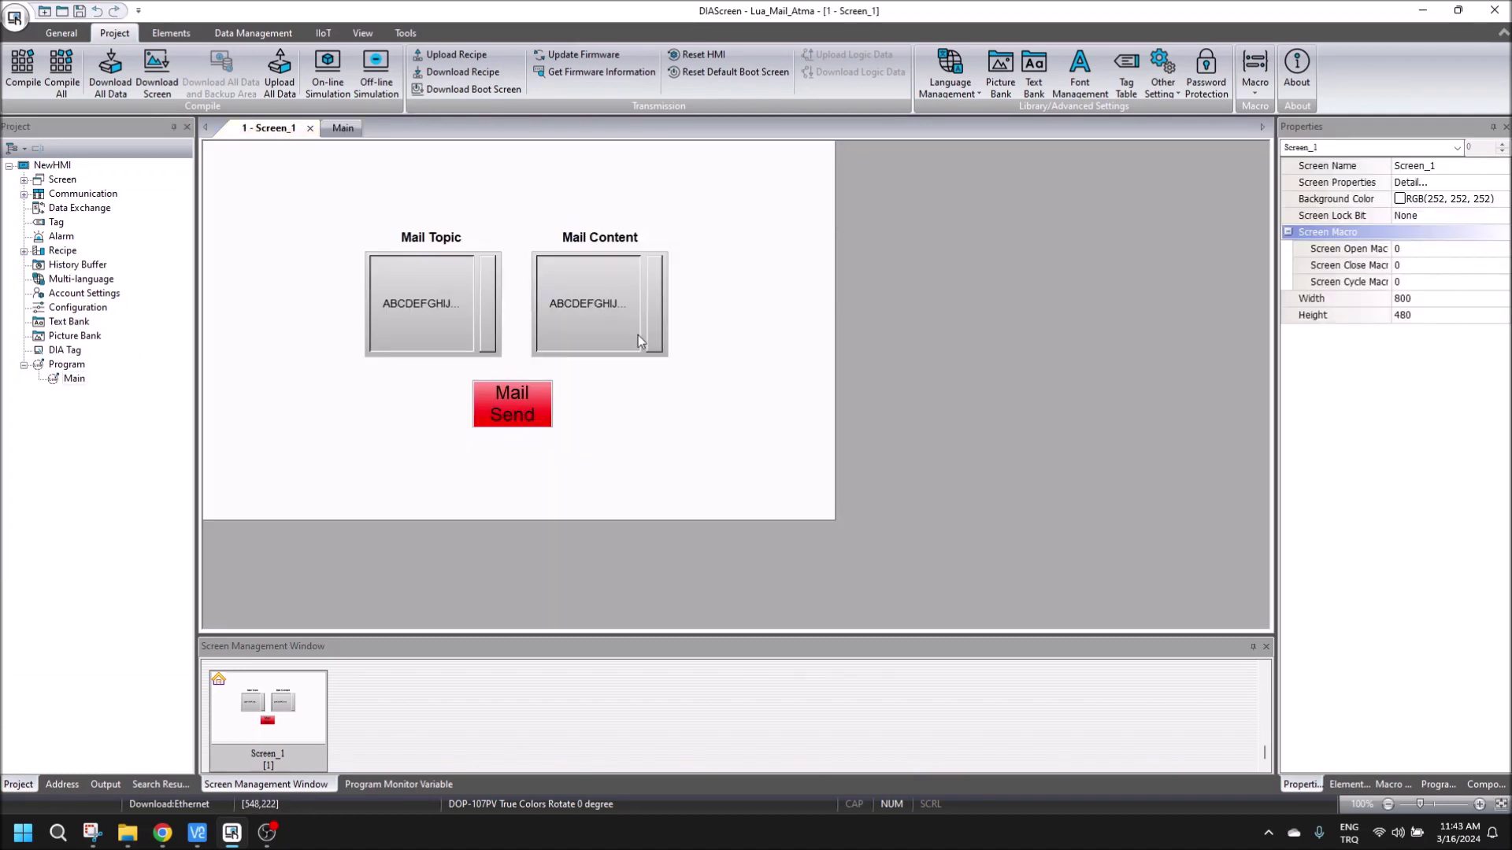
pyautogui.click(530, 426)
pyautogui.click(618, 439)
pyautogui.click(508, 407)
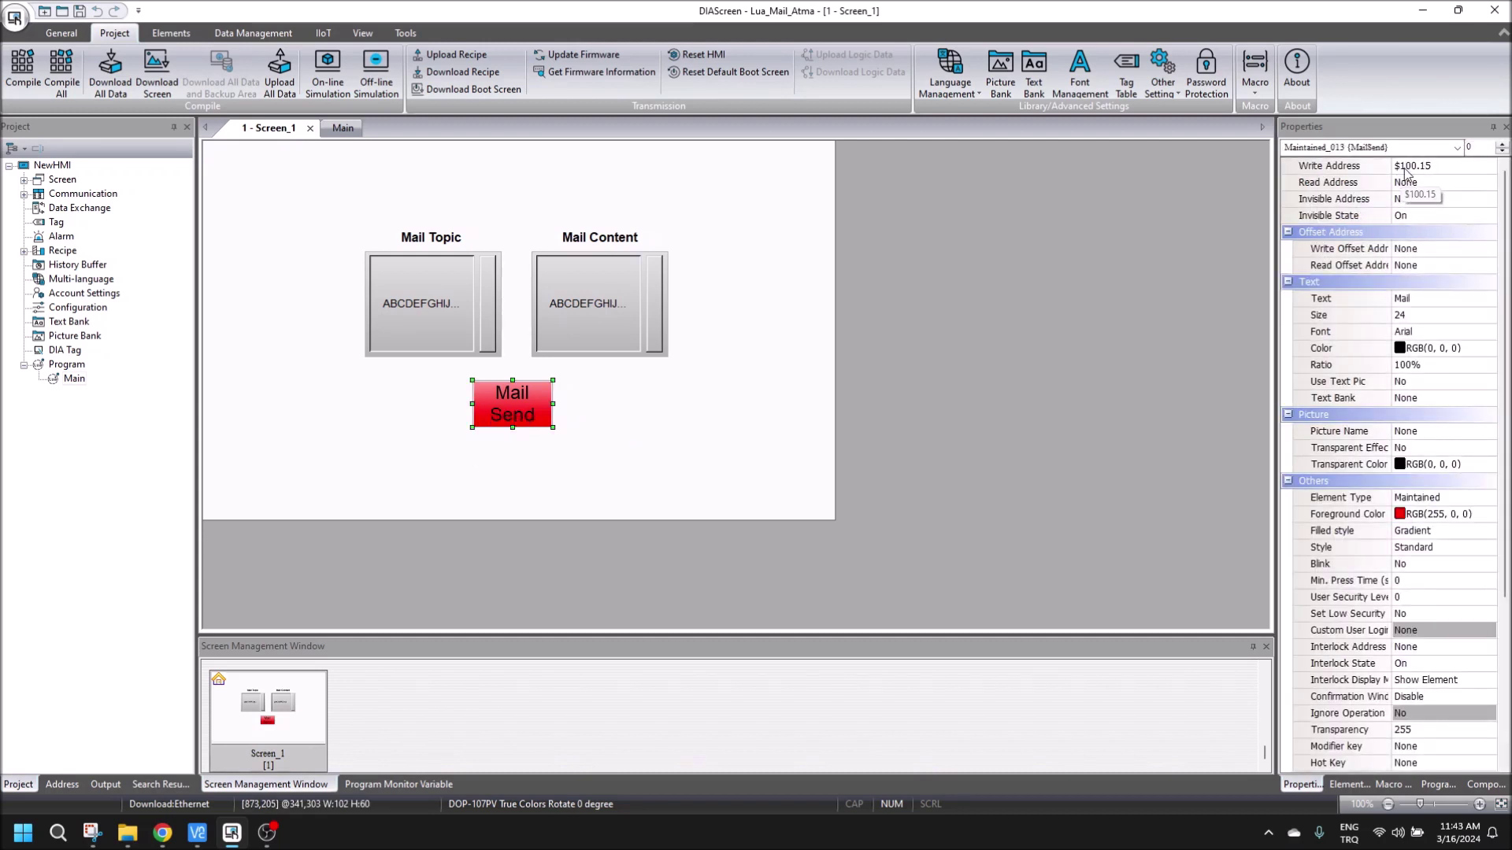
# Inspect the mail.Send call on line 18 of Main and open the Program Example Assistant.
pyautogui.click(343, 127)
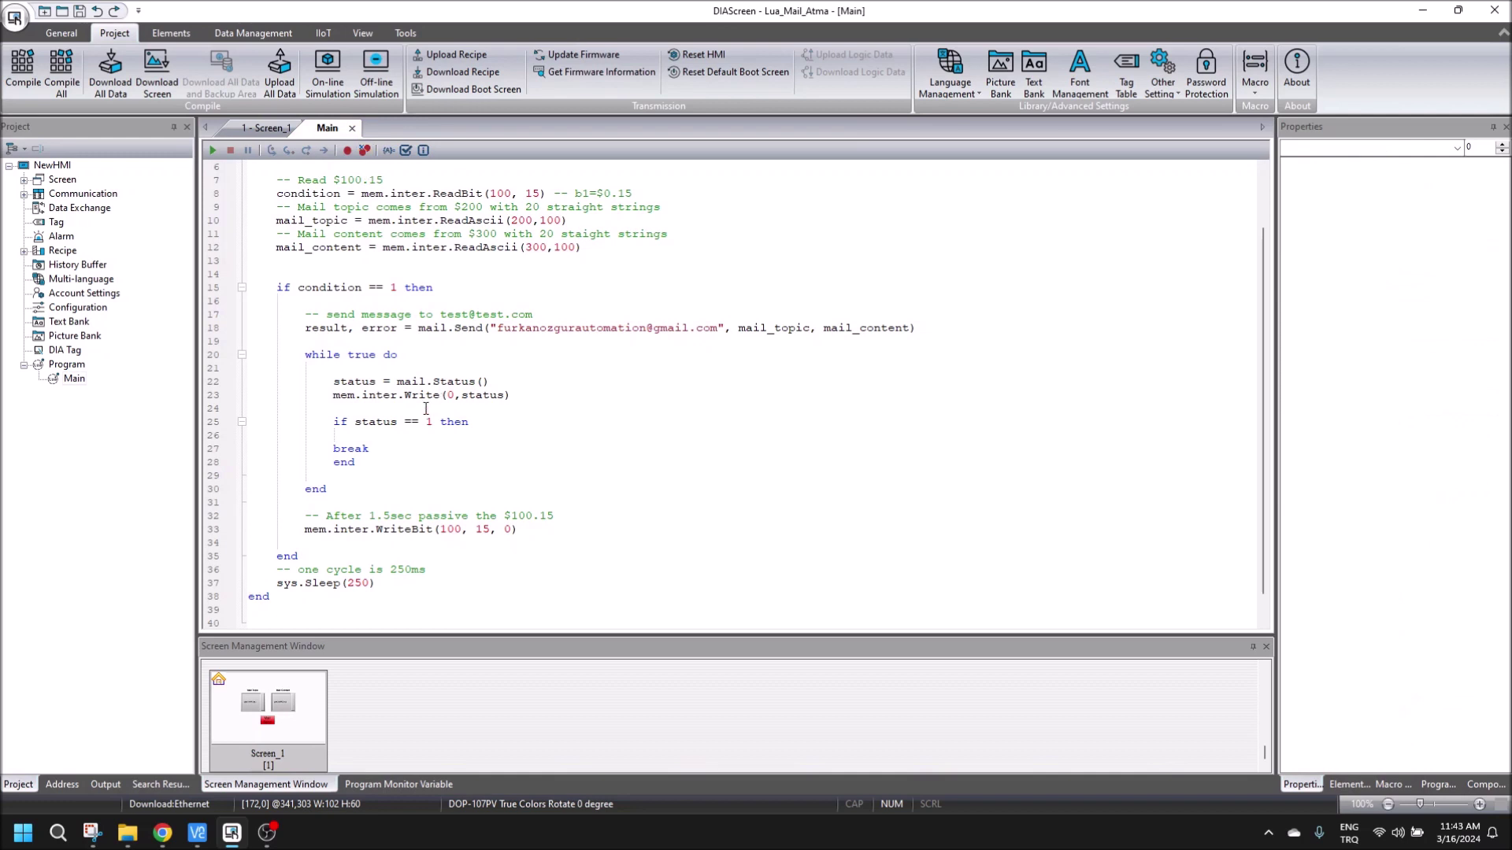
pyautogui.click(304, 330)
pyautogui.hotkey('shift', 'End')
pyautogui.click(421, 347)
pyautogui.click(1435, 784)
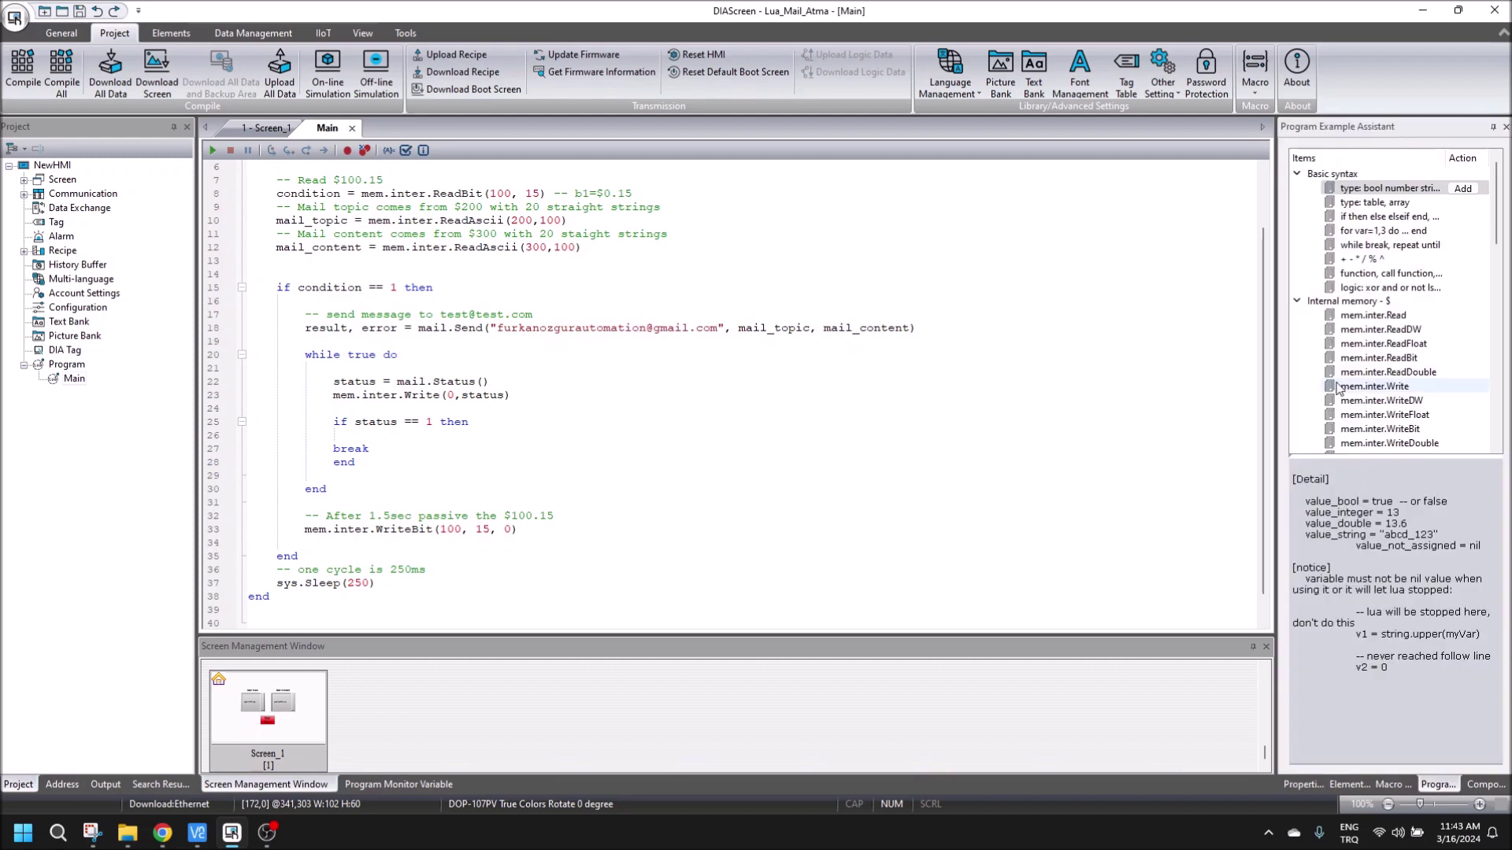
# Show the mail.Send example under Mail in the Program Example Assistant.
pyautogui.click(1297, 201)
pyautogui.scroll(-5, 1354, 315)
pyautogui.click(1297, 335)
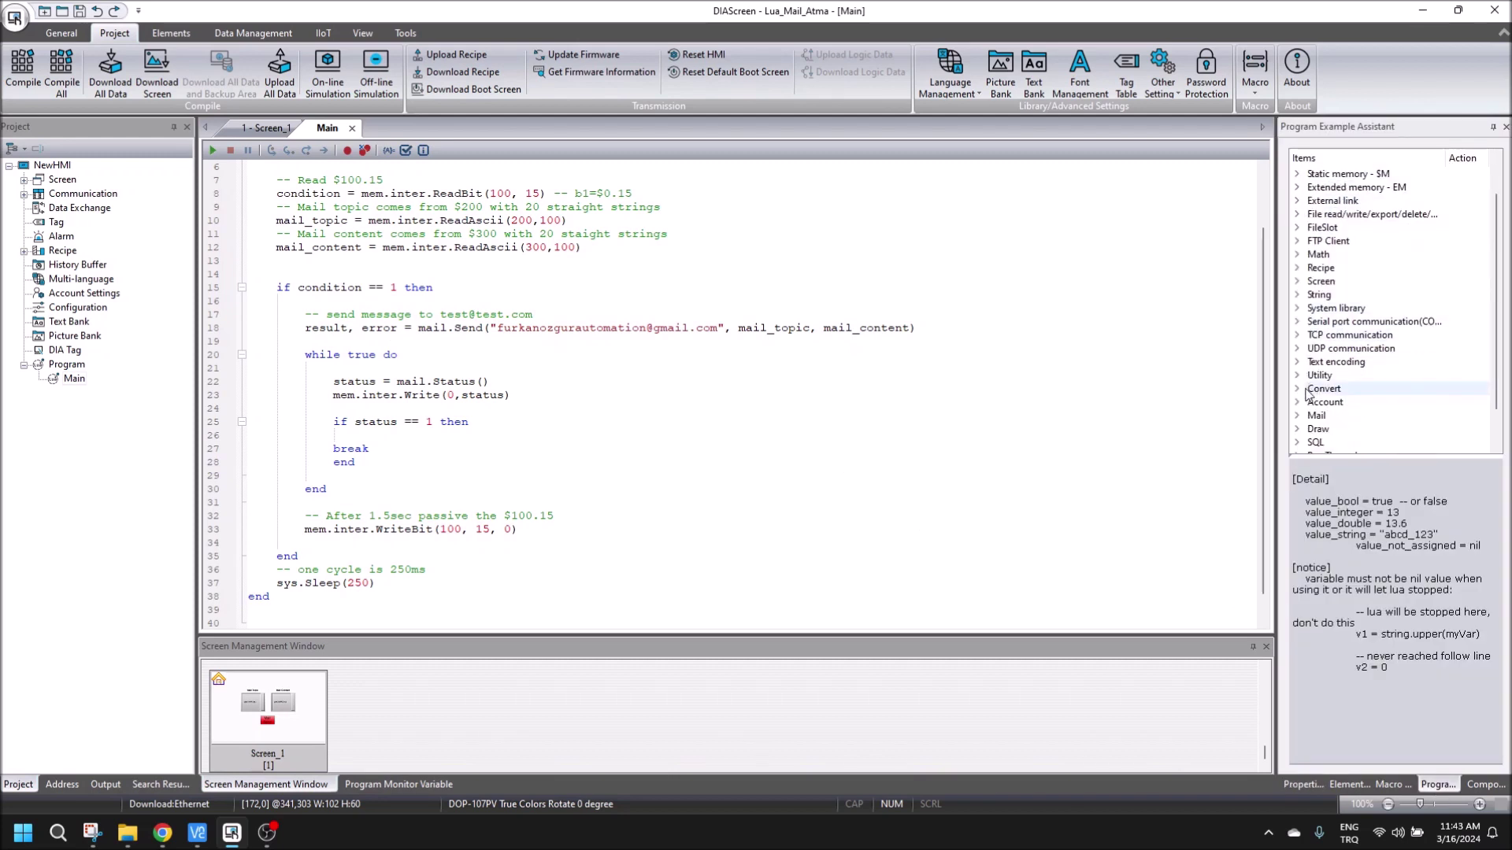
pyautogui.click(1418, 364)
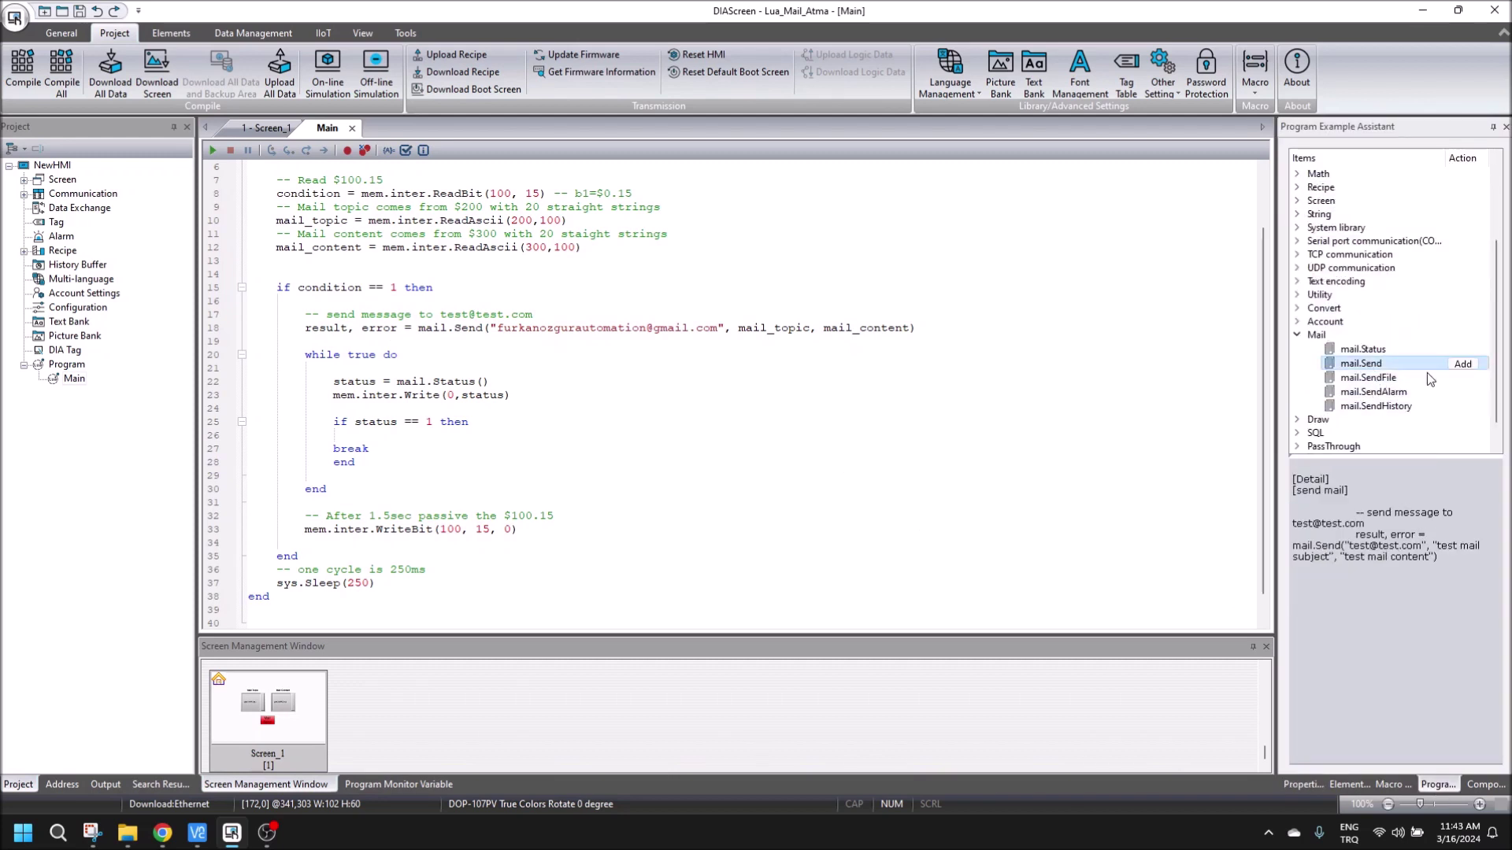
pyautogui.moveTo(1444, 569); pyautogui.dragTo(1293, 487)
pyautogui.click(1409, 578)
pyautogui.moveTo(1445, 561); pyautogui.dragTo(1307, 512)
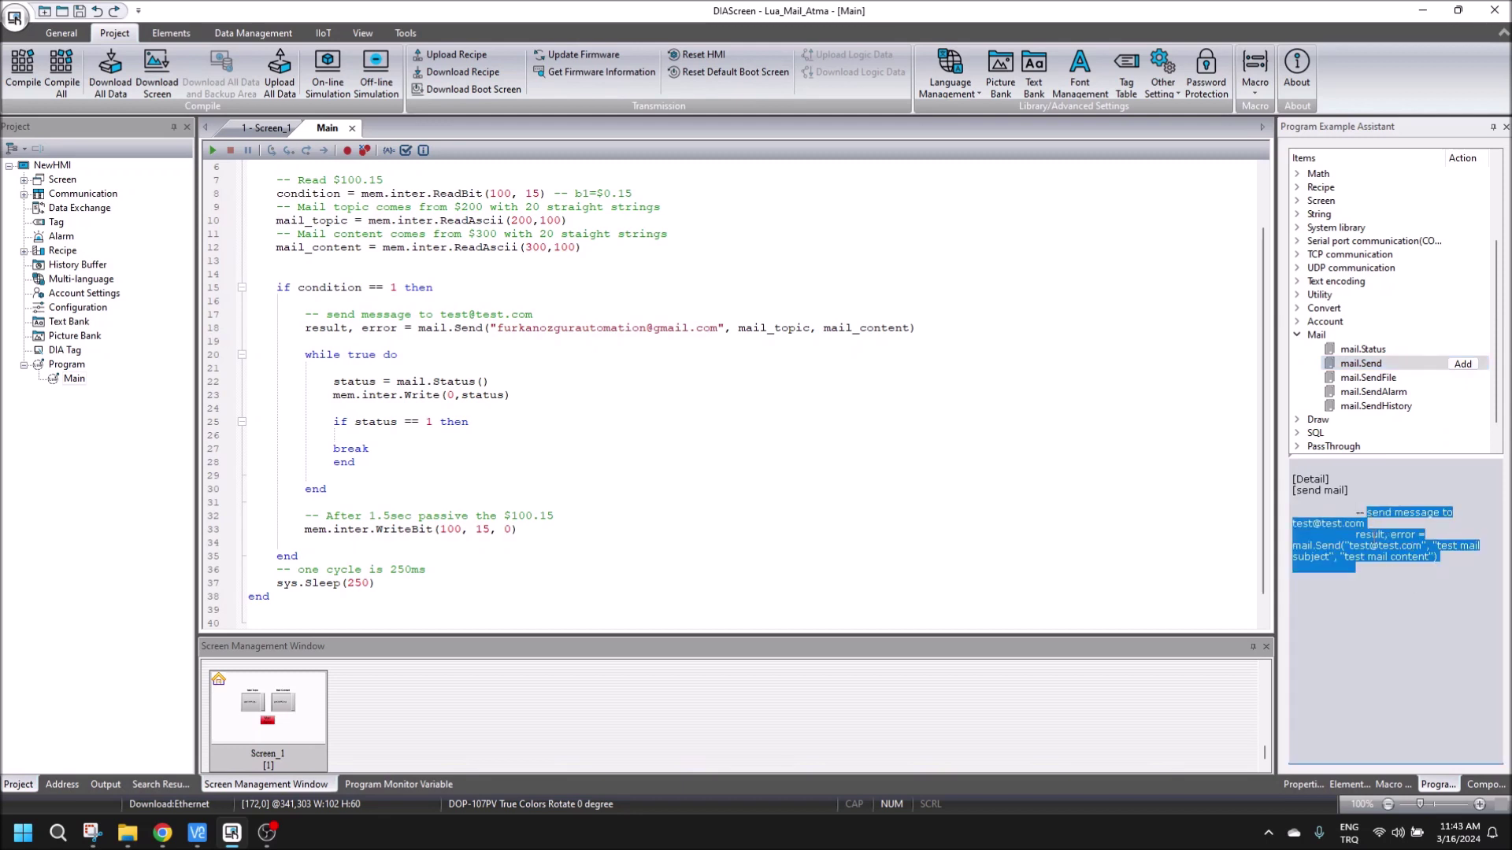
pyautogui.click(1378, 535)
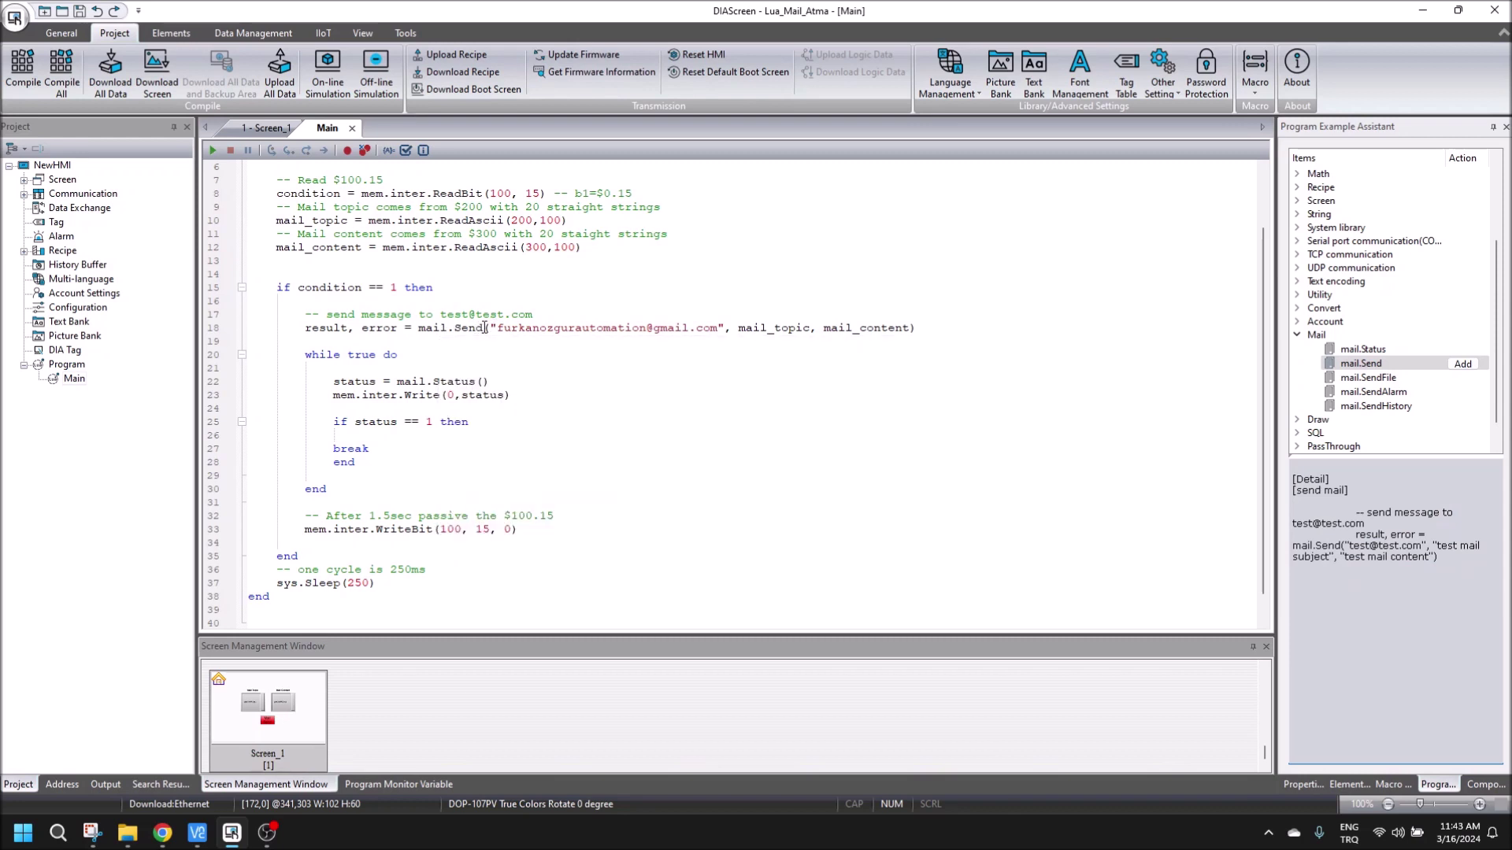
# Compare line 18's mail.Send recipient and mail_content arguments with the example, then return to Screen_1.
pyautogui.moveTo(482, 329); pyautogui.dragTo(418, 329)
pyautogui.click(488, 328)
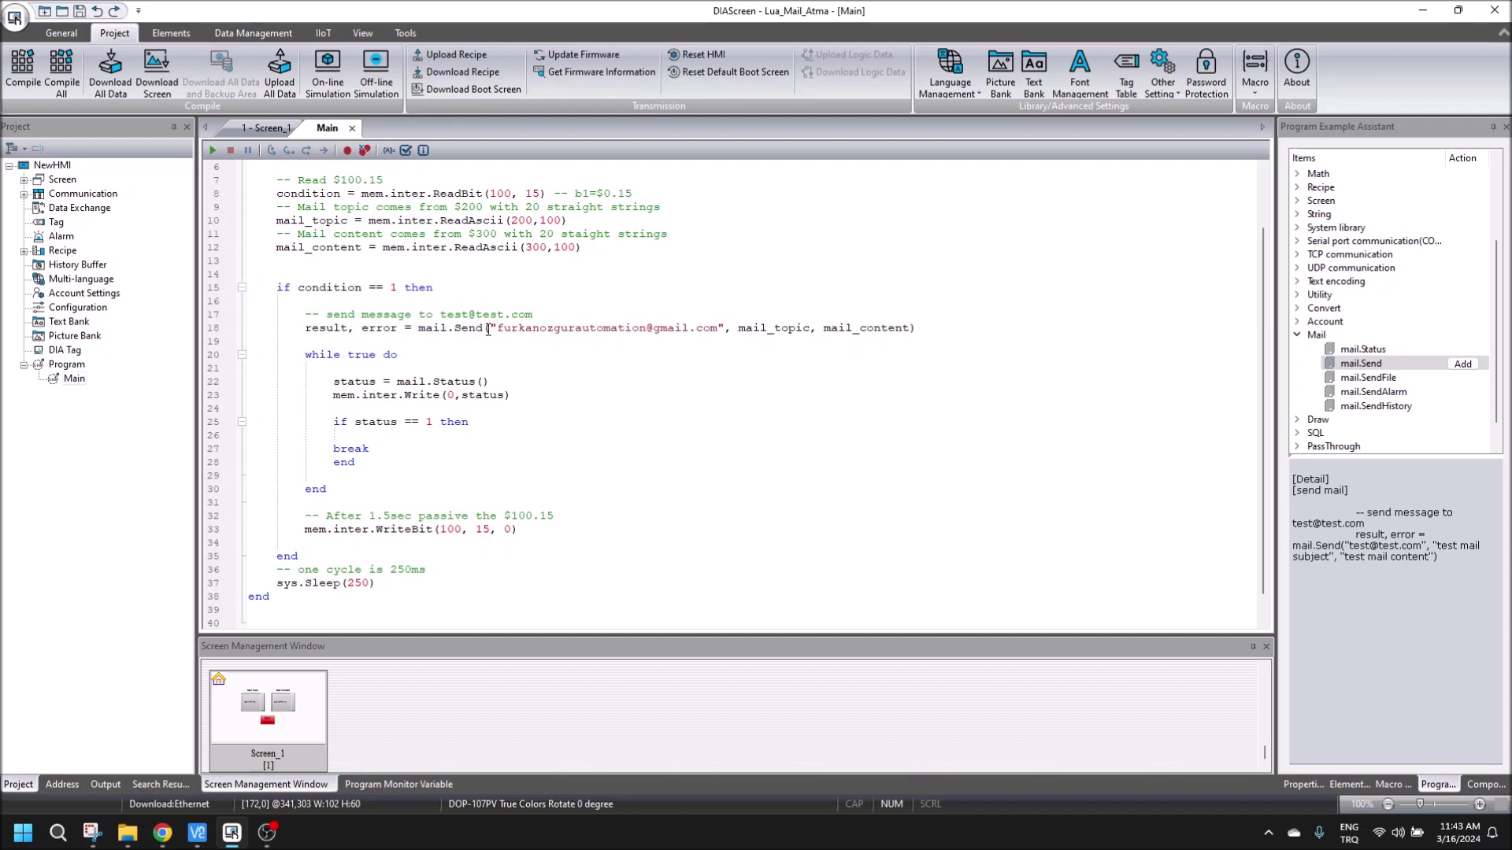
pyautogui.moveTo(489, 329); pyautogui.dragTo(593, 329)
pyautogui.click(788, 329)
pyautogui.moveTo(826, 329); pyautogui.dragTo(908, 329)
pyautogui.click(835, 380)
pyautogui.click(269, 128)
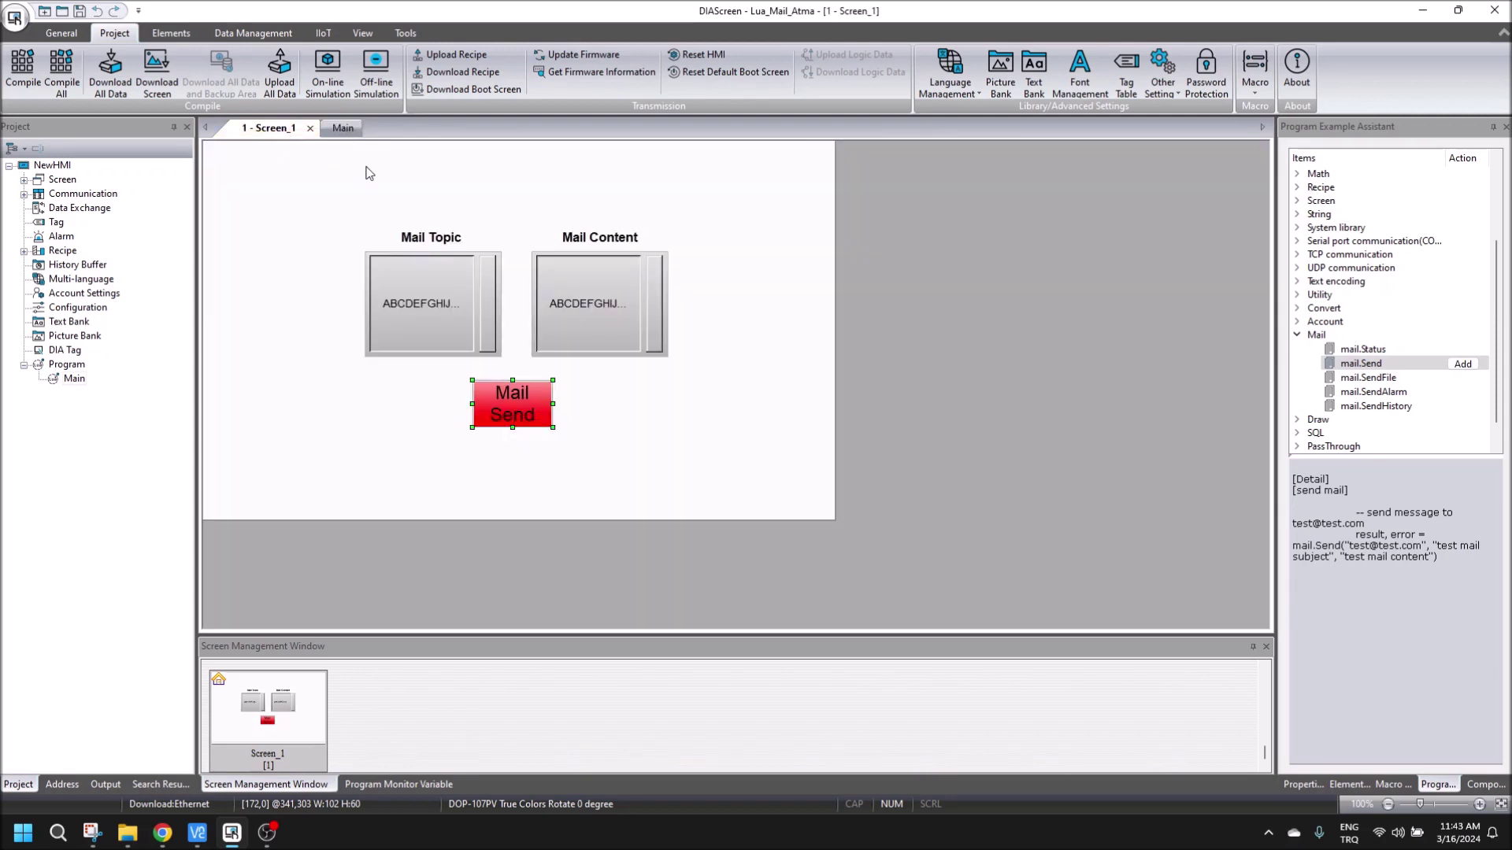
pyautogui.click(470, 288)
pyautogui.click(1303, 784)
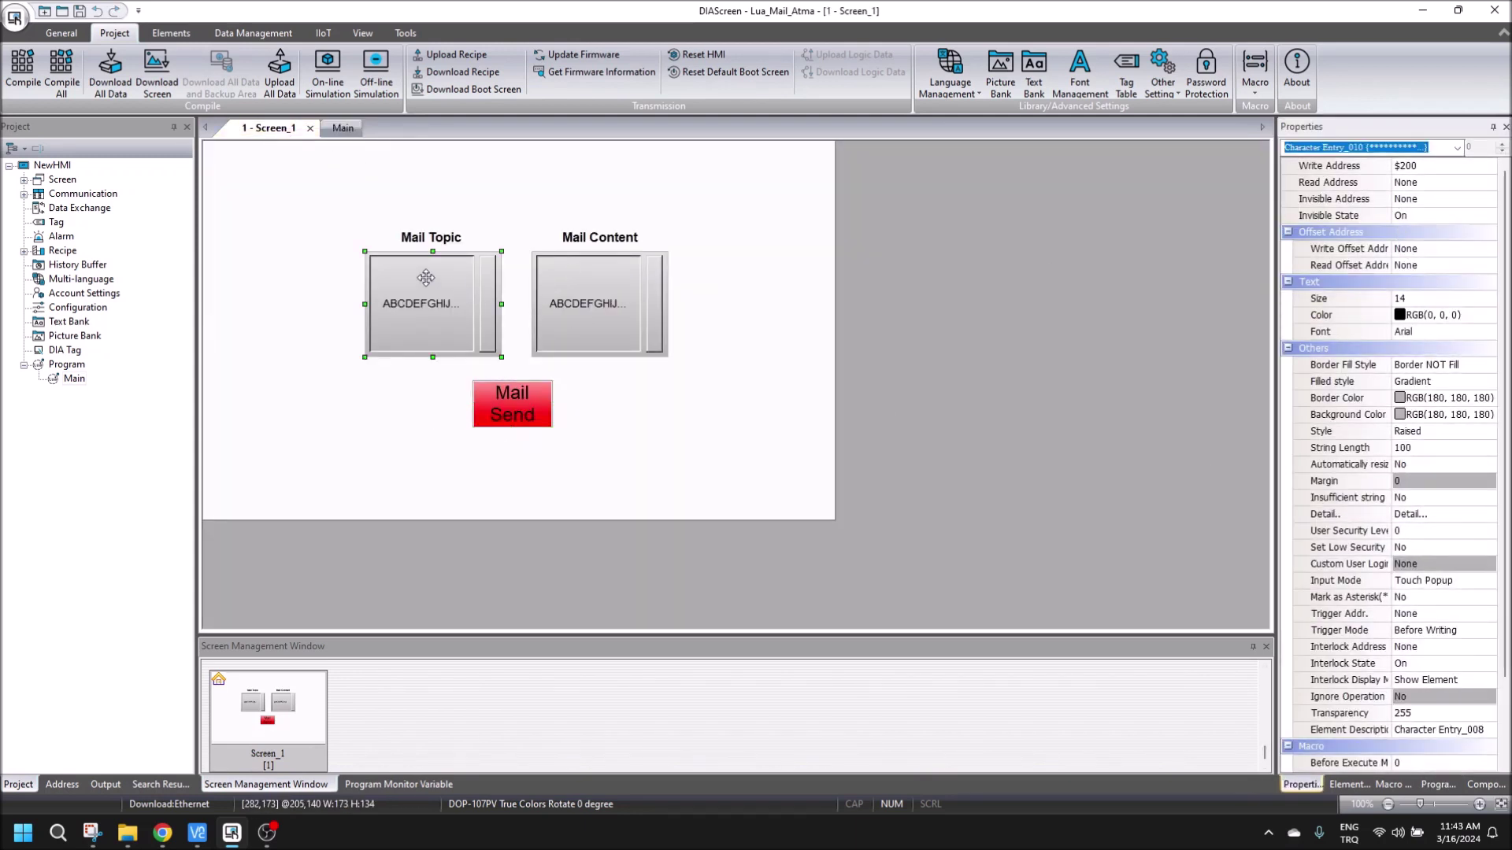
pyautogui.click(711, 313)
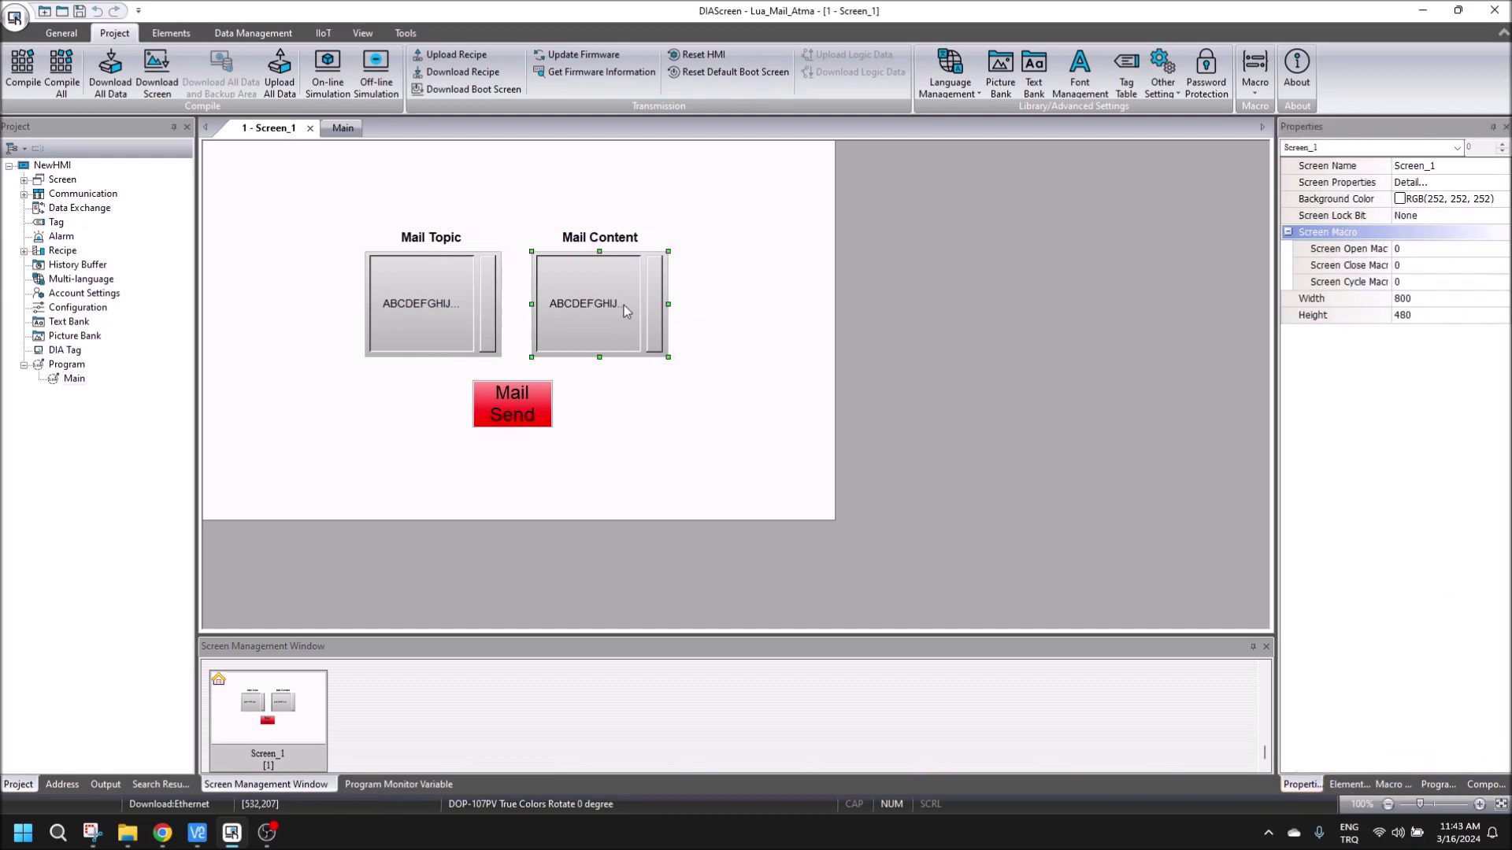
pyautogui.click(596, 303)
pyautogui.click(342, 127)
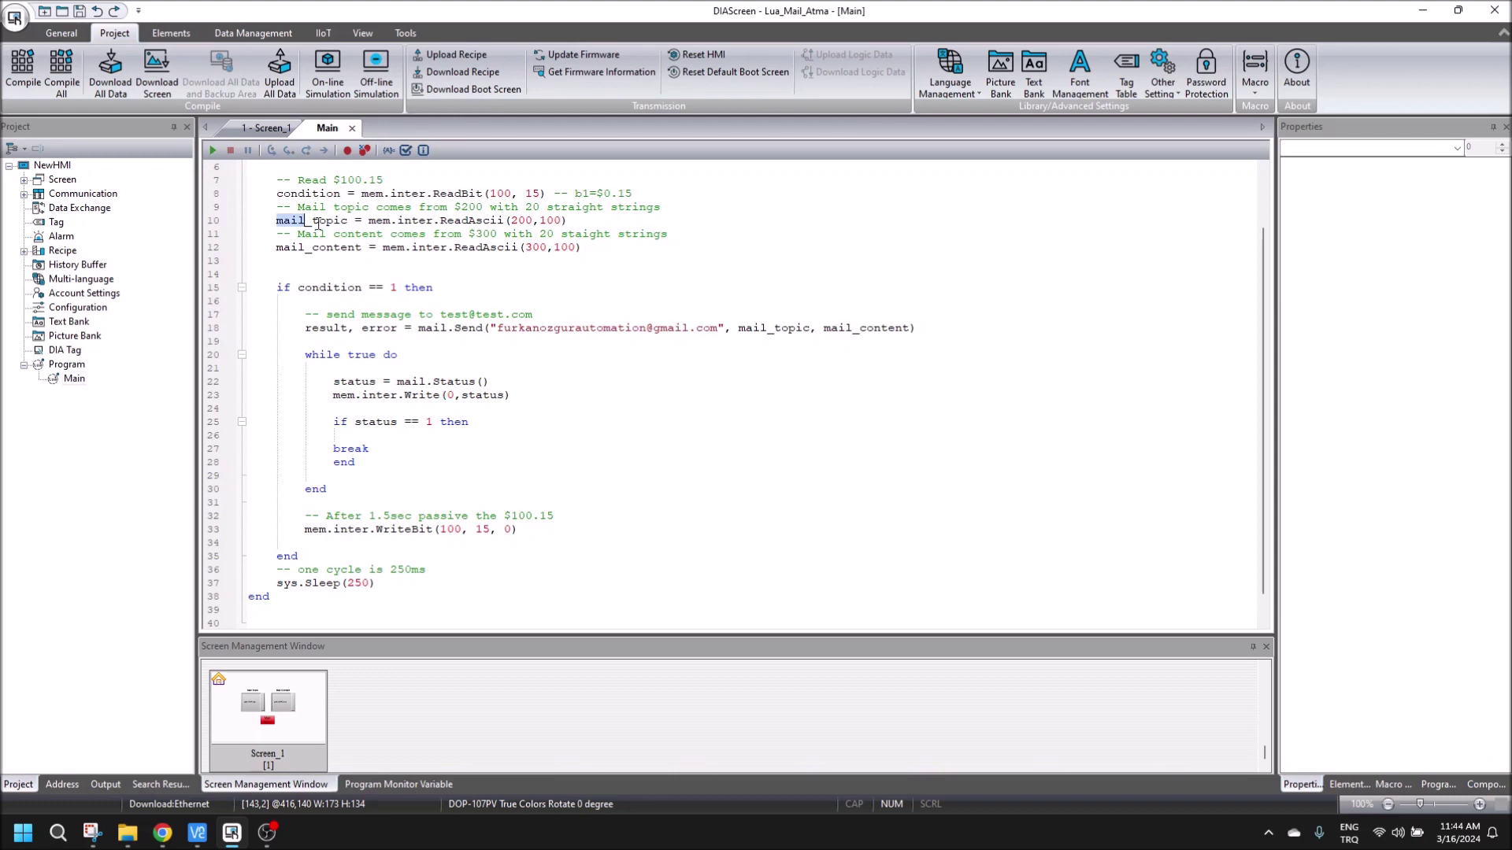
pyautogui.moveTo(277, 221); pyautogui.dragTo(583, 249)
pyautogui.click(532, 271)
pyautogui.click(313, 300)
pyautogui.click(252, 132)
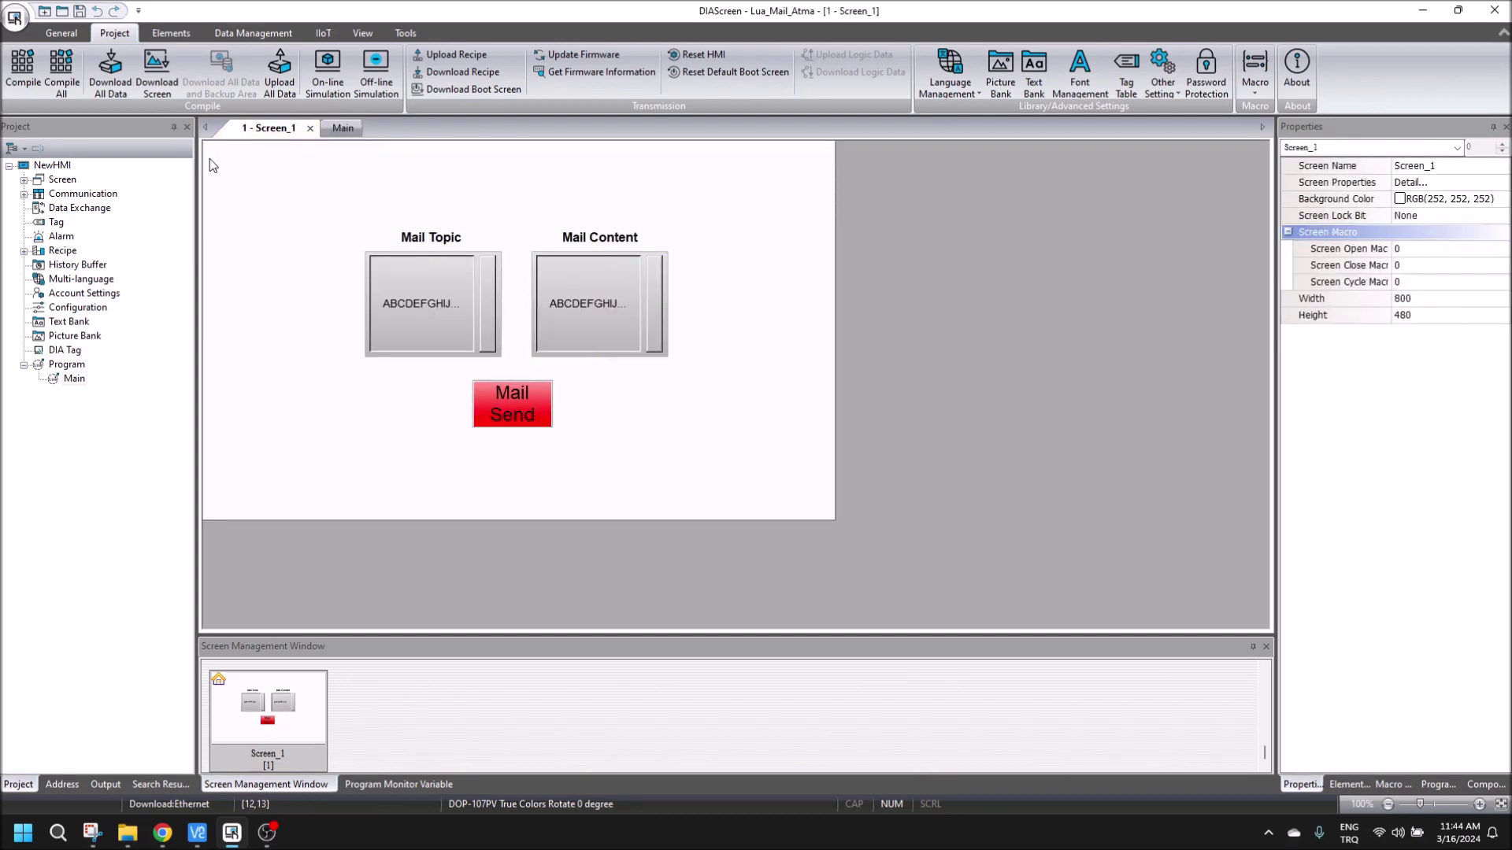
# Connect VNC Viewer to DOP107PV, then close App passwords and delete Gmail's Security alert email.
pyautogui.click(197, 832)
pyautogui.doubleClick(597, 276)
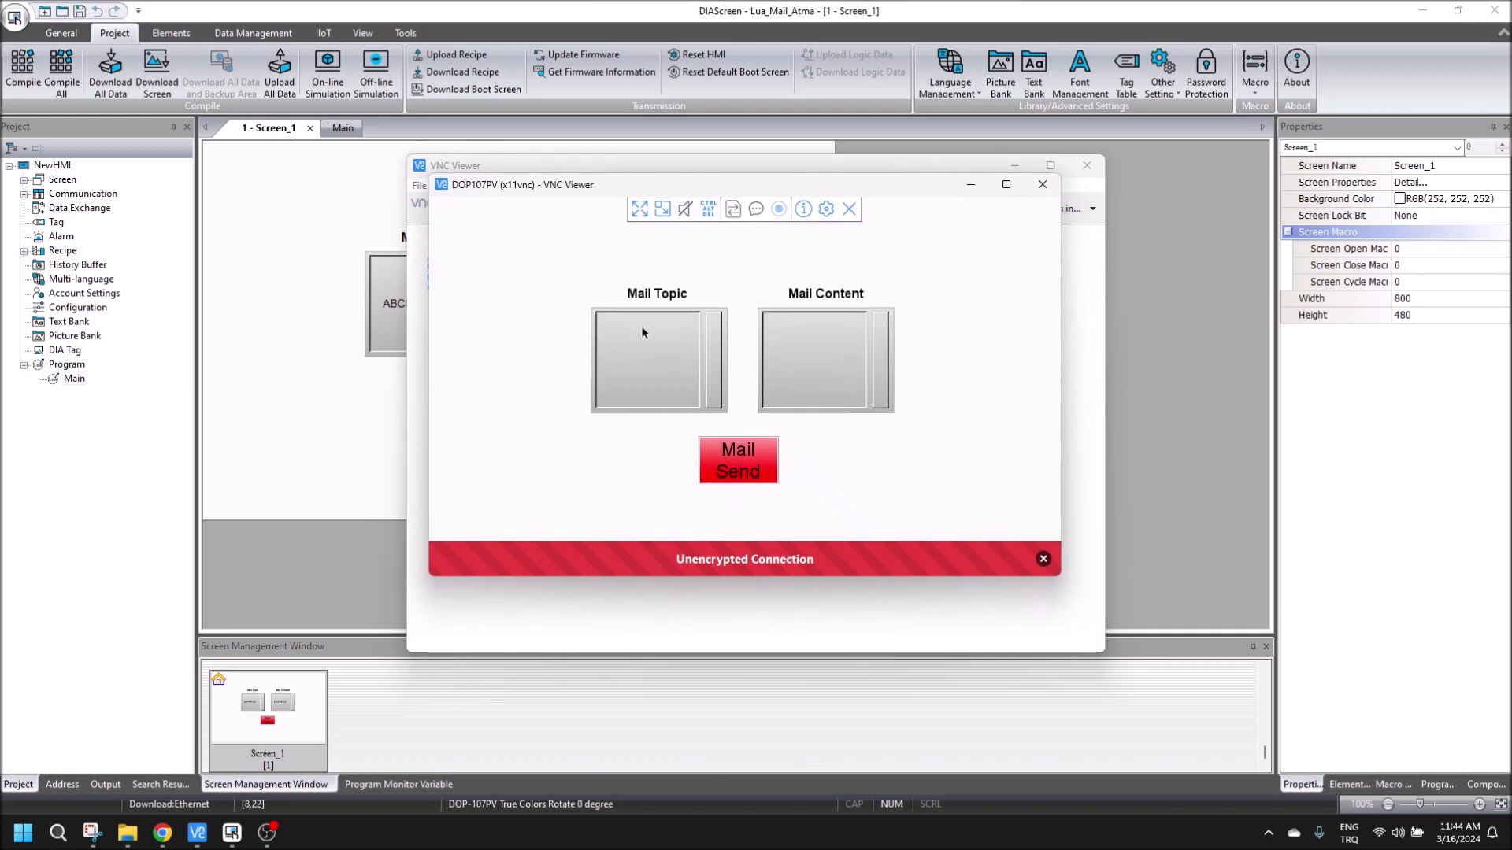
pyautogui.click(162, 833)
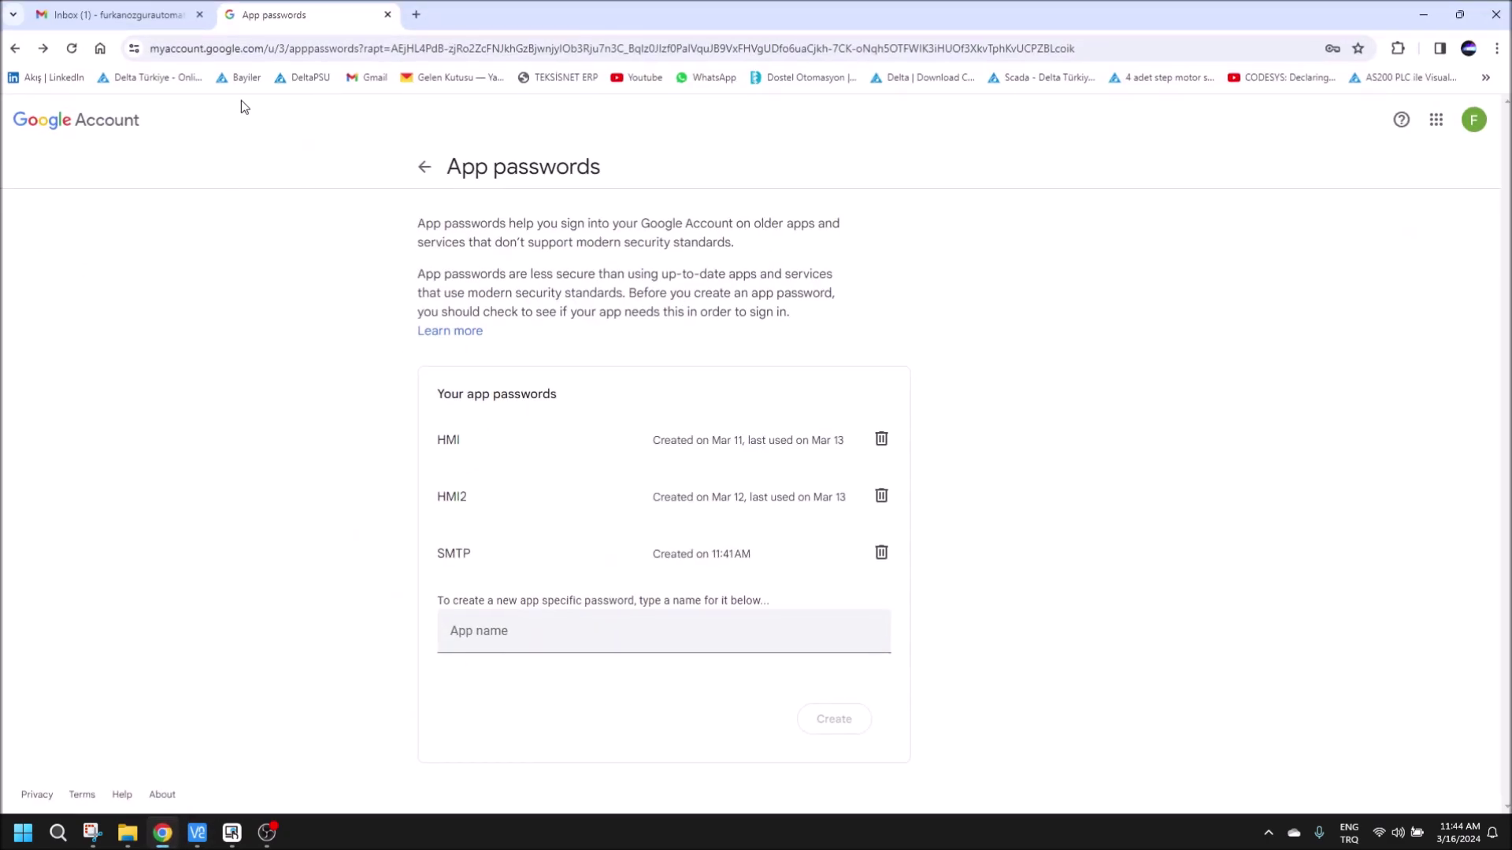
pyautogui.click(388, 14)
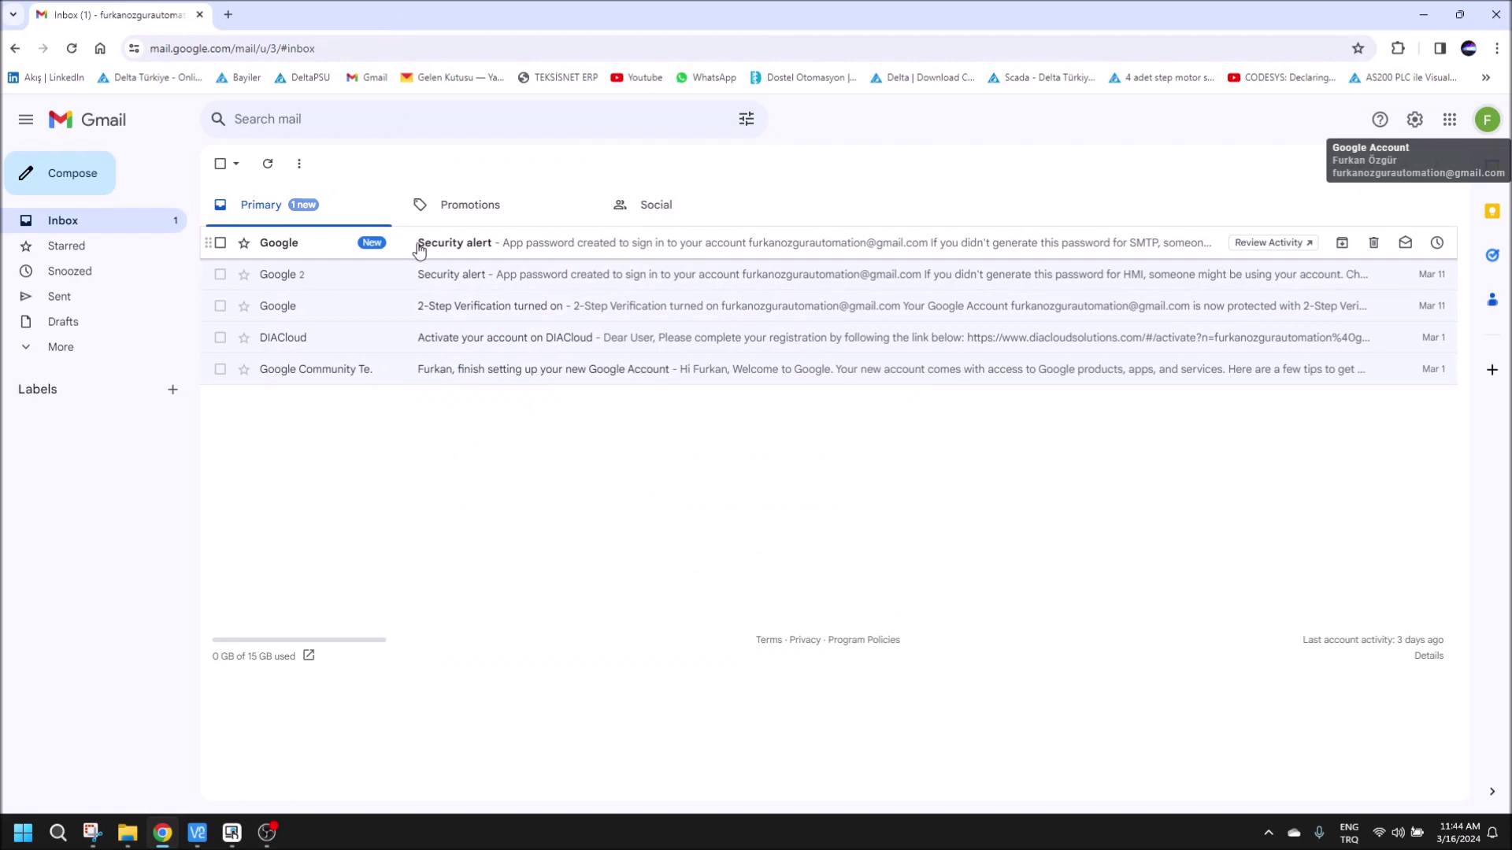
pyautogui.click(385, 233)
pyautogui.click(341, 162)
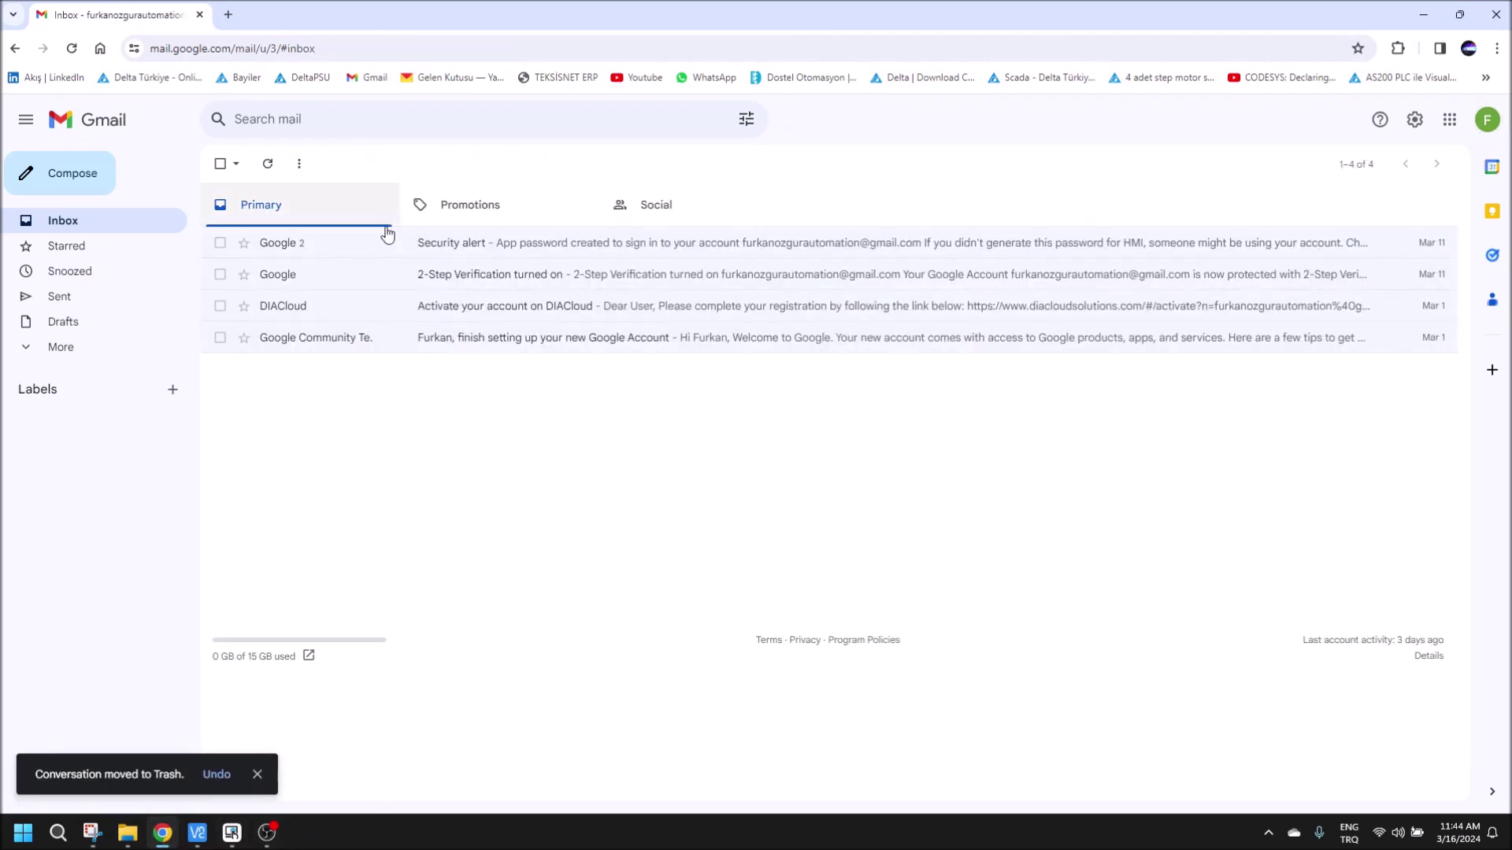
pyautogui.click(232, 831)
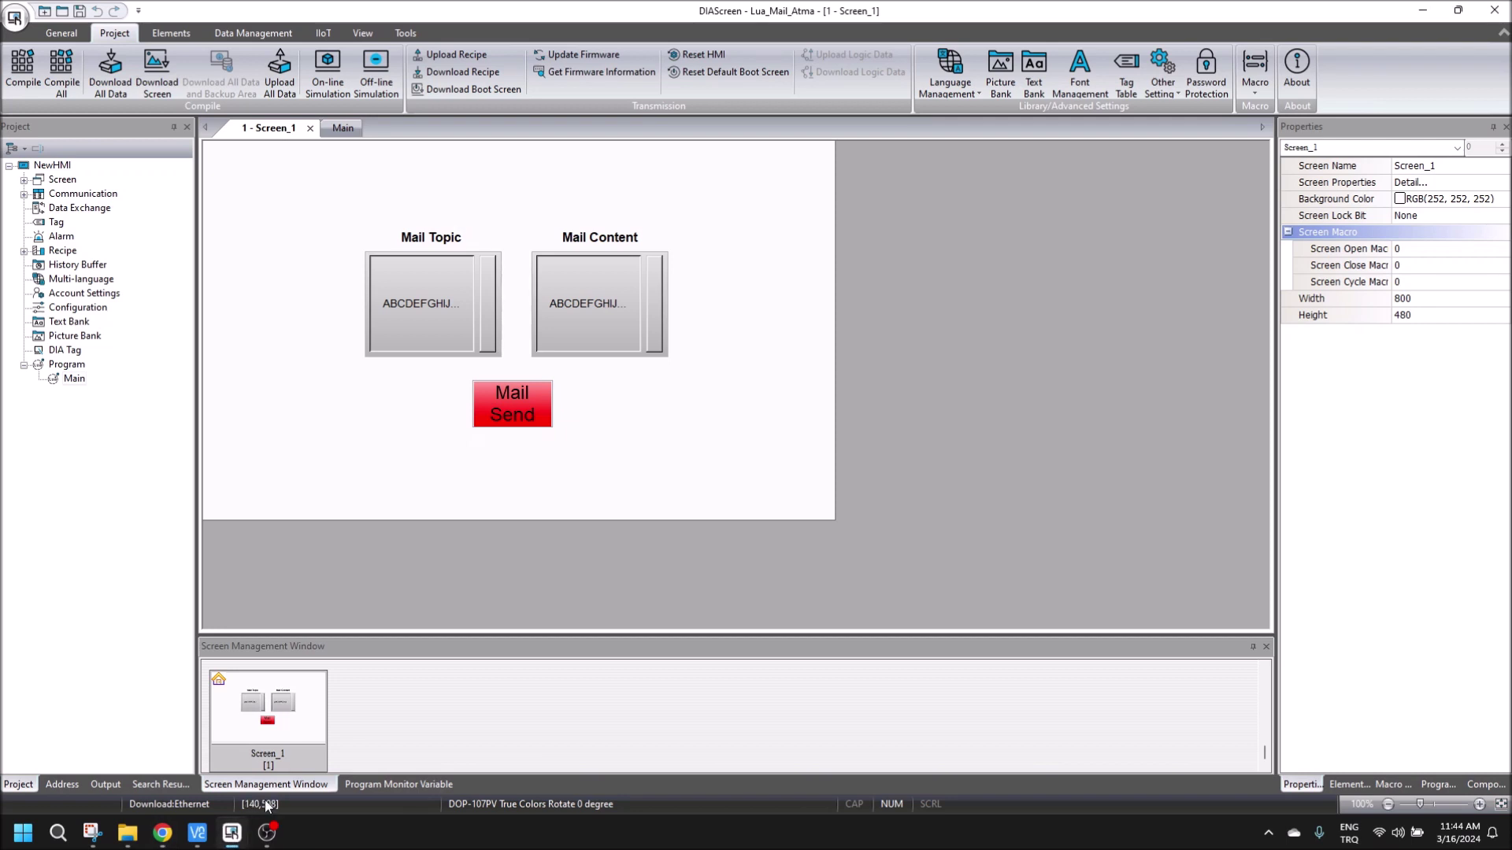
# On the remote HMI, enter 'Topic' as the Mail Topic.
pyautogui.click(233, 831)
pyautogui.moveTo(197, 832)
pyautogui.click(263, 744)
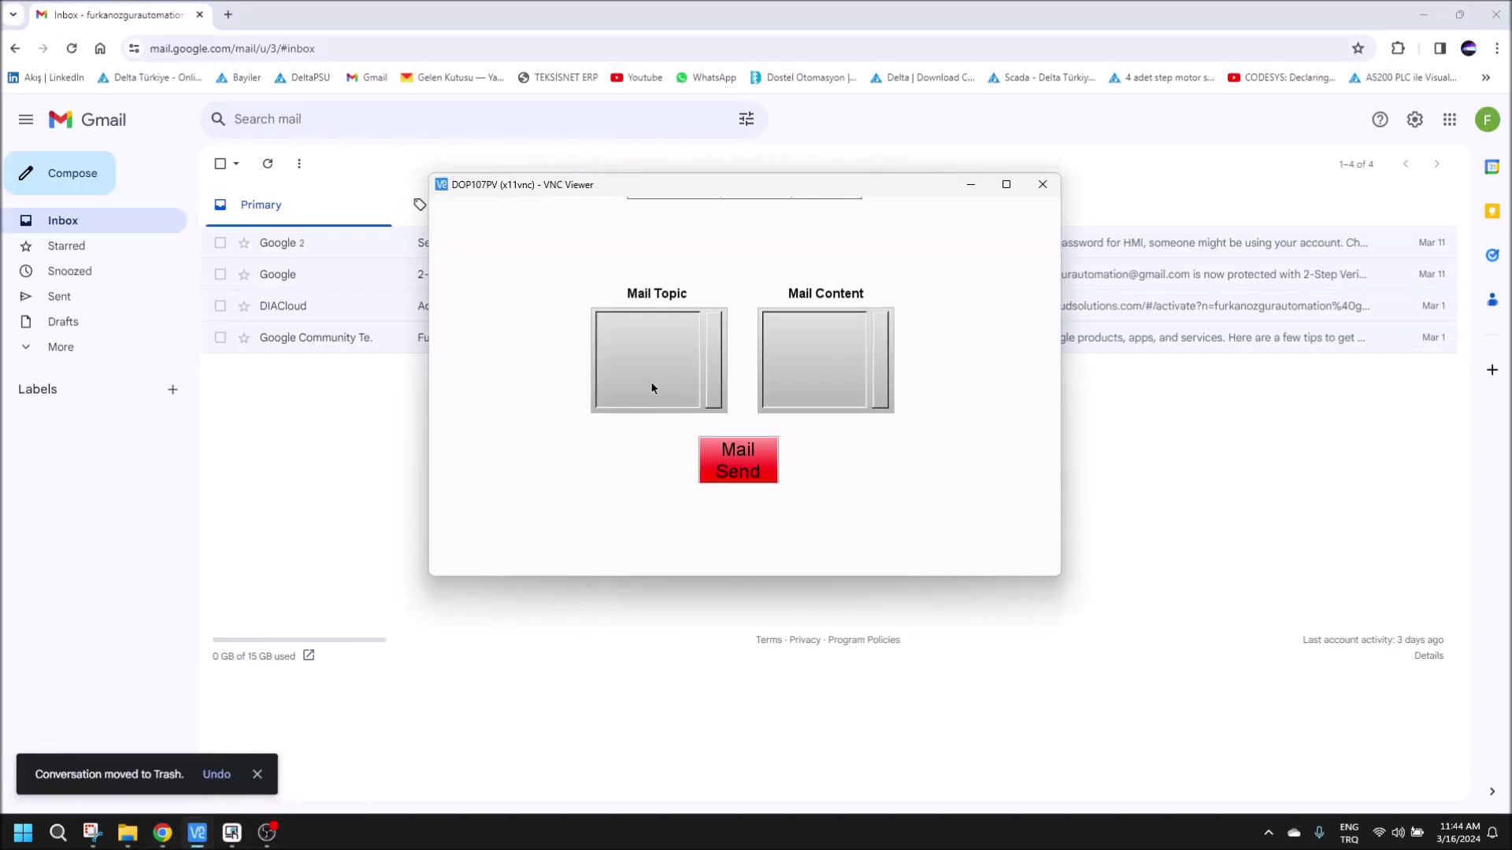
pyautogui.click(651, 387)
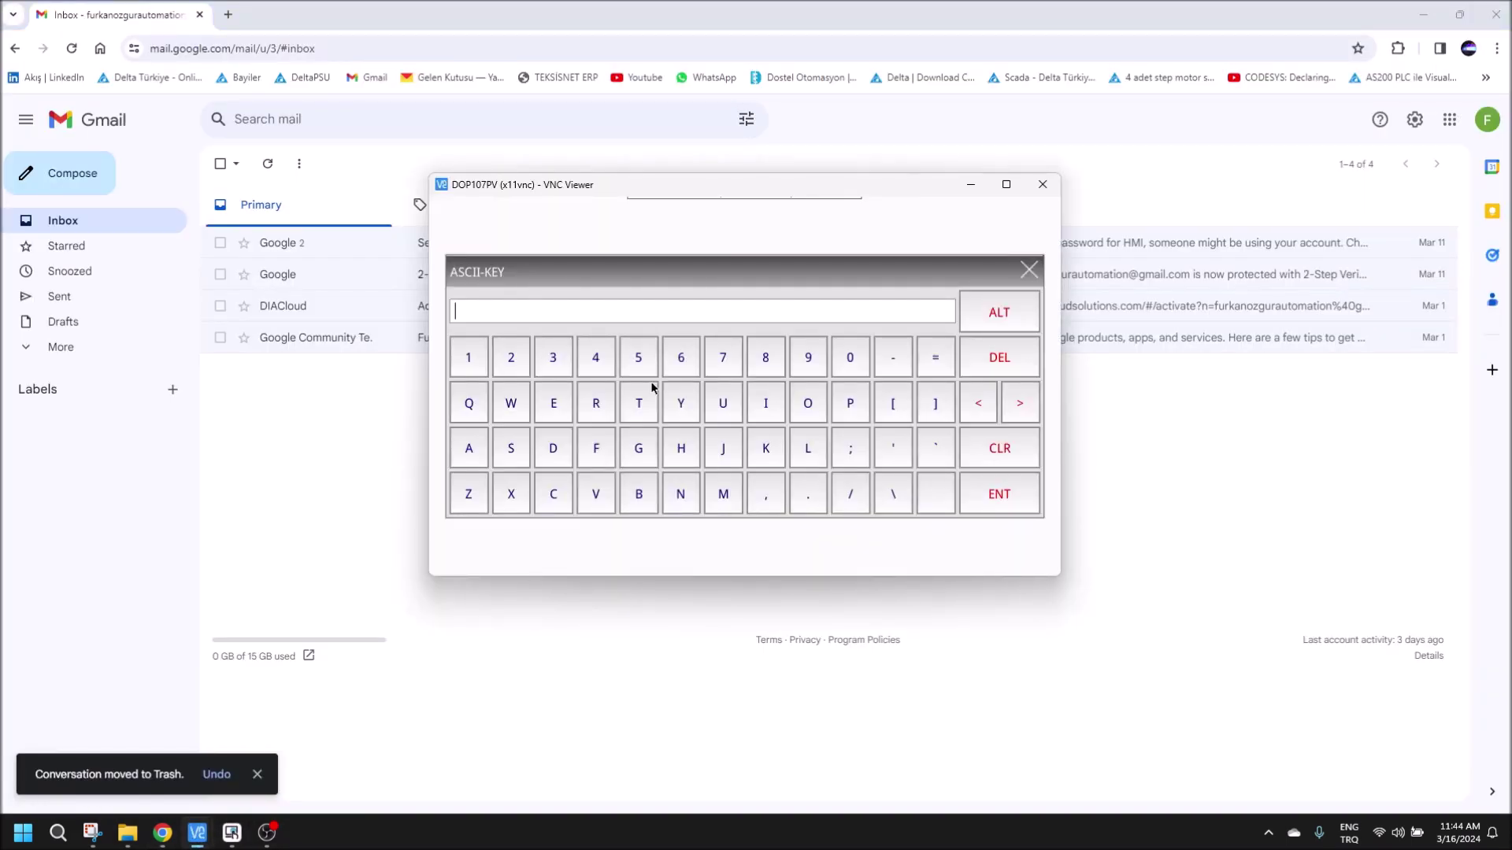
pyautogui.write('Topic_Topic')
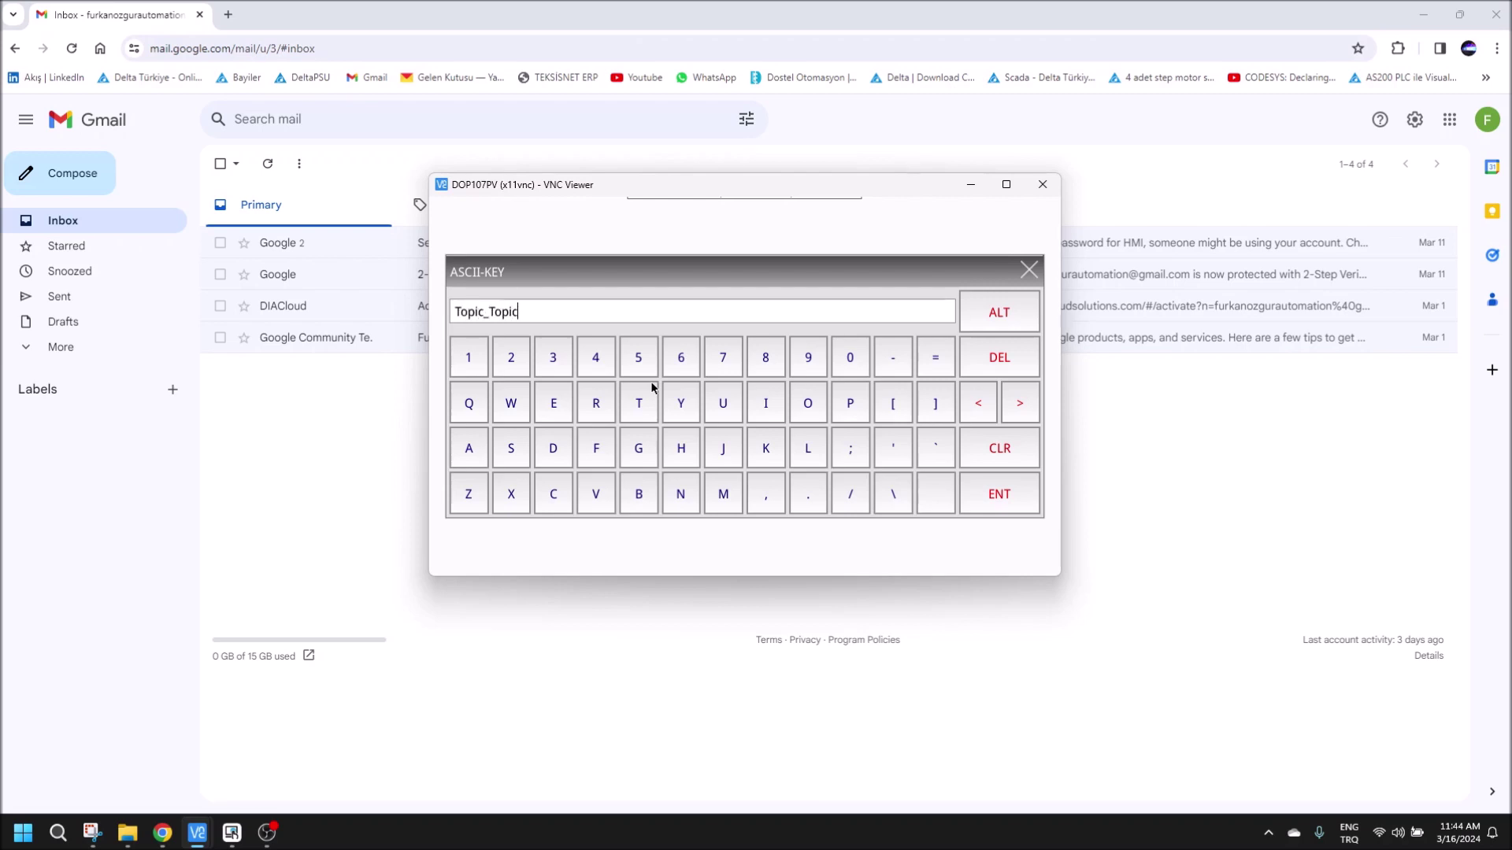
pyautogui.click(981, 494)
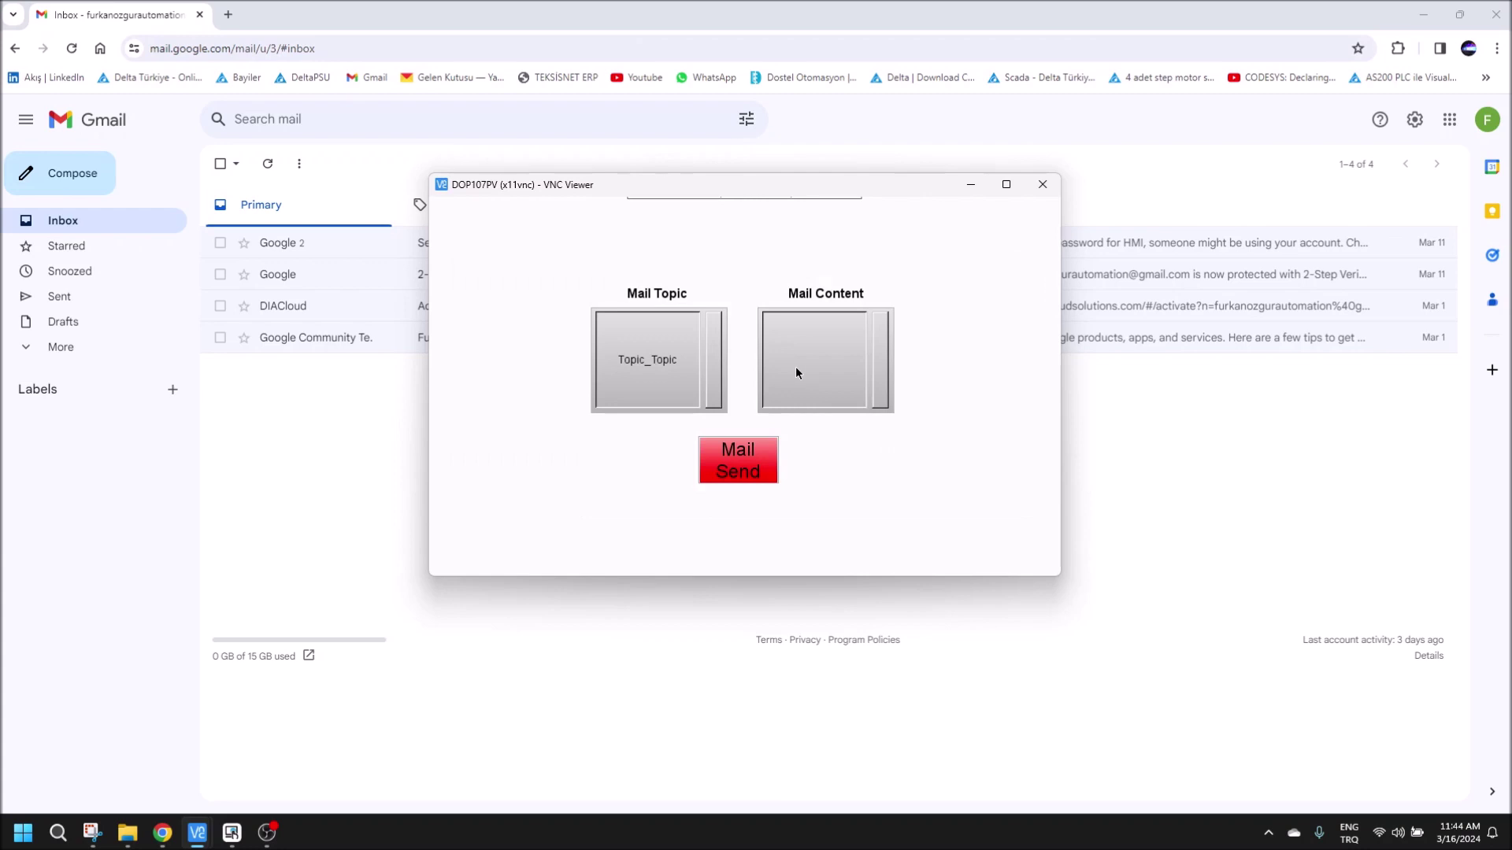
# Enter 'Content' as the Mail Content and send the mail from the HMI.
pyautogui.click(717, 373)
pyautogui.write('Content')
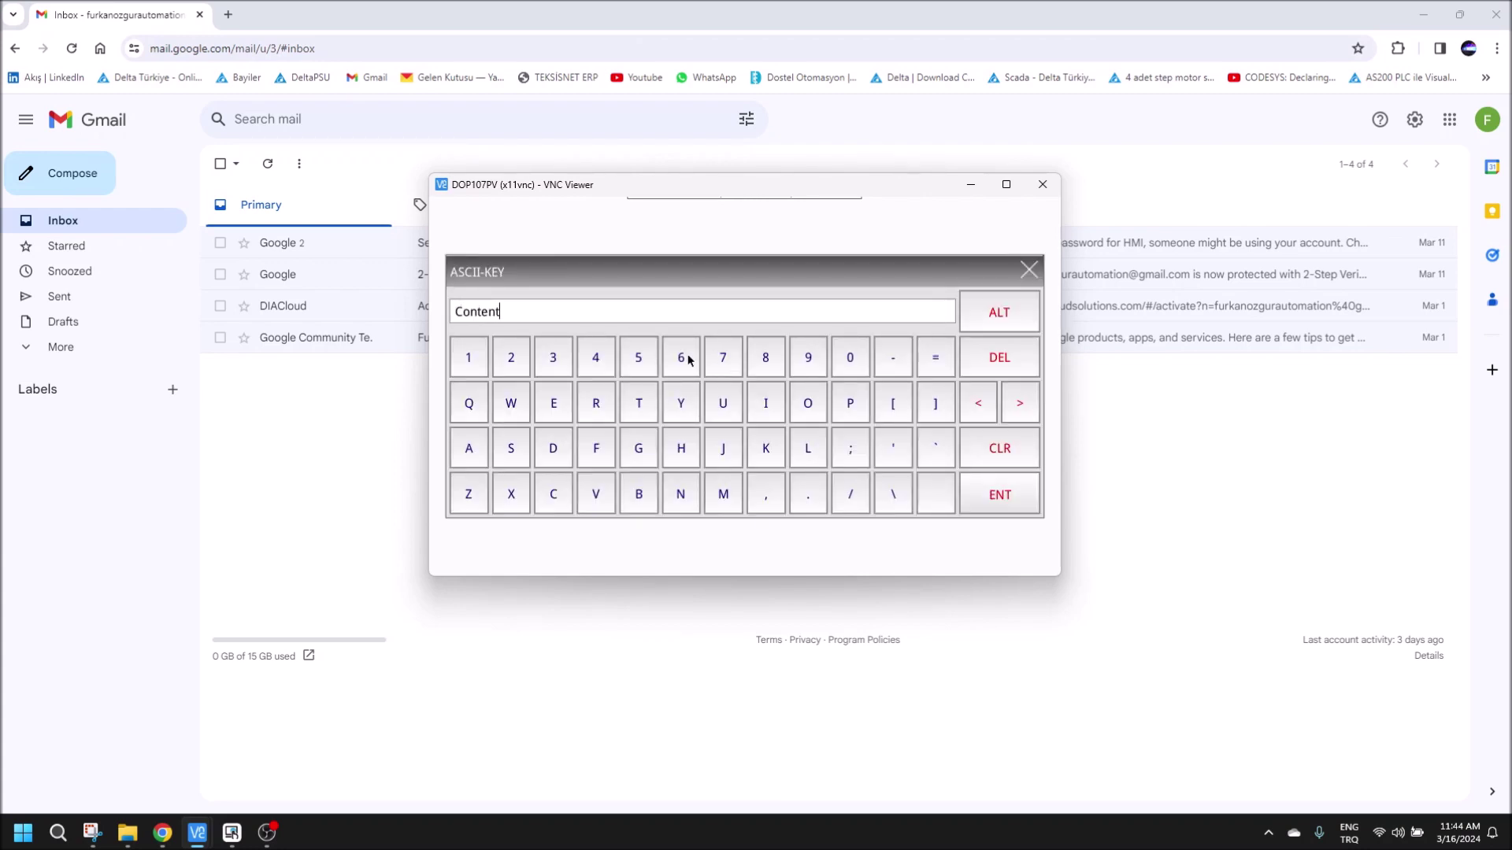
pyautogui.press('Return')
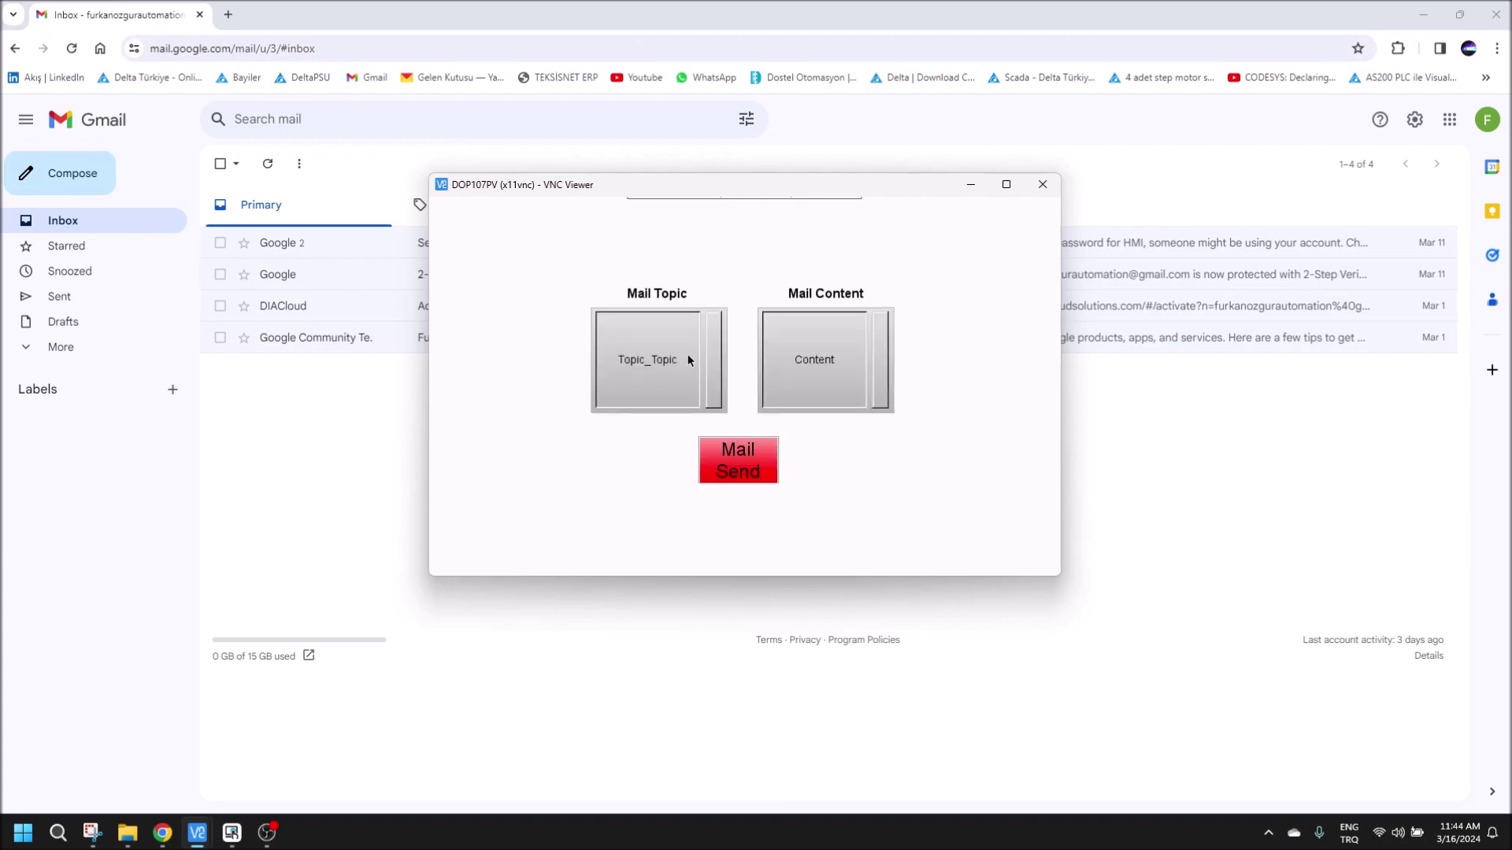
pyautogui.click(738, 470)
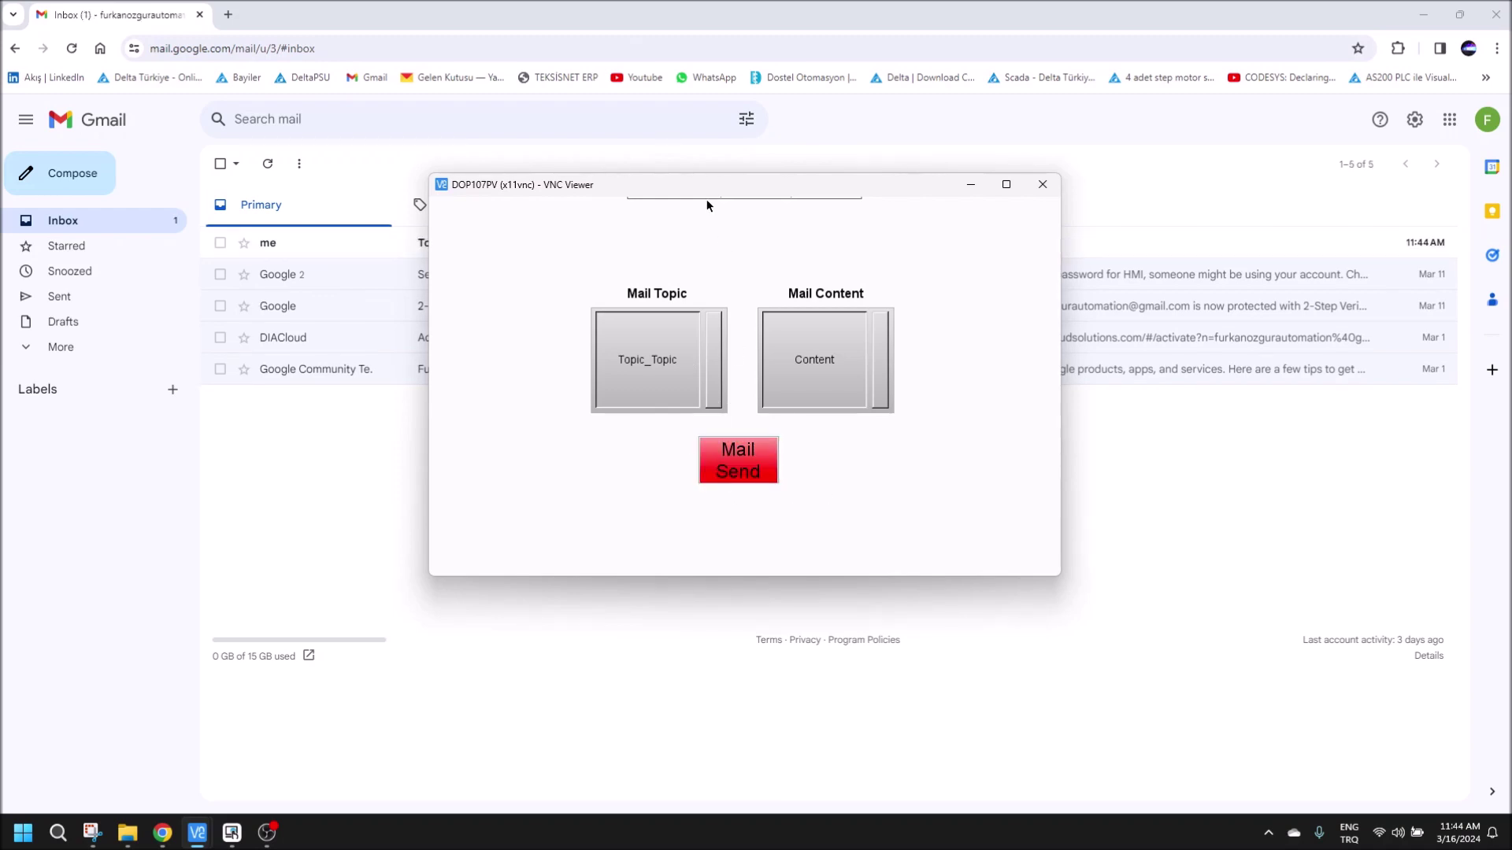
pyautogui.moveTo(706, 200); pyautogui.dragTo(917, 340)
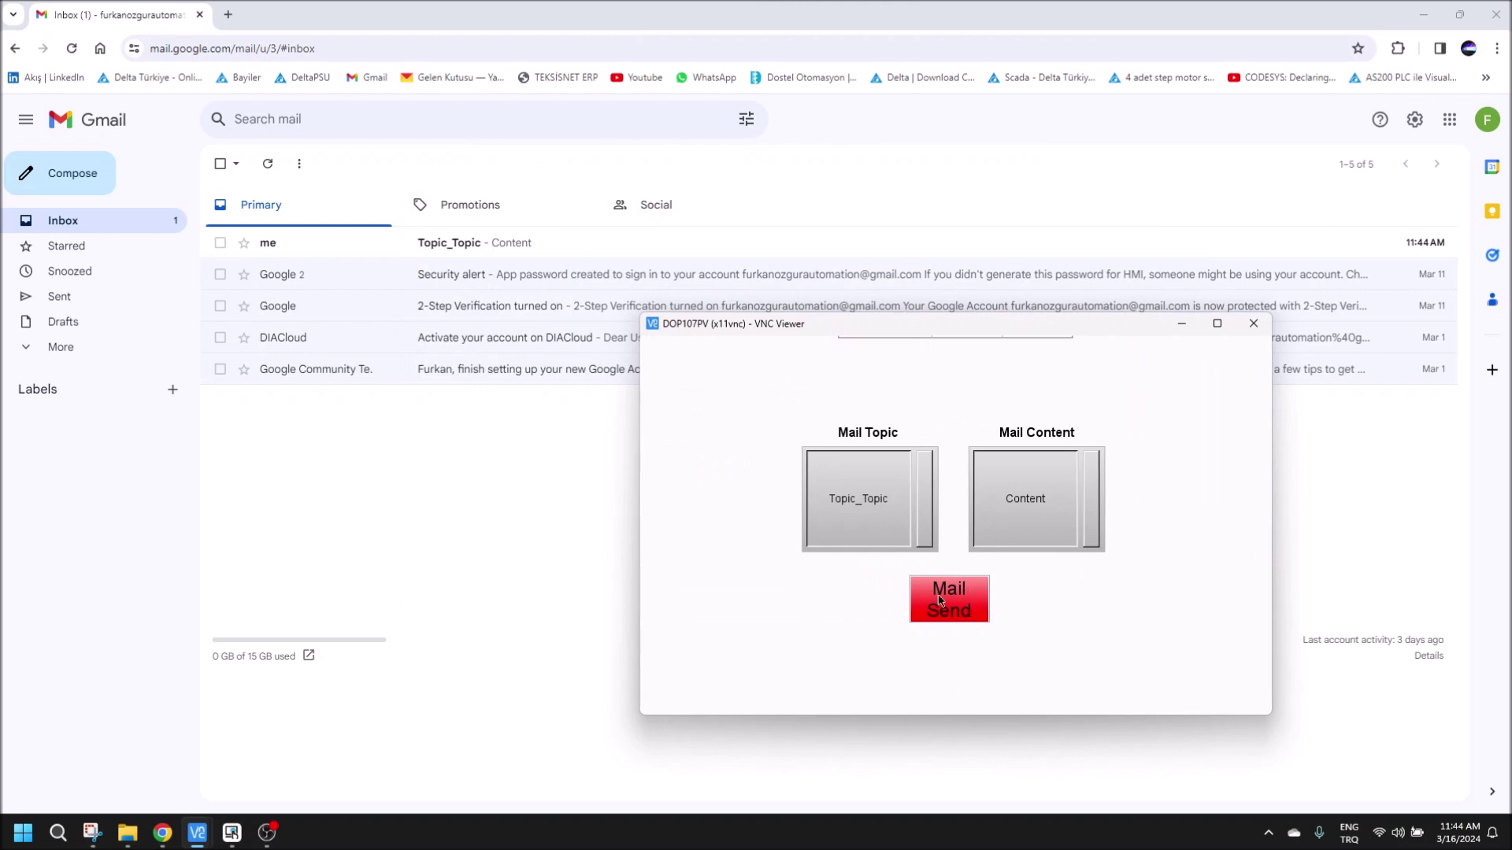
# Open the Topic_Topic email in Gmail and highlight its subject and body text 'Content'.
pyautogui.click(467, 247)
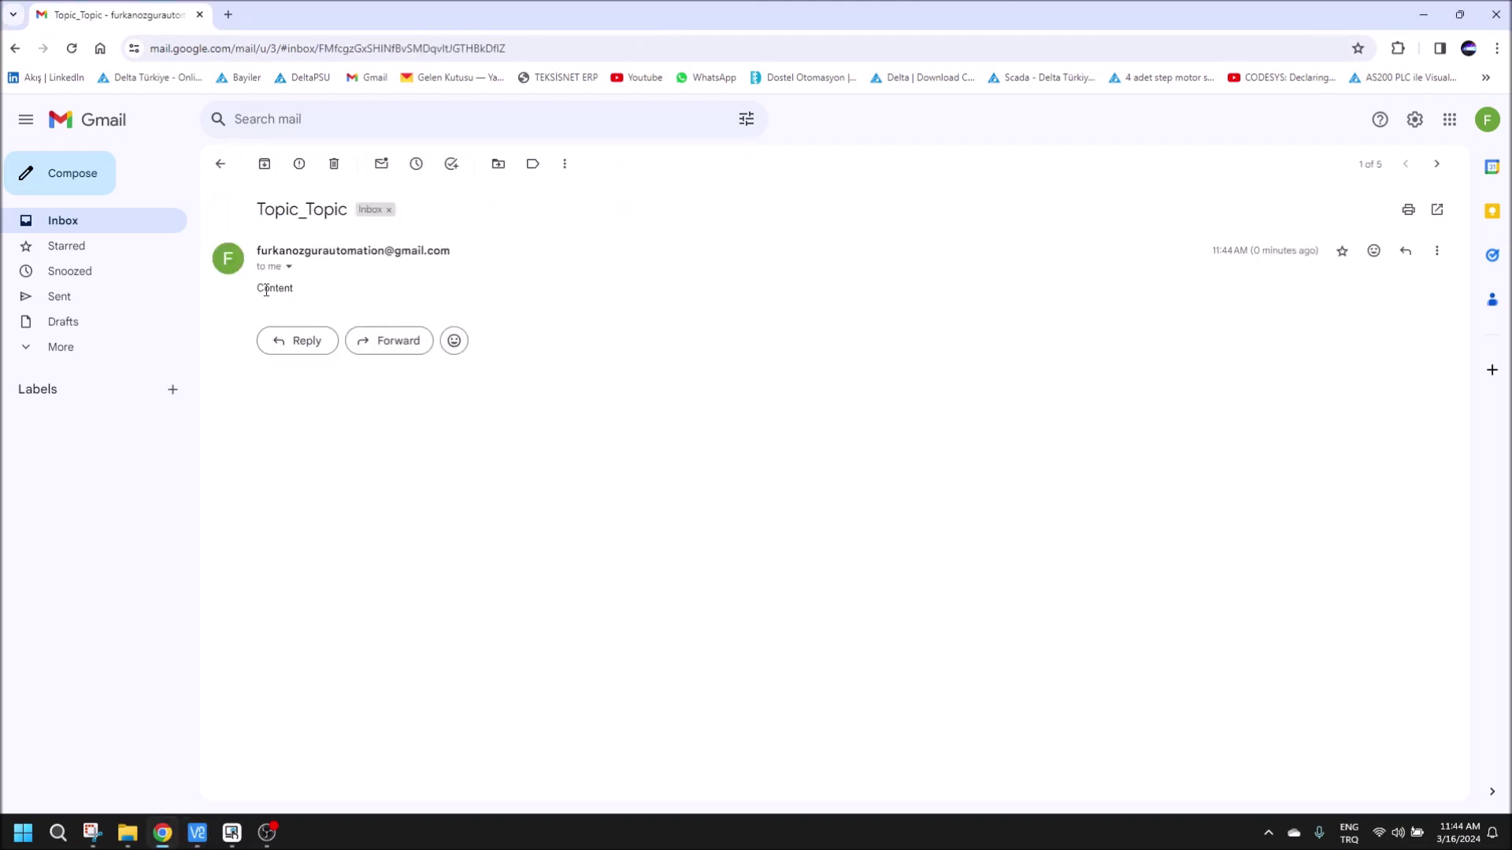
pyautogui.moveTo(260, 209); pyautogui.dragTo(352, 212)
pyautogui.click(313, 295)
pyautogui.moveTo(313, 295); pyautogui.dragTo(250, 291)
pyautogui.click(338, 381)
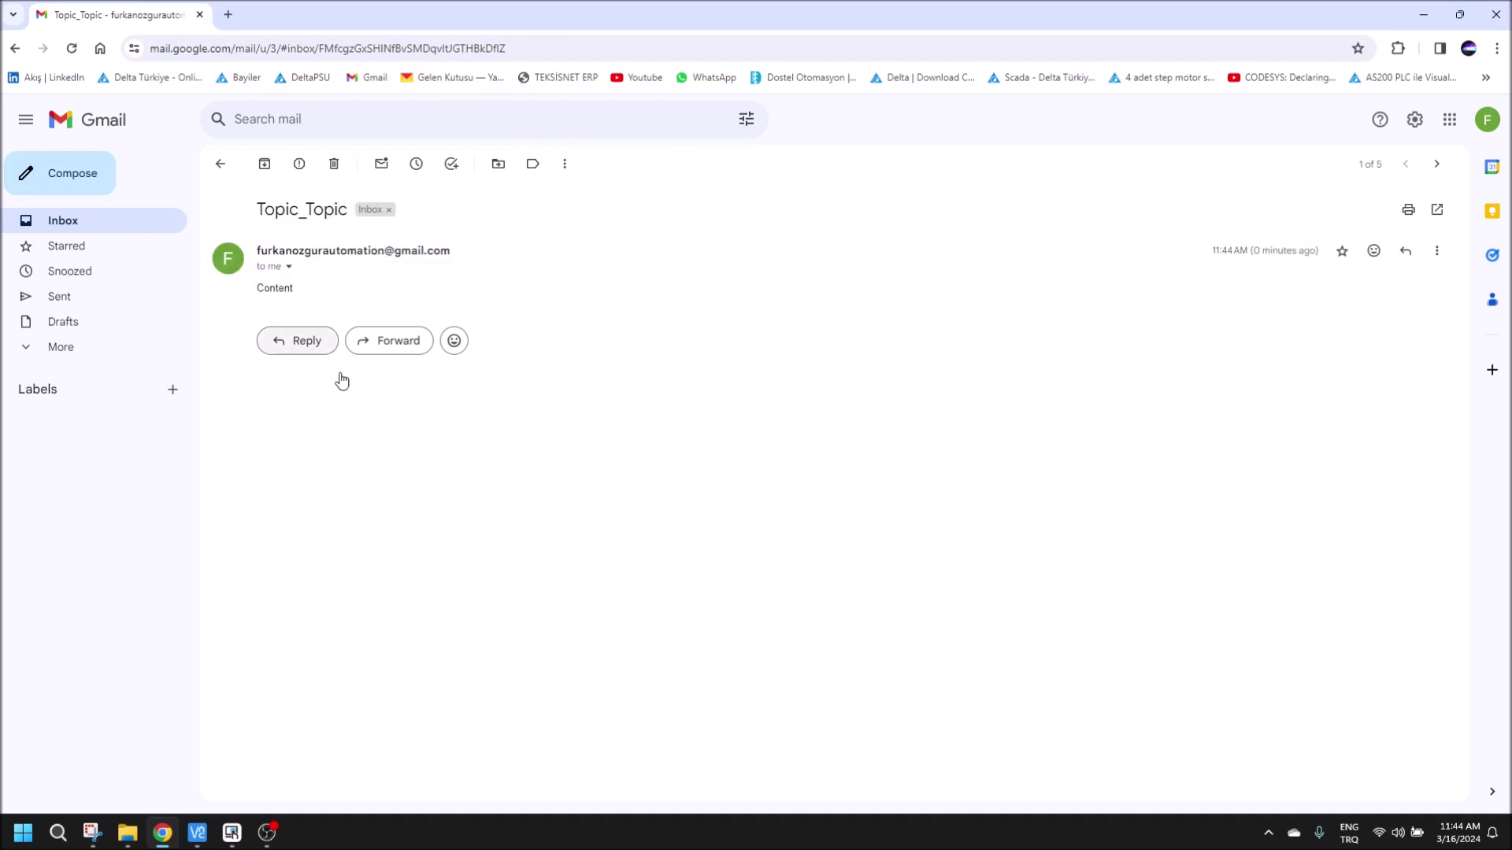
pyautogui.click(230, 833)
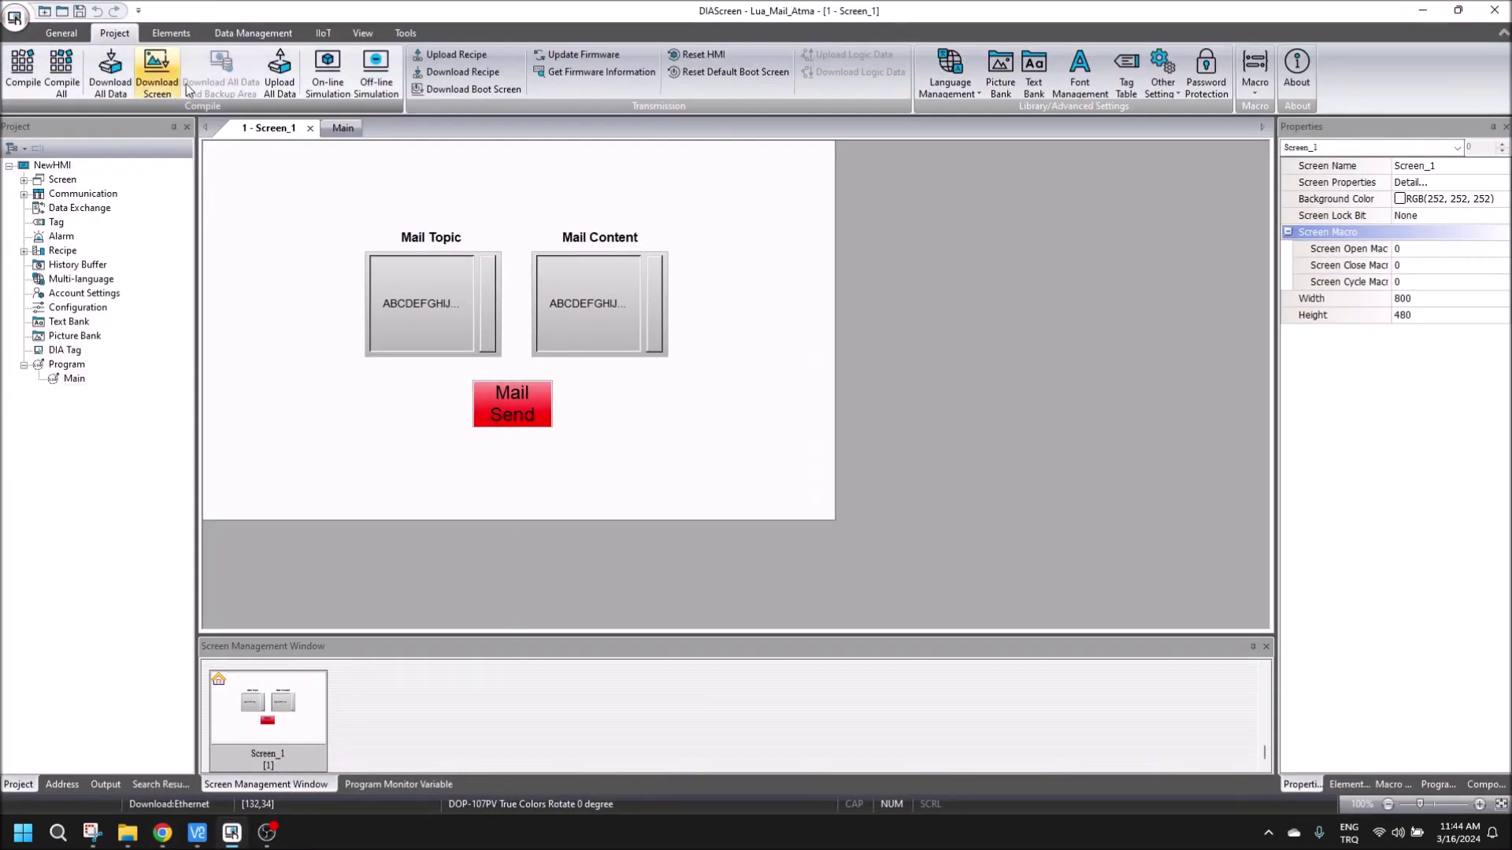
# View the mail.Status example ('get mail status', status = mail.Status()) in the Program Example Assistant.
pyautogui.click(327, 128)
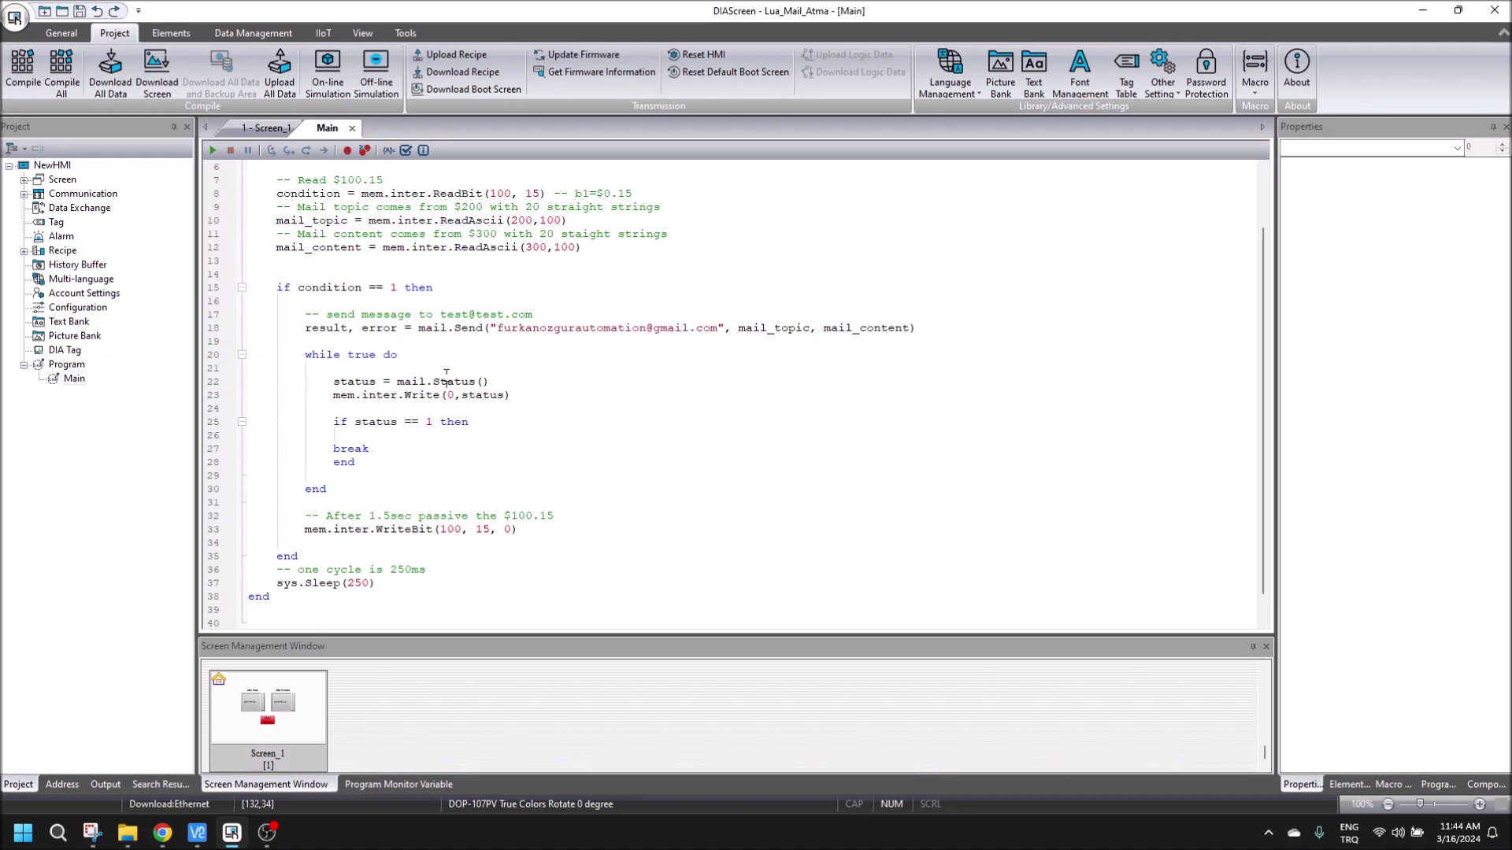
pyautogui.click(1424, 786)
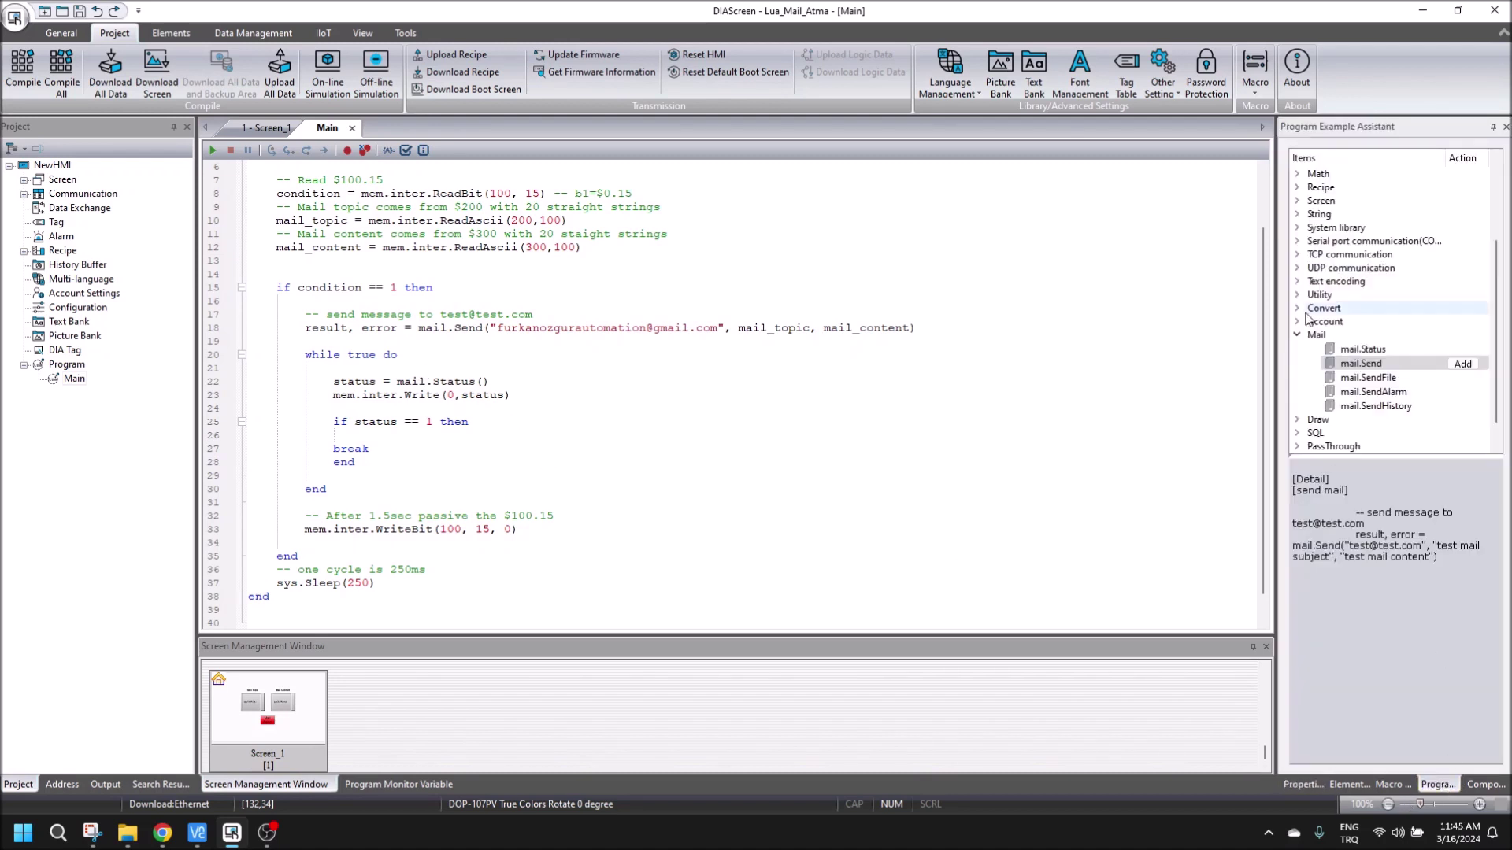
pyautogui.click(1343, 349)
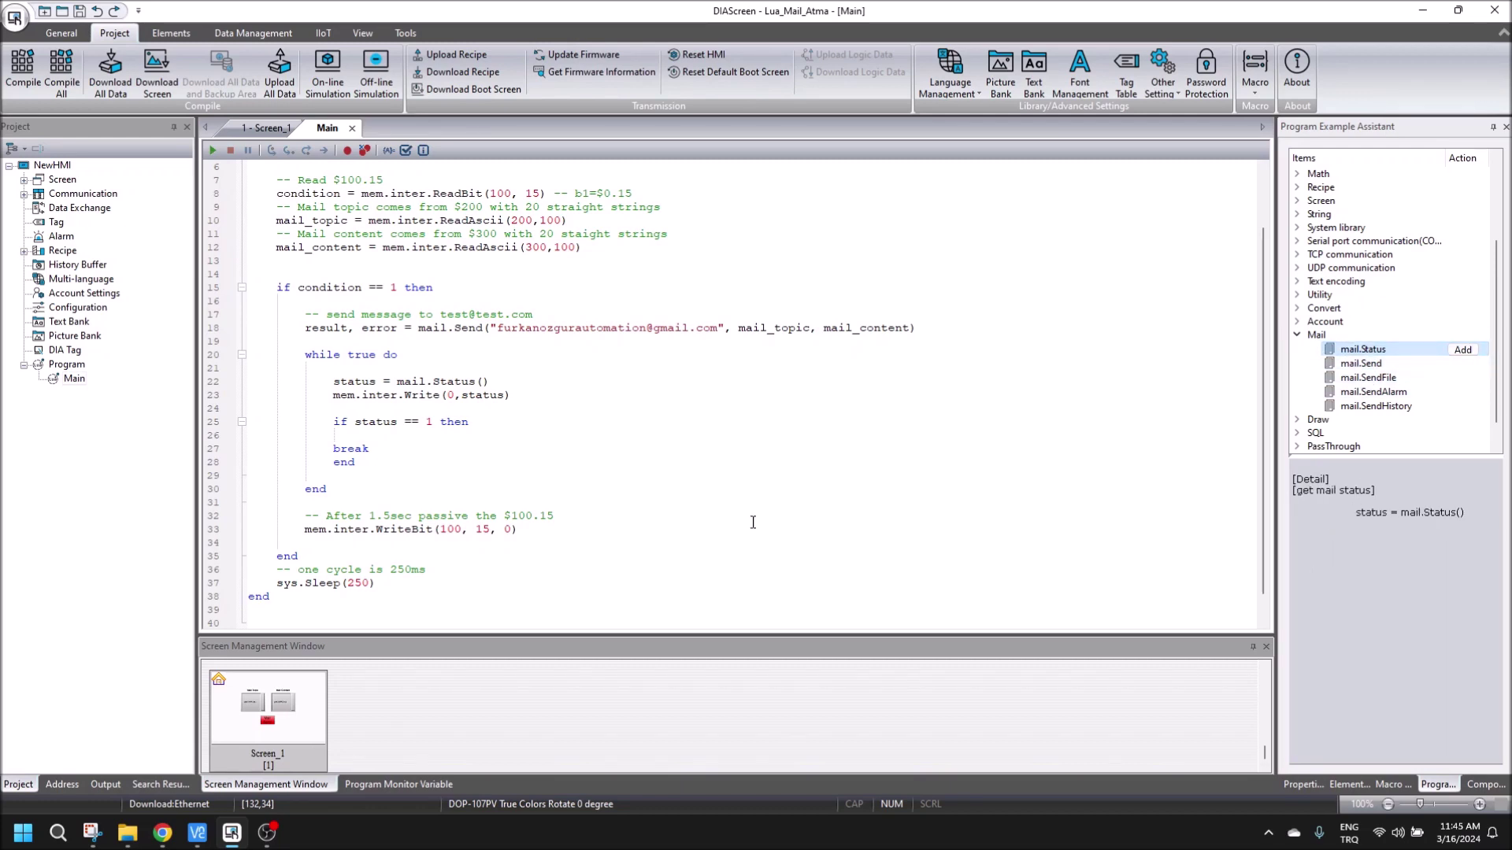
pyautogui.click(130, 836)
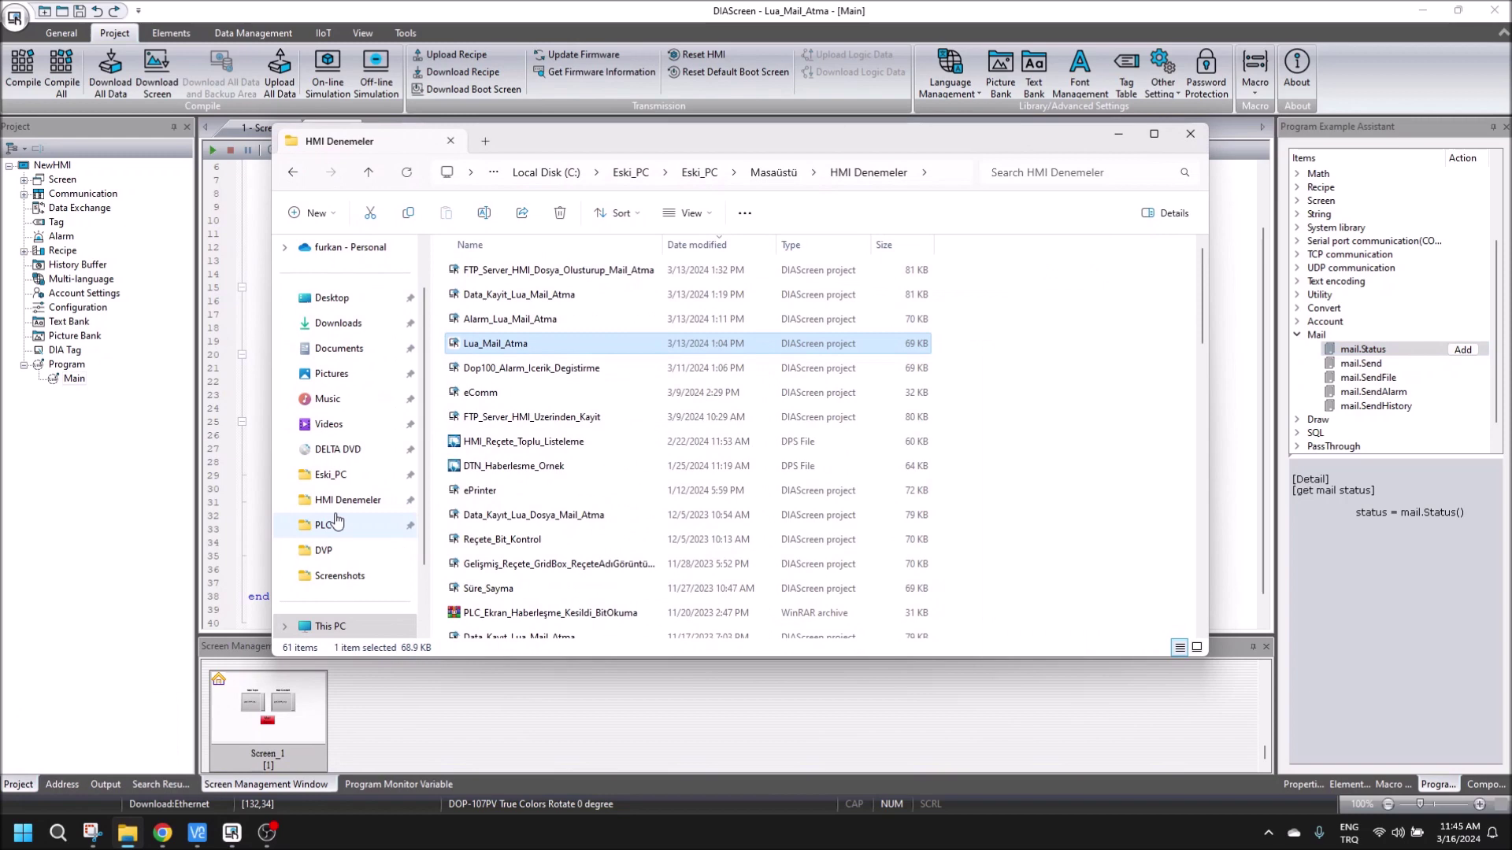
# Open HMI_LUA.pdf from DELTA DVD > Dökümanlar > Uygulama Manuelleri > HMI and search 'mail.status'.
pyautogui.click(120, 837)
pyautogui.rightClick(116, 839)
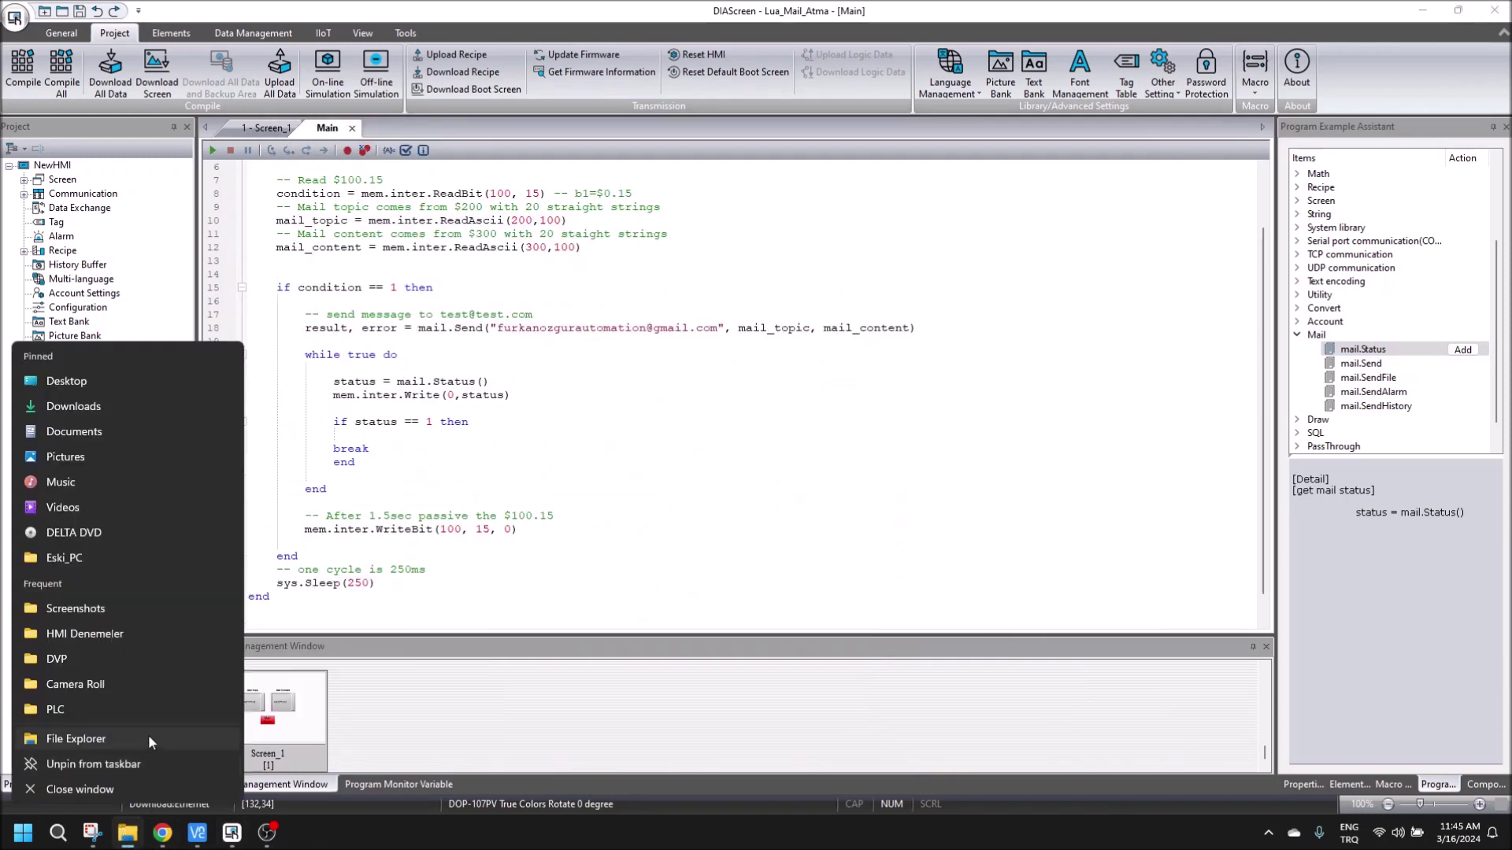
pyautogui.click(112, 730)
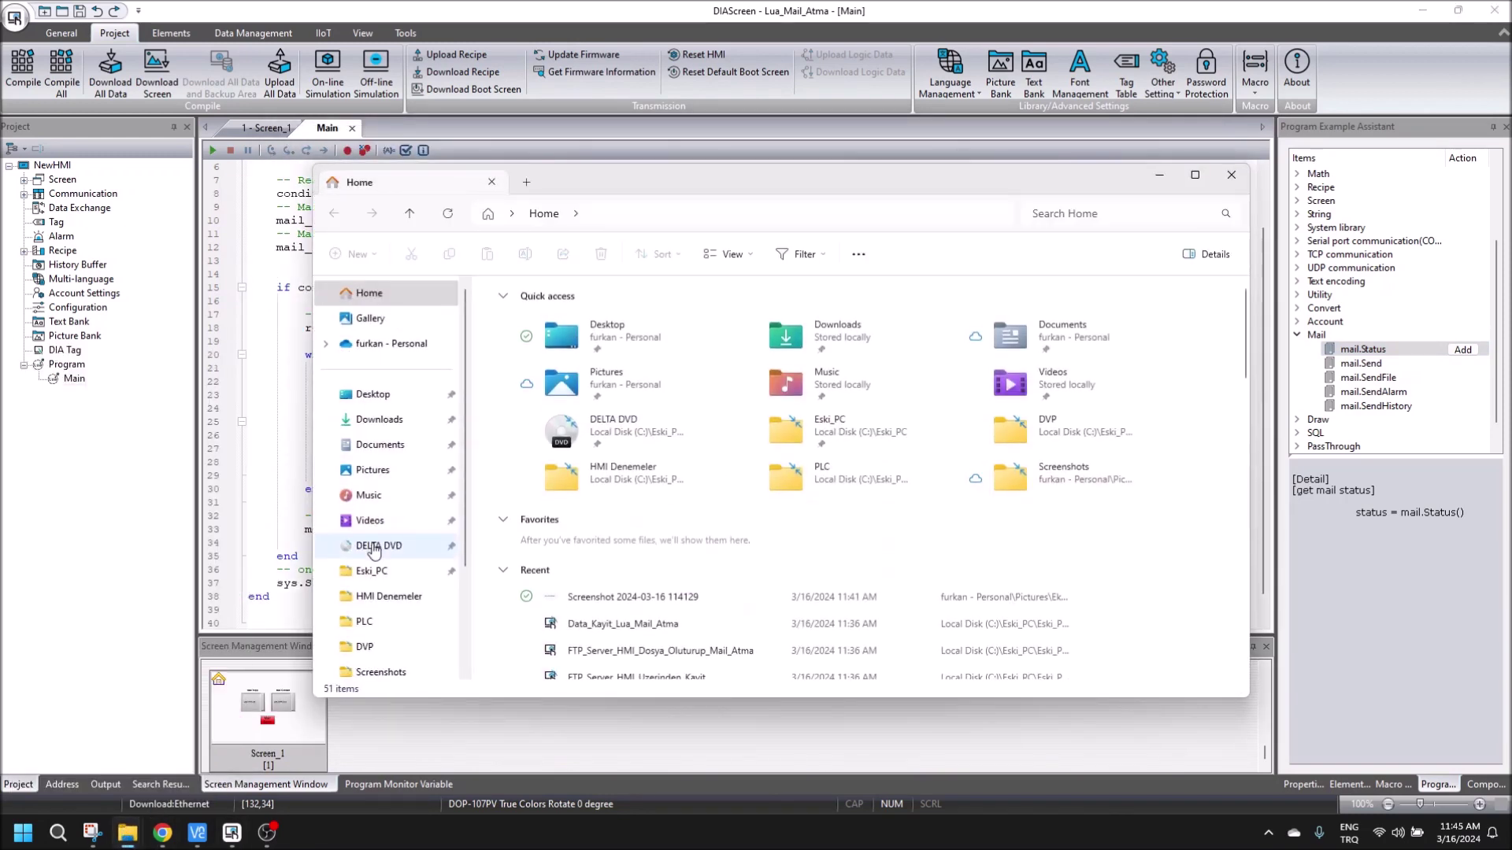
pyautogui.click(378, 545)
pyautogui.doubleClick(524, 385)
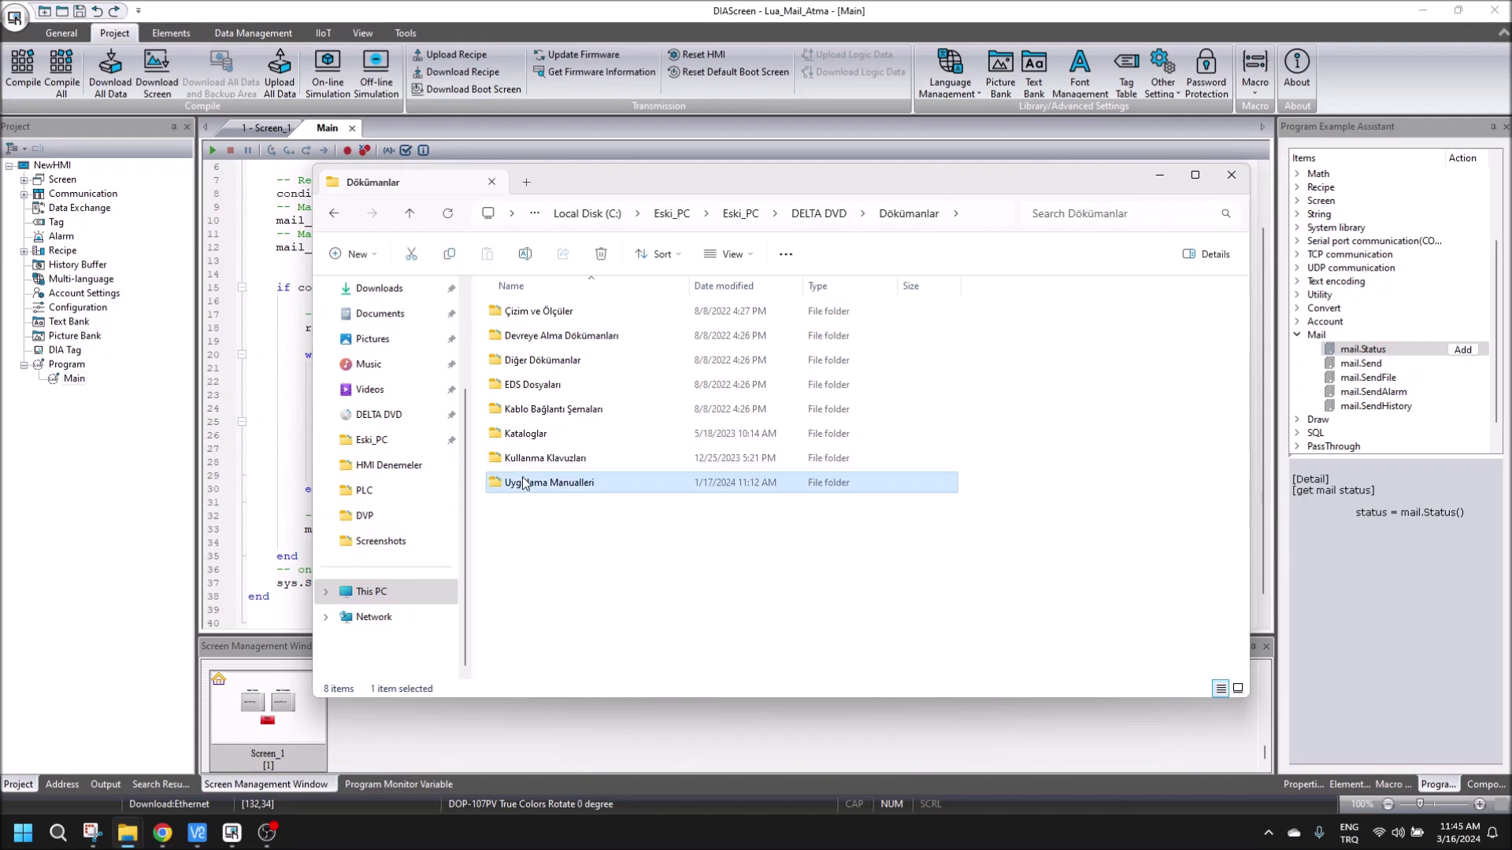
pyautogui.doubleClick(524, 484)
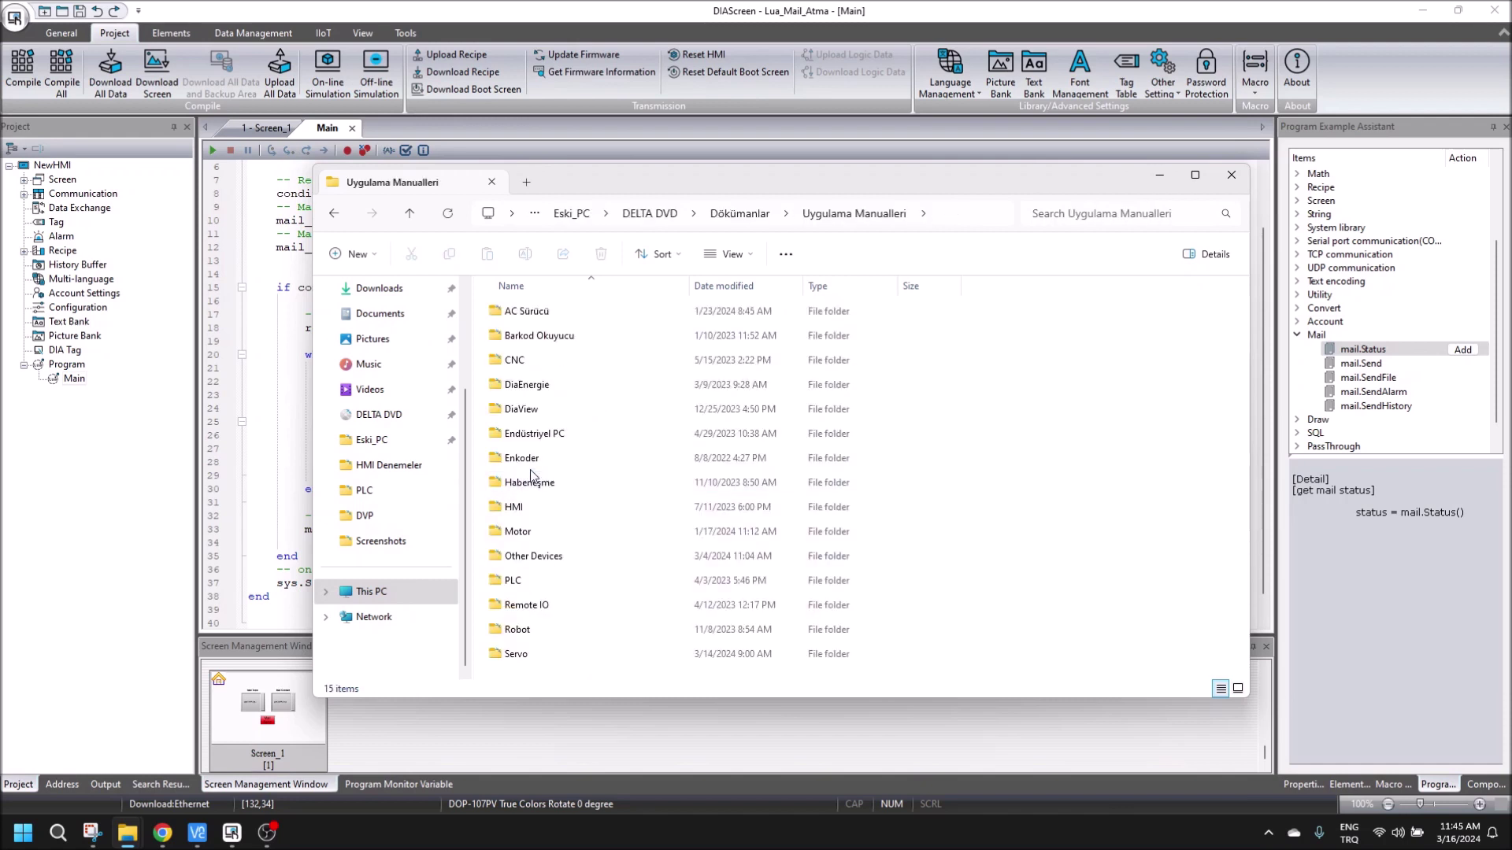
pyautogui.doubleClick(514, 508)
pyautogui.doubleClick(535, 581)
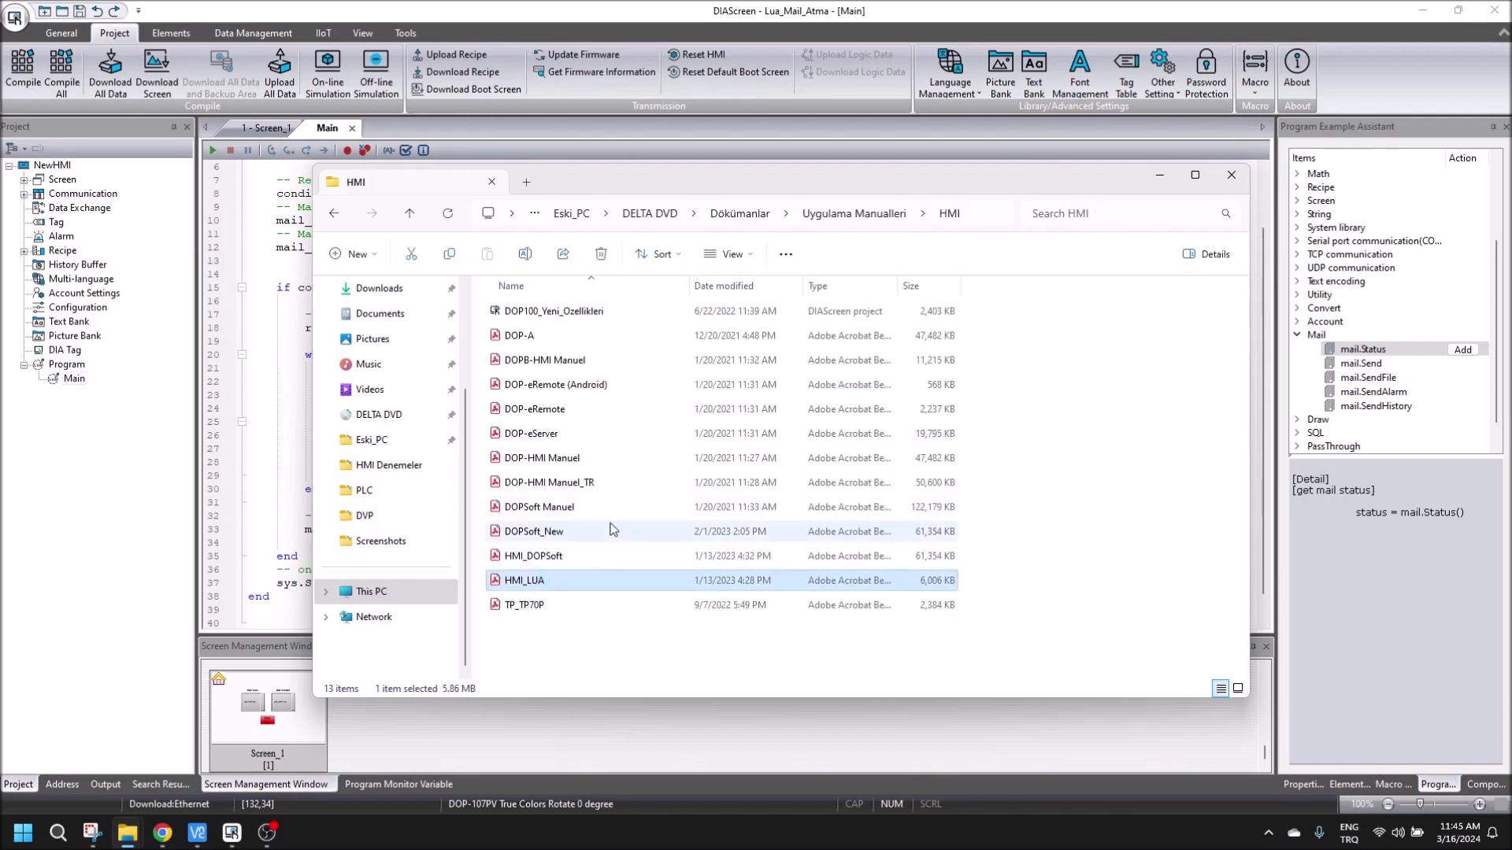
pyautogui.hotkey('ctrl', 'f')
pyautogui.write('mail')
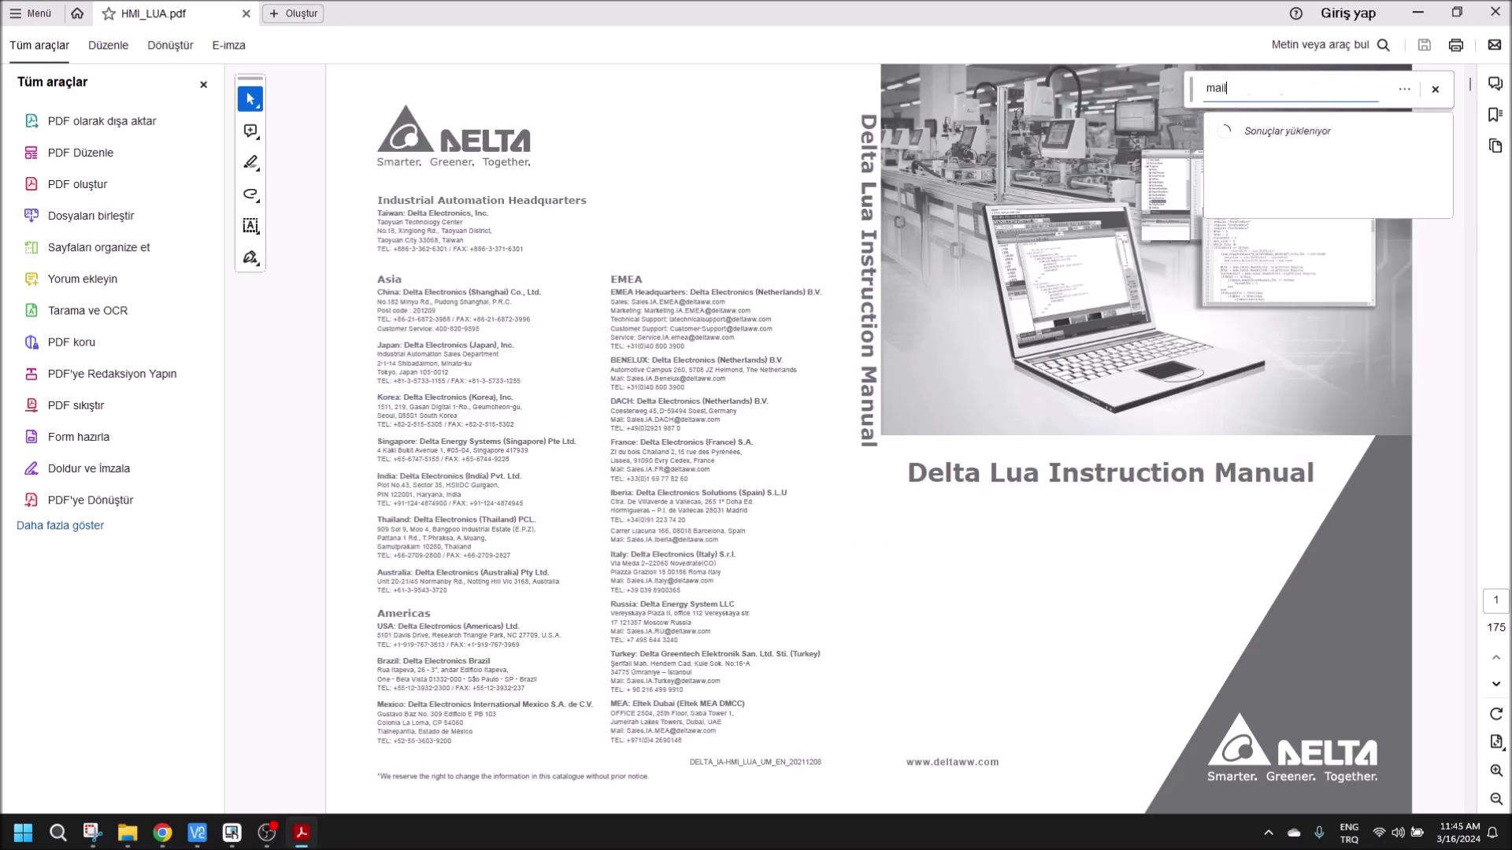
pyautogui.write('.status')
# Locate the mail.Status section and its return-value table on page 164 of the manual.
pyautogui.press('Return')
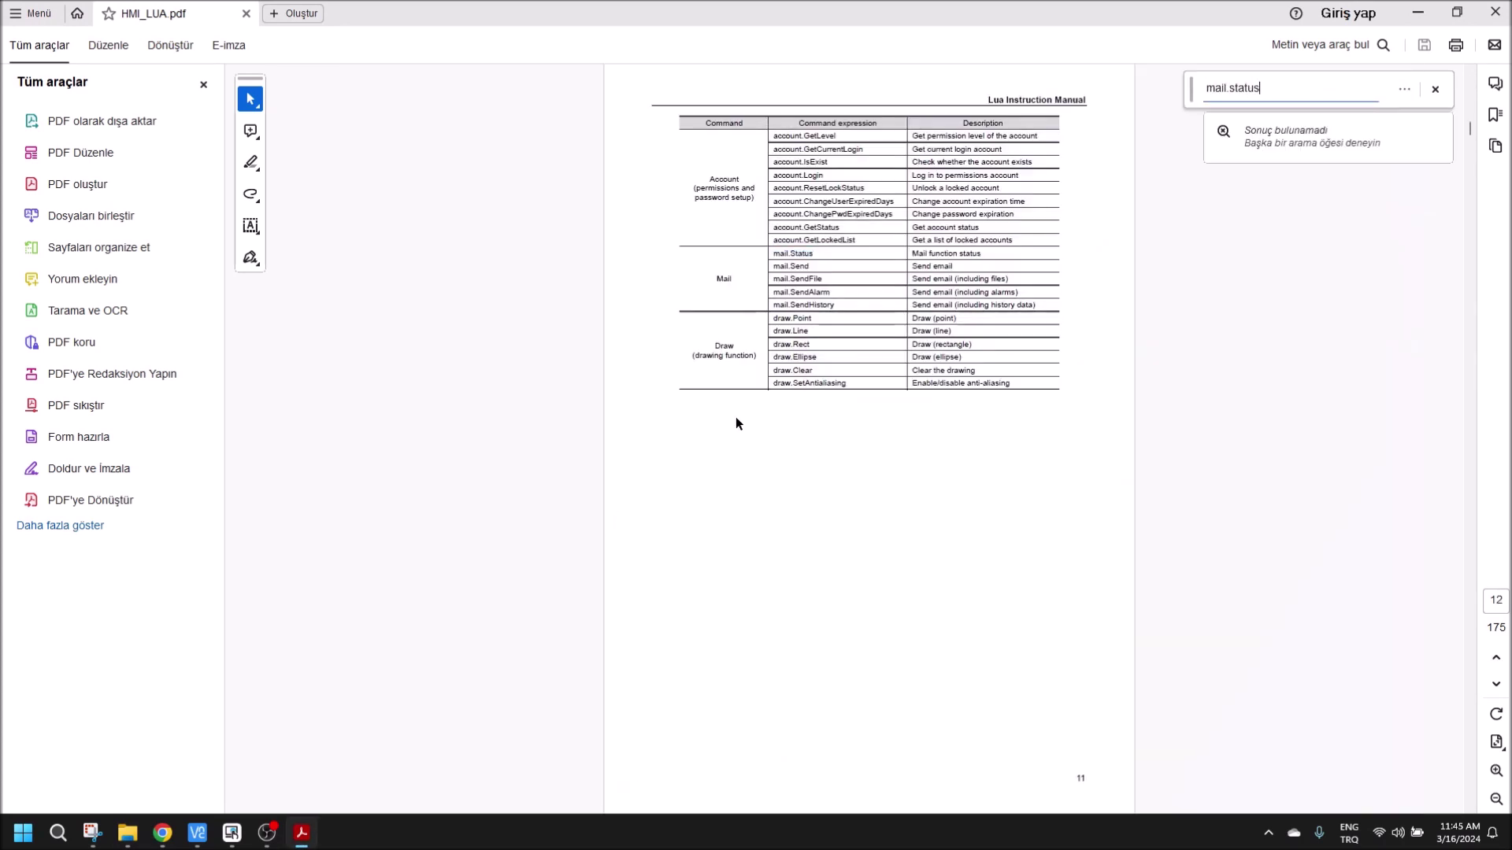
pyautogui.press('Return')
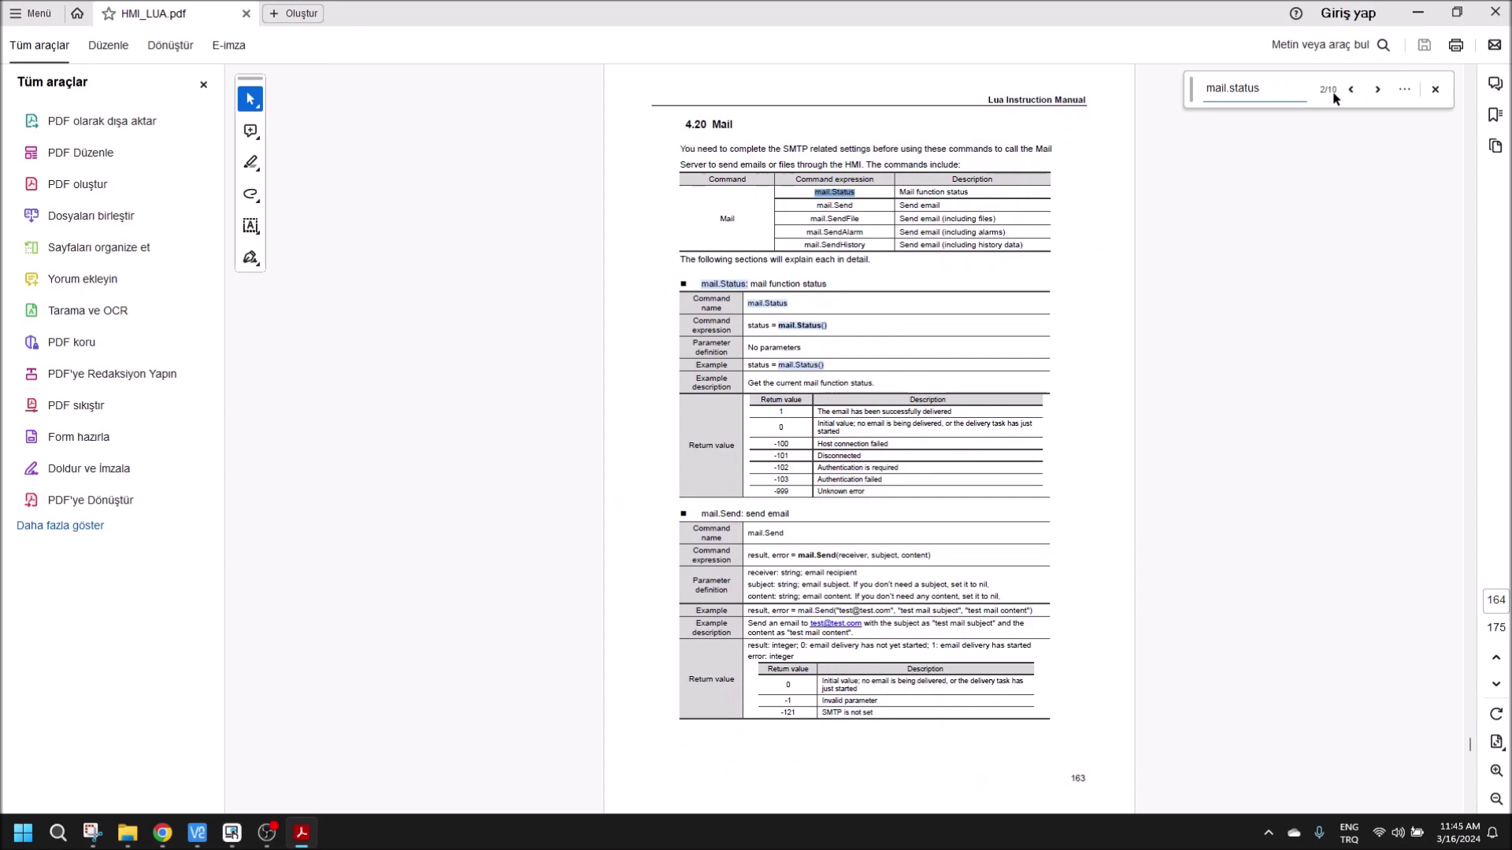
pyautogui.scroll(3, 894, 280)
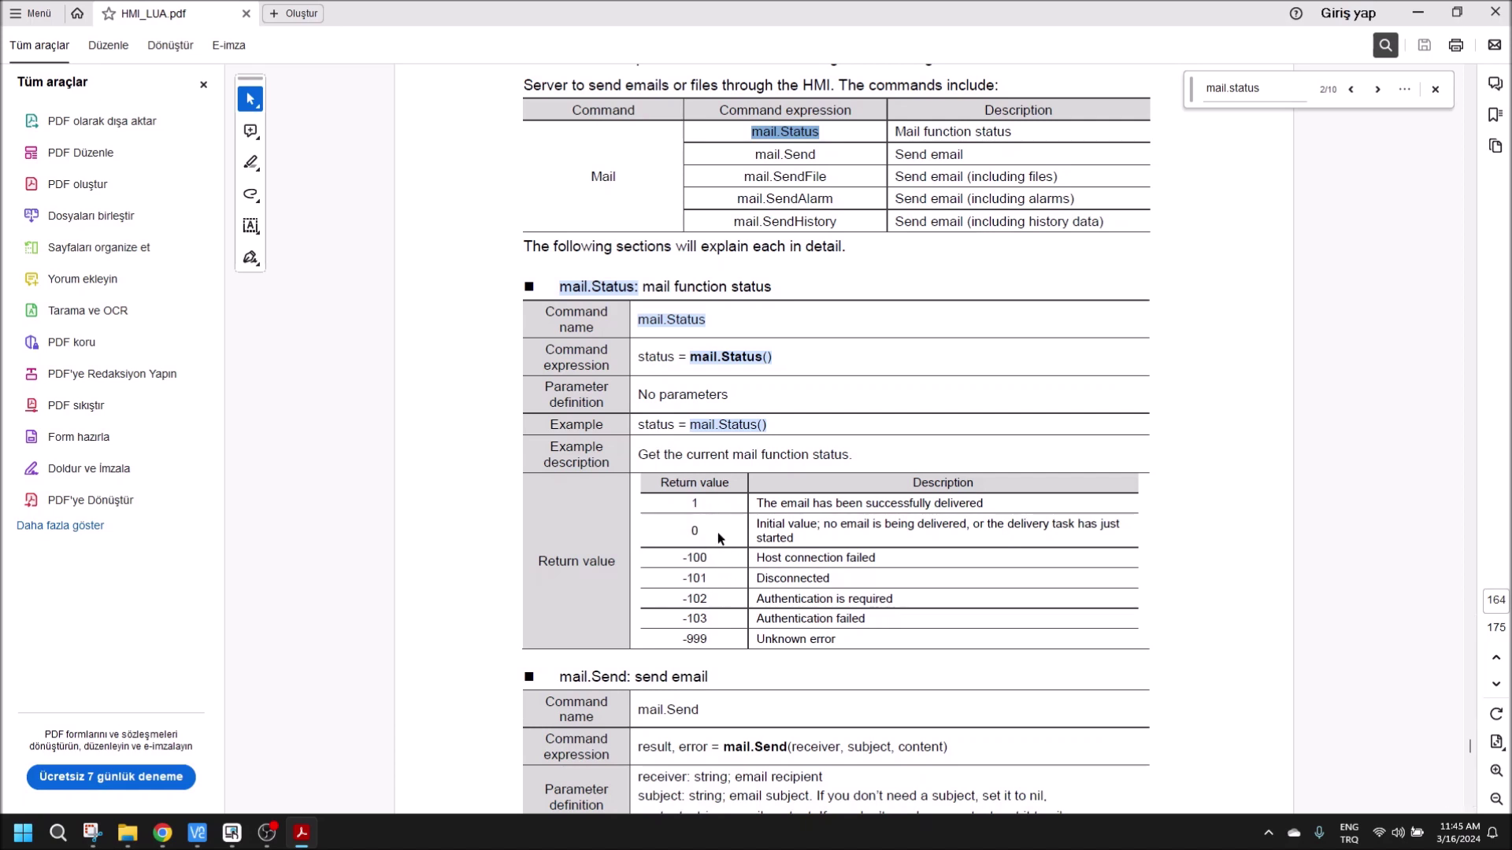
pyautogui.click(686, 504)
pyautogui.click(232, 832)
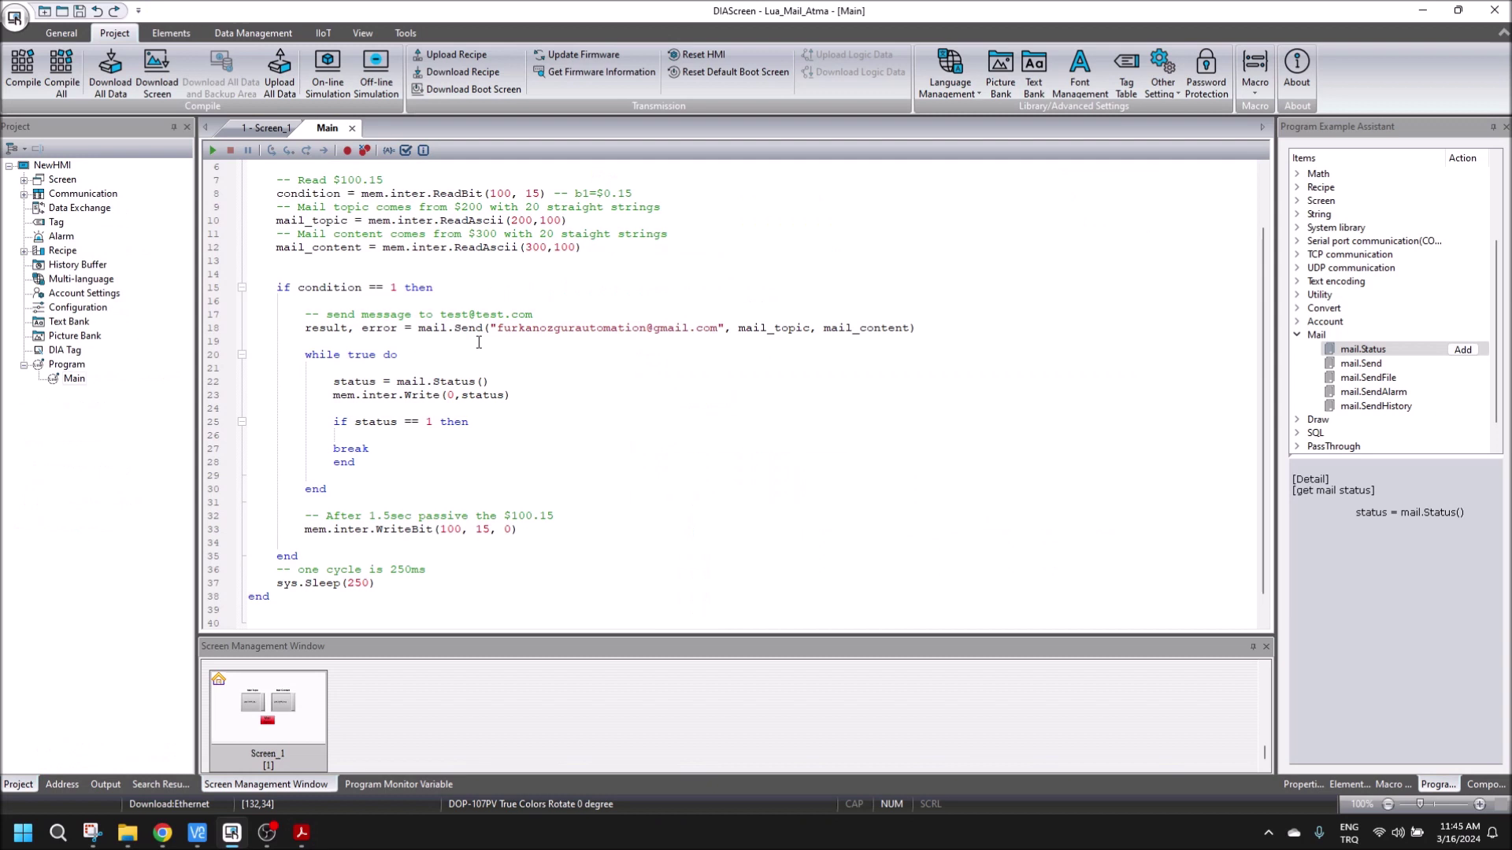
# Highlight the while loop (lines 20–30) and the if status == 1 check in the Main script.
pyautogui.moveTo(299, 355); pyautogui.dragTo(330, 489)
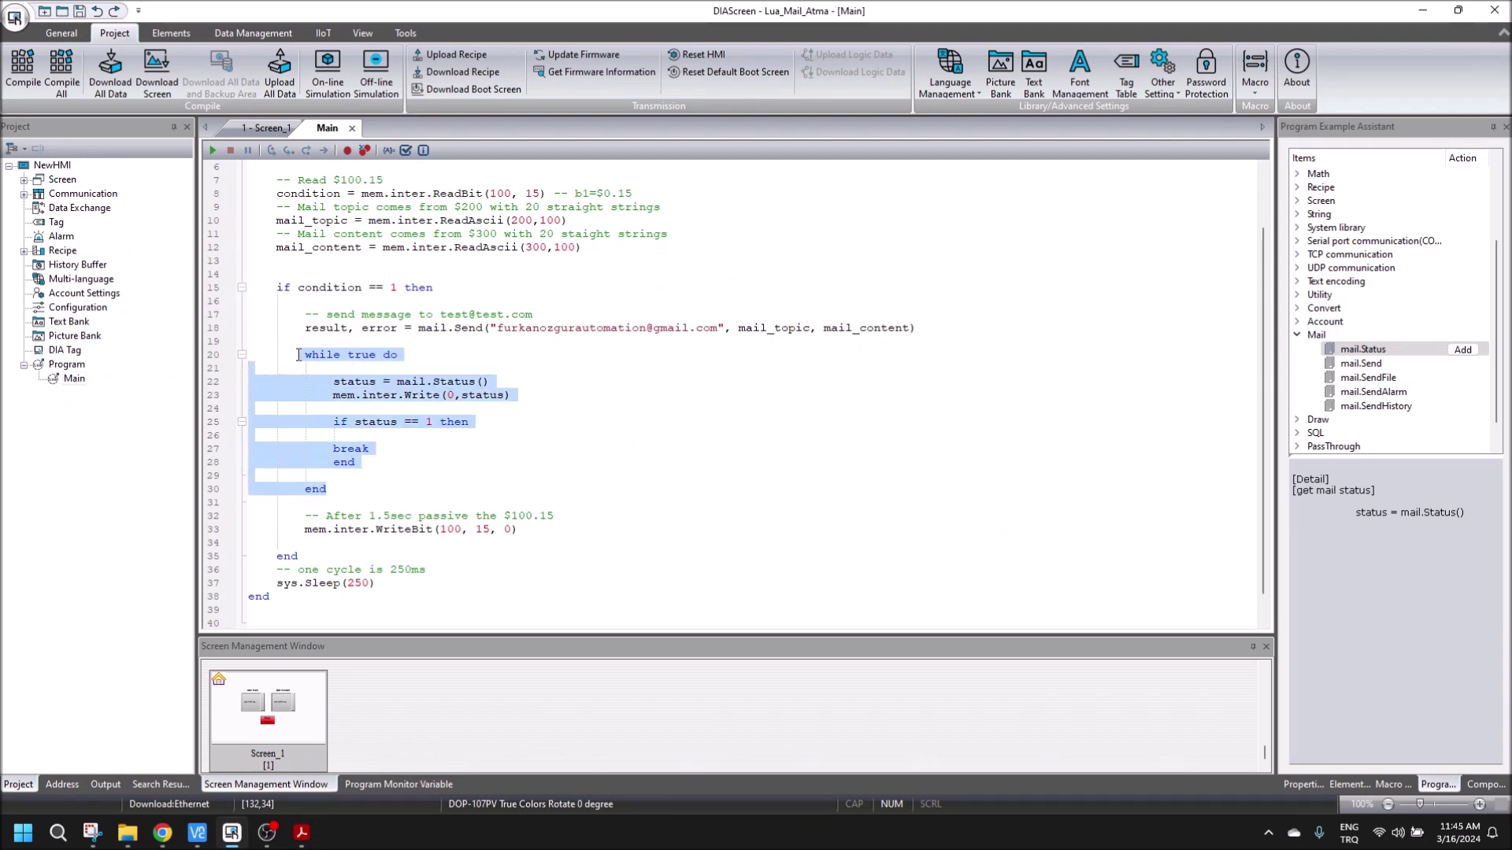
pyautogui.click(364, 403)
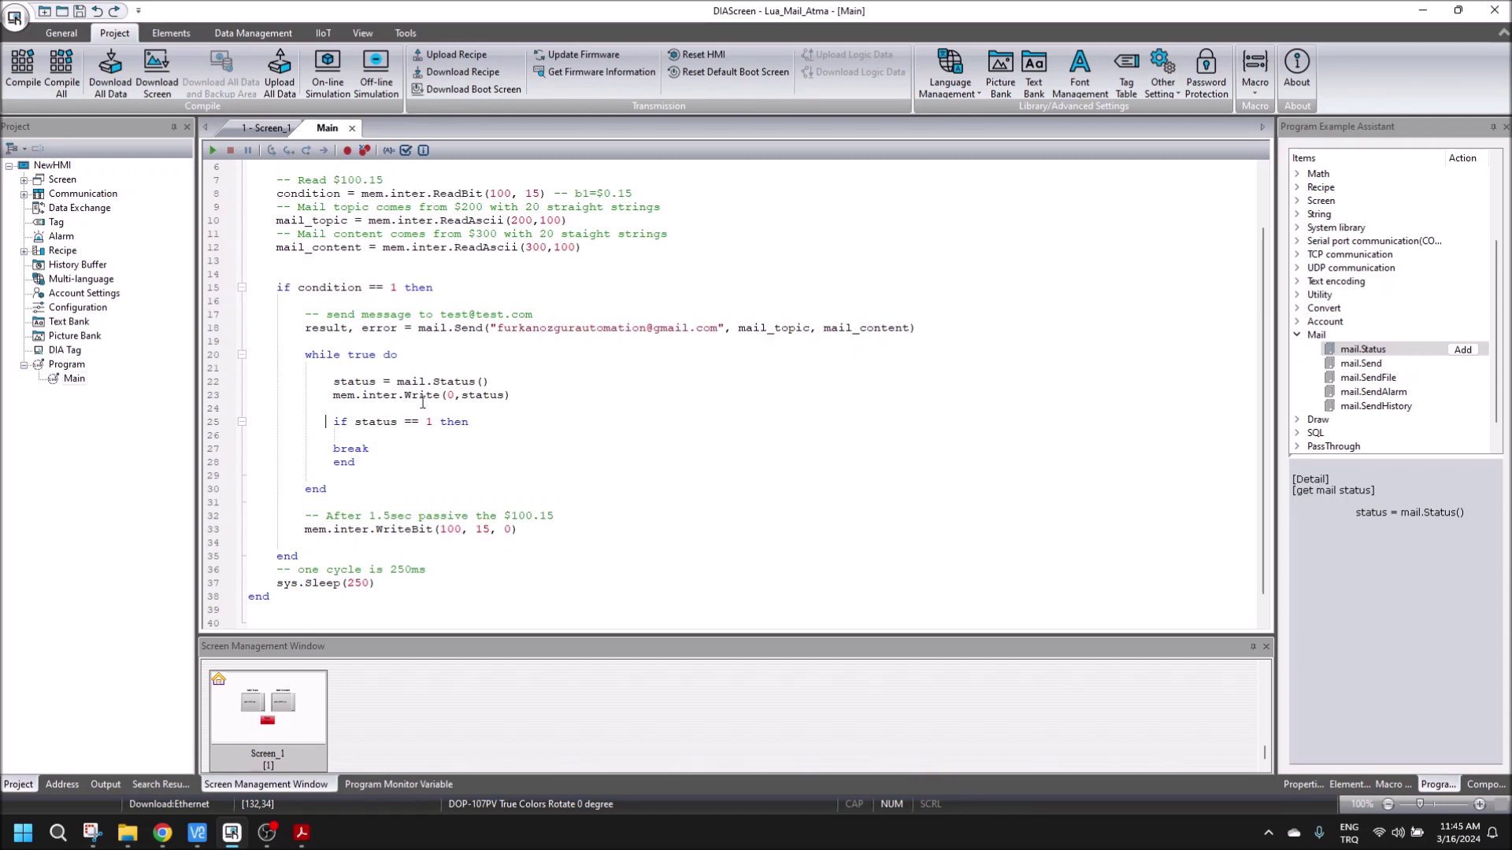
pyautogui.moveTo(333, 423); pyautogui.dragTo(432, 424)
pyautogui.click(388, 462)
pyautogui.click(248, 130)
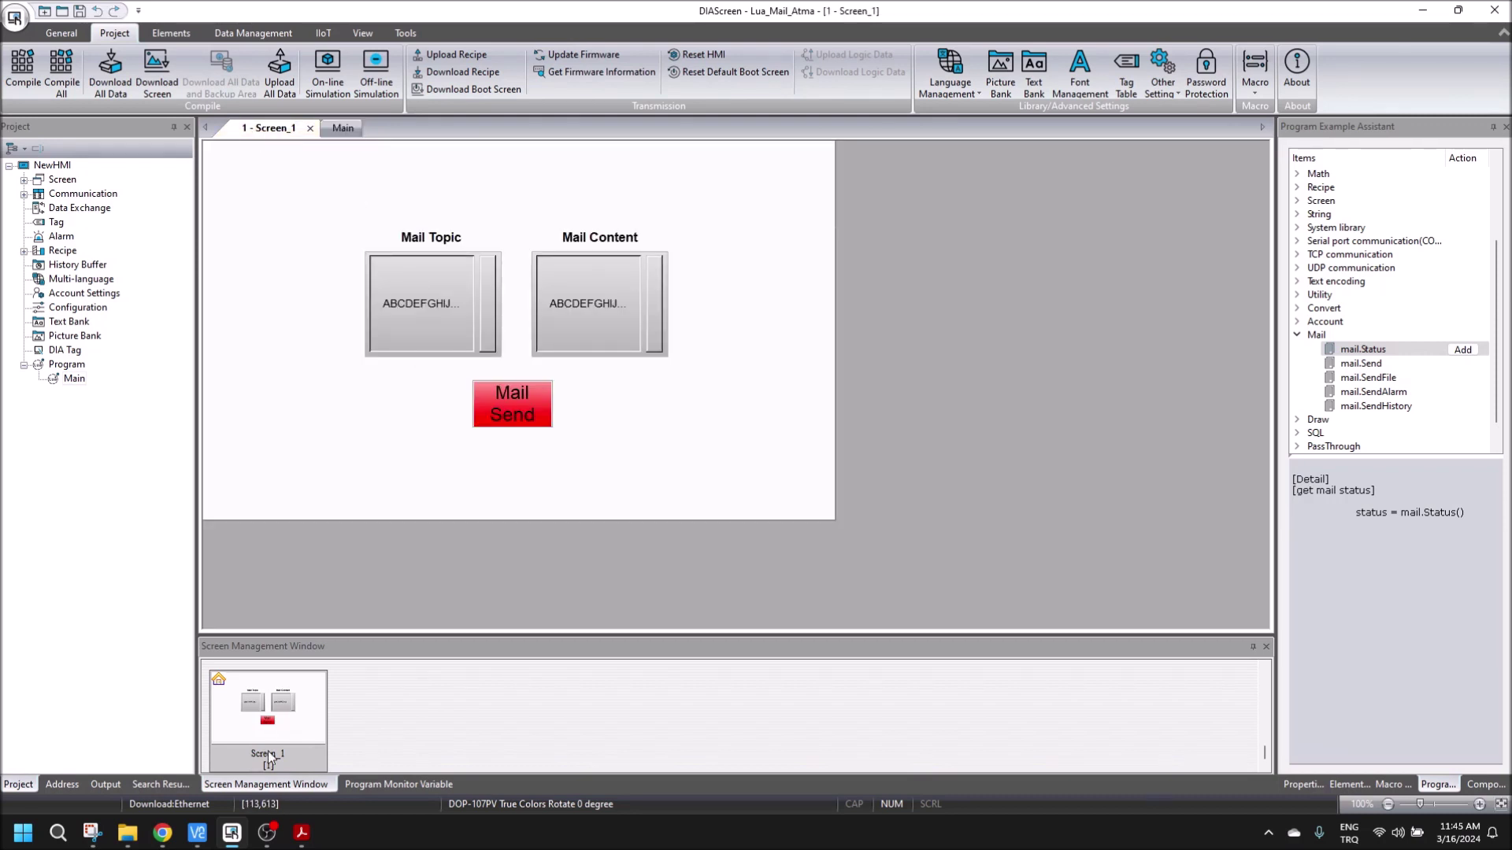
# On the remote HMI, set the Mail Topic to 'kkkk'.
pyautogui.moveTo(197, 832)
pyautogui.click(245, 773)
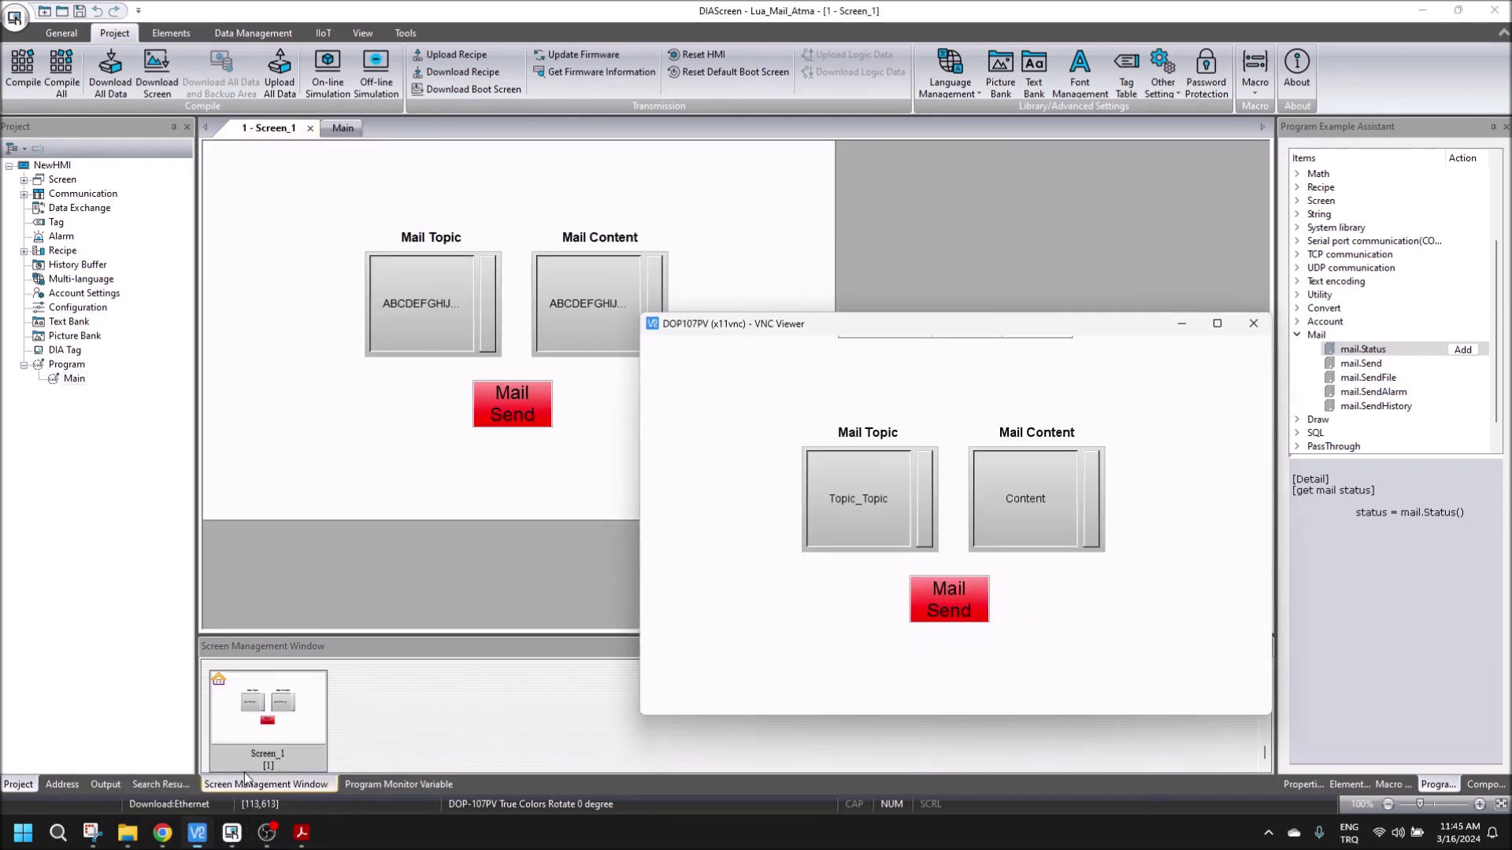
pyautogui.click(853, 500)
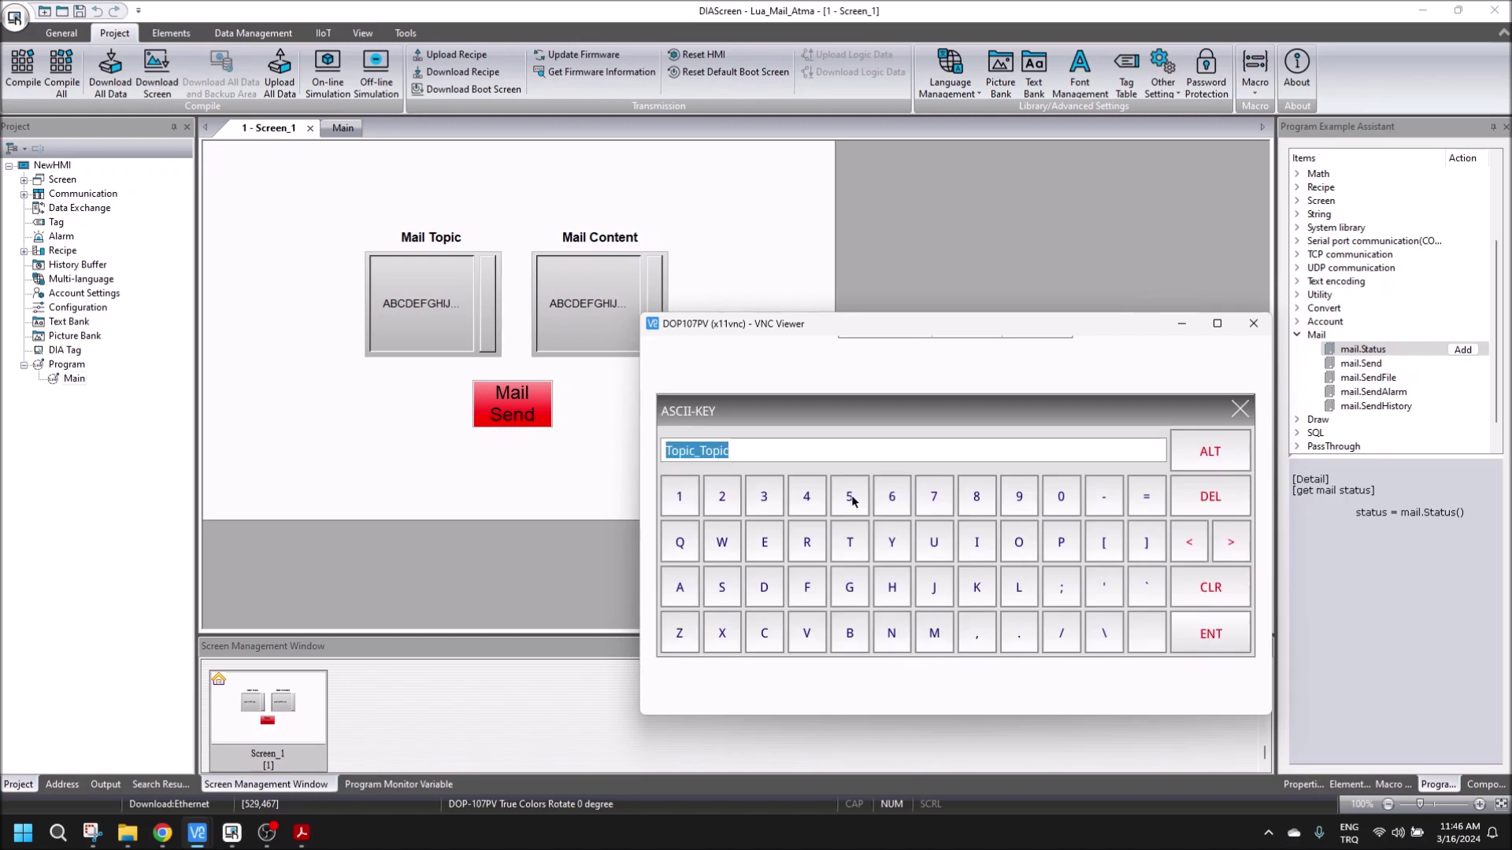
pyautogui.write('kkkk')
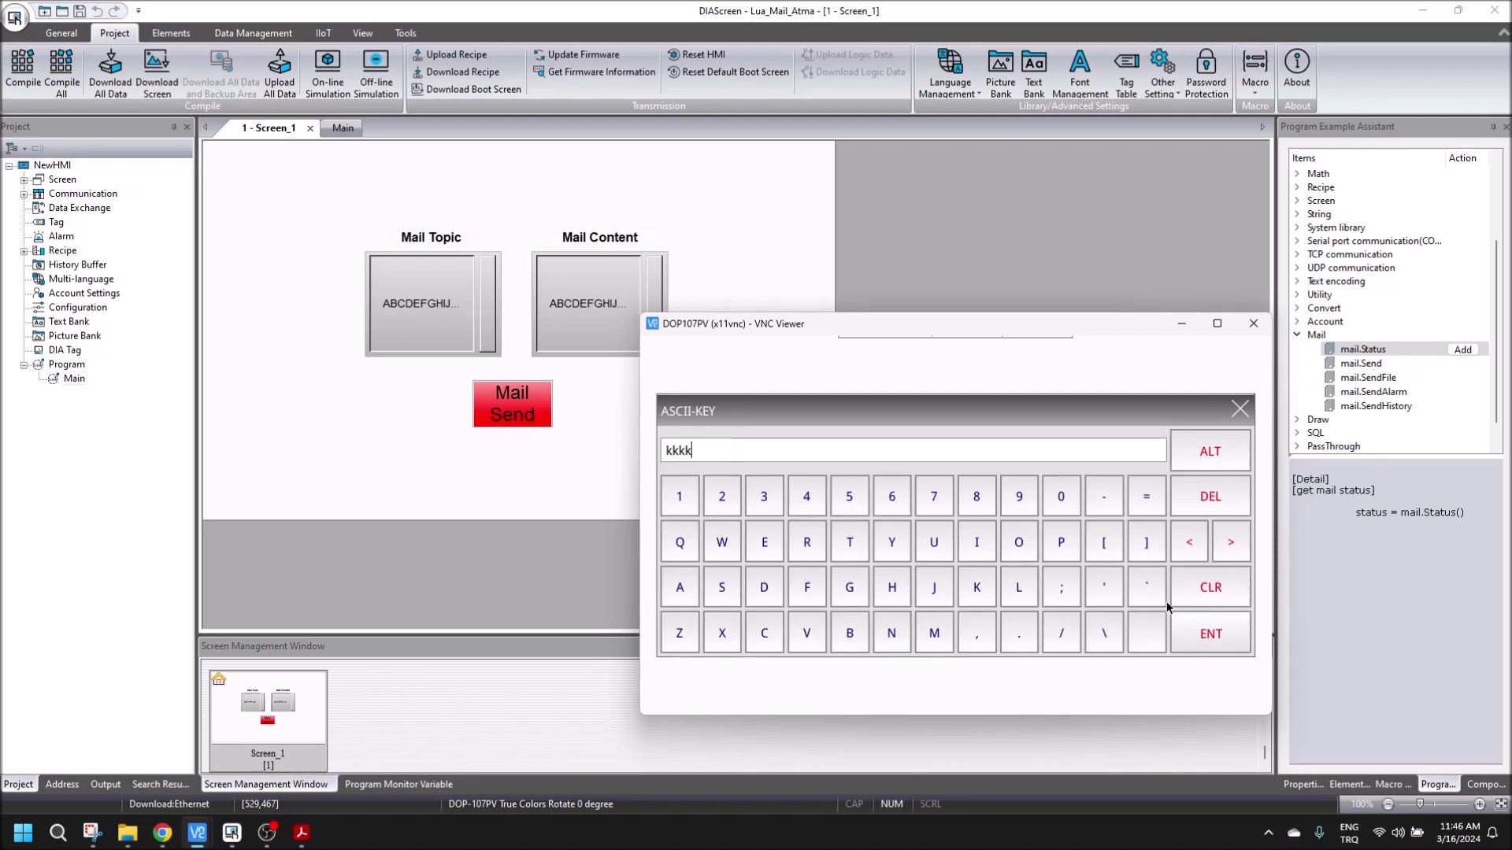
pyautogui.press('Return')
# Enter 'qqqqq' as the Mail Content and send the mail from the HMI.
pyautogui.click(999, 515)
pyautogui.write('qqqqq')
pyautogui.click(1184, 638)
pyautogui.click(943, 604)
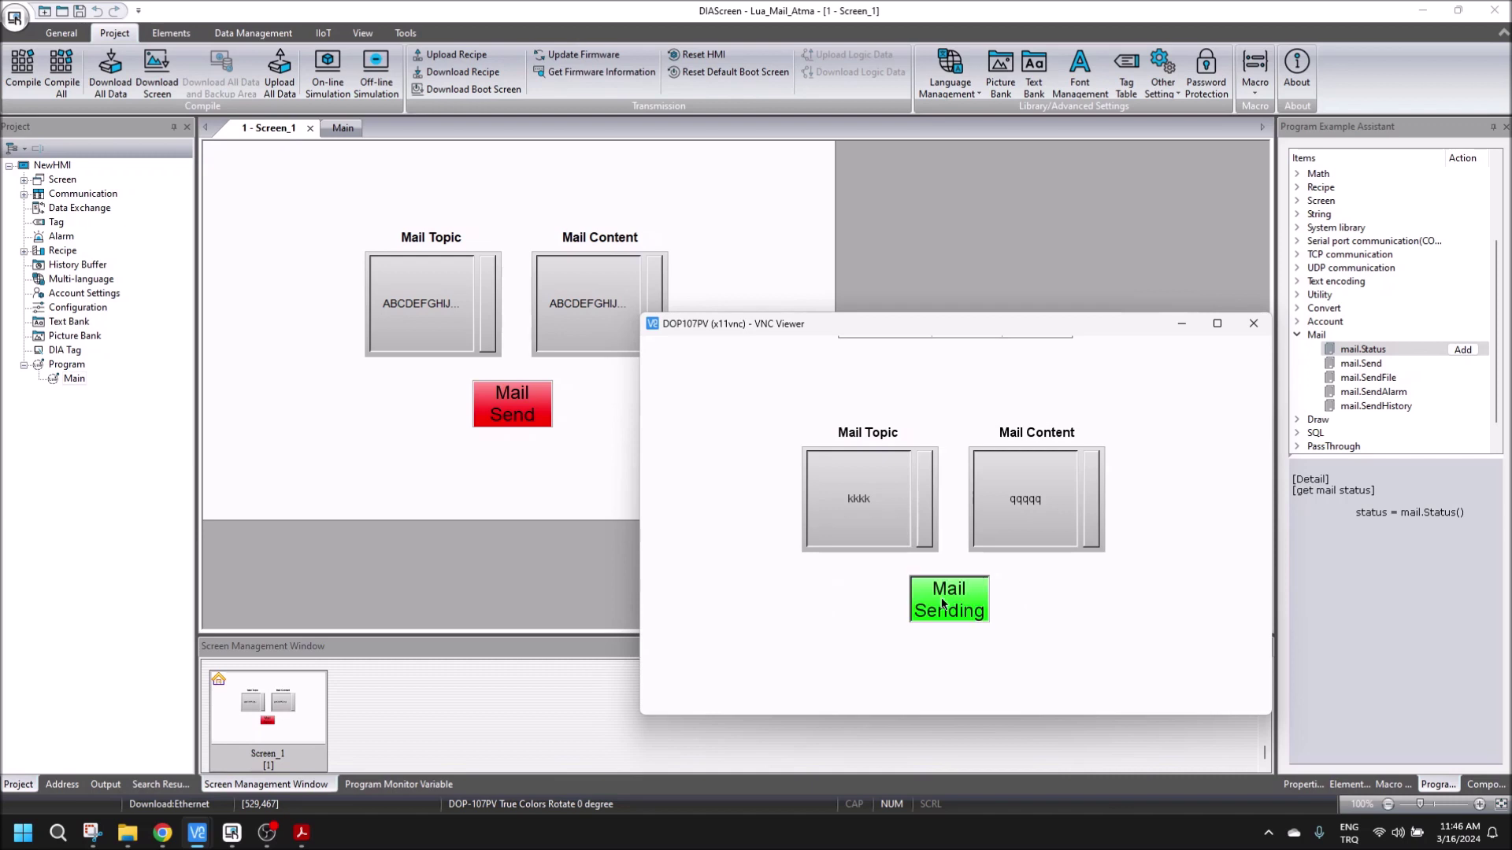
pyautogui.click(163, 832)
pyautogui.click(220, 163)
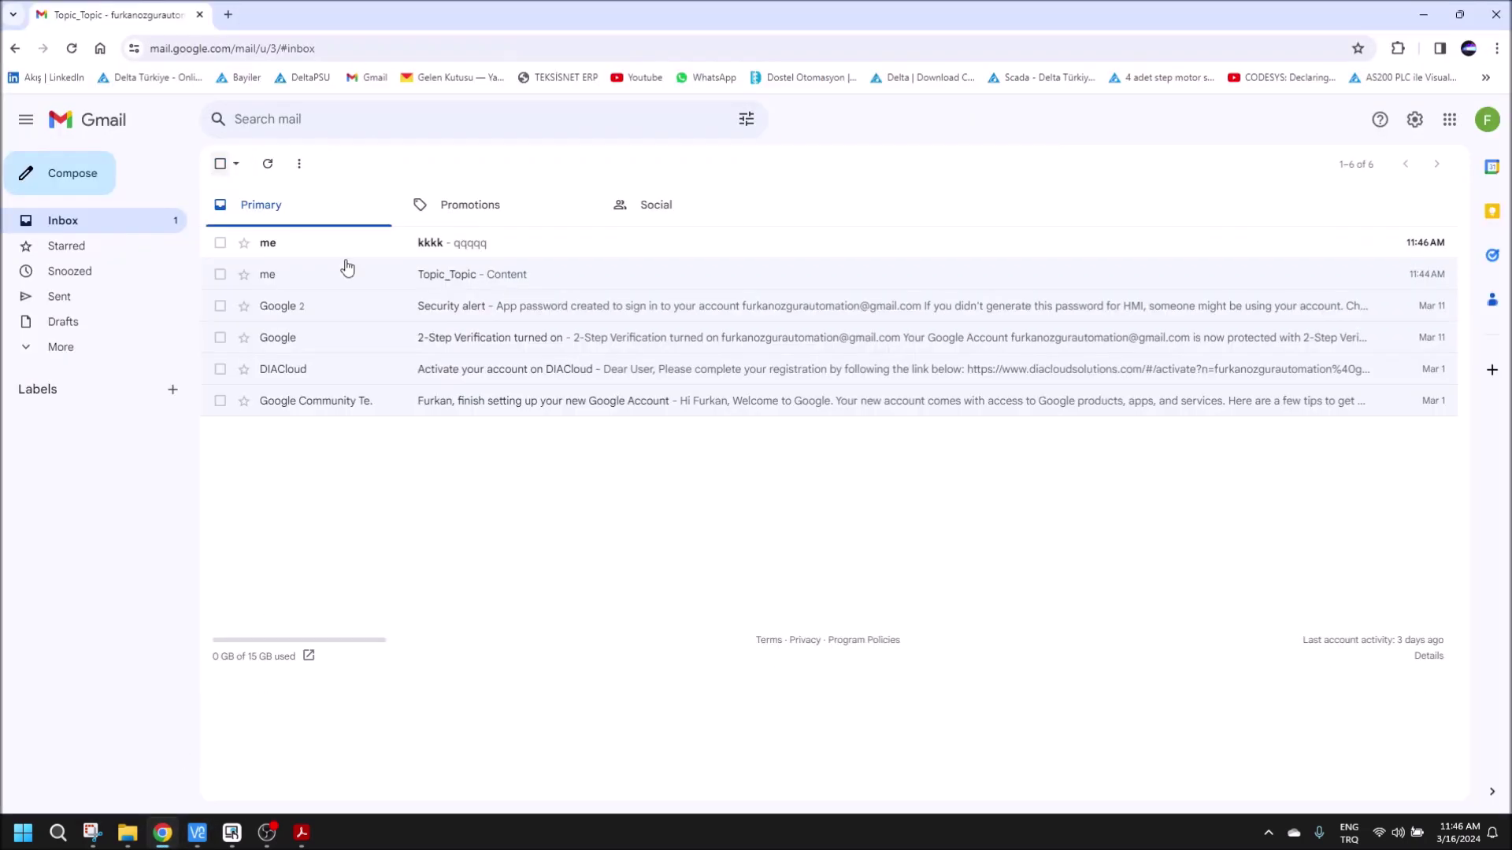
# Open the new kkkk - qqqqq email, then return to the Gmail inbox.
pyautogui.click(405, 243)
pyautogui.click(218, 162)
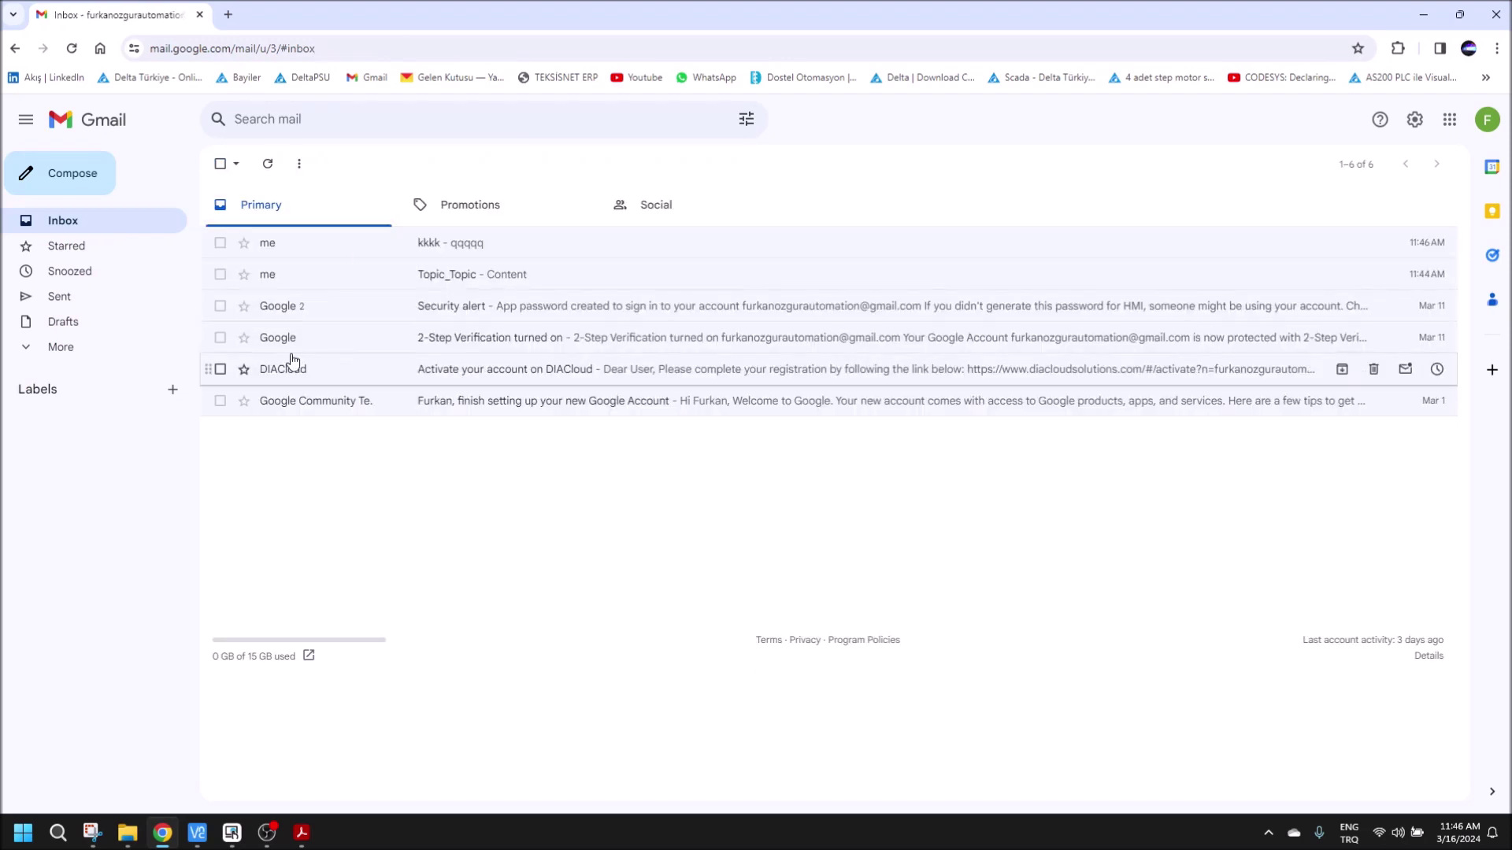
pyautogui.click(267, 833)
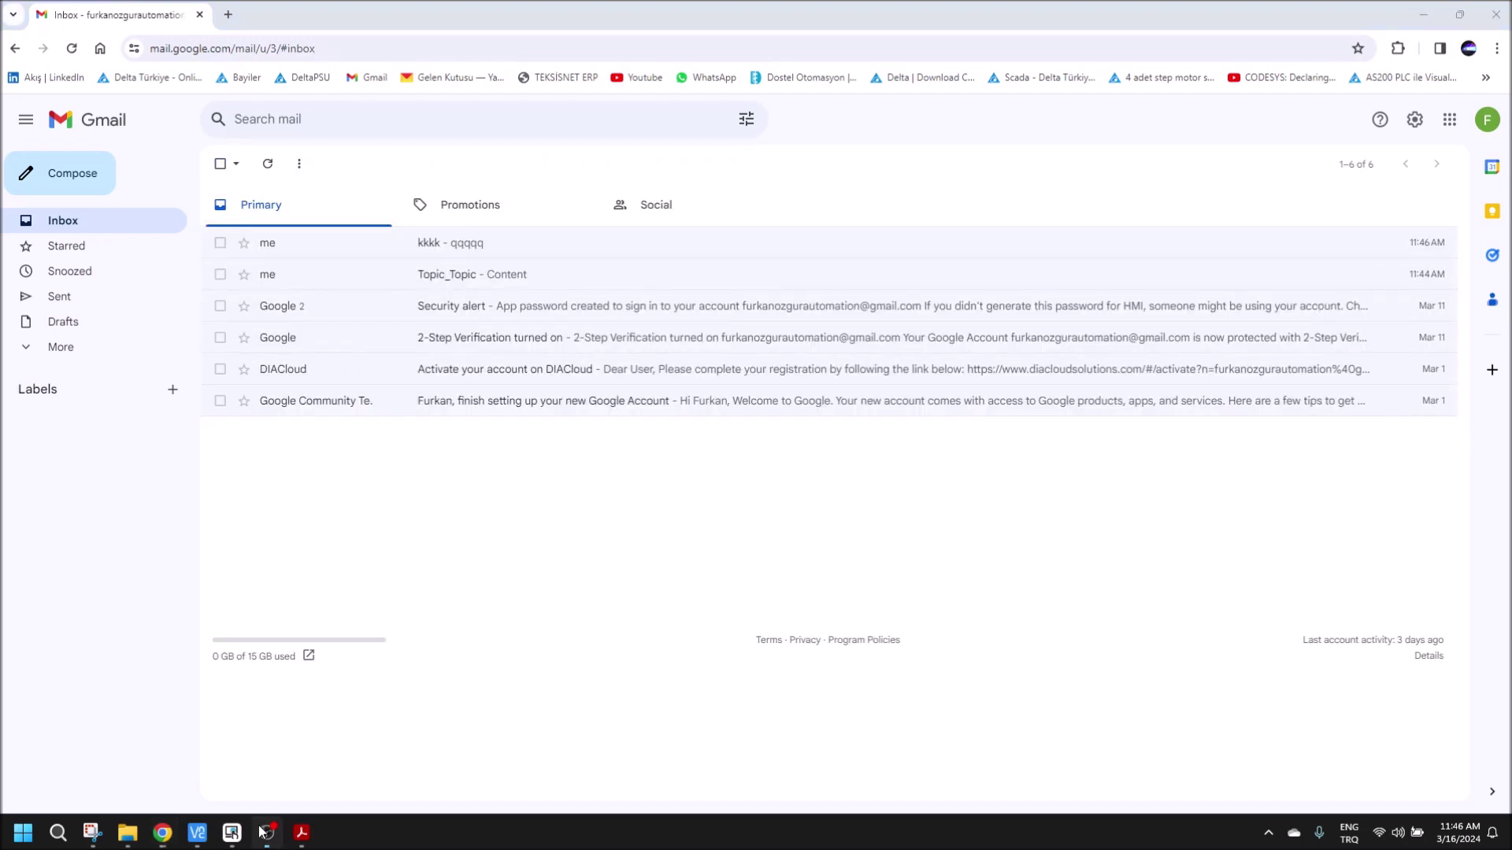